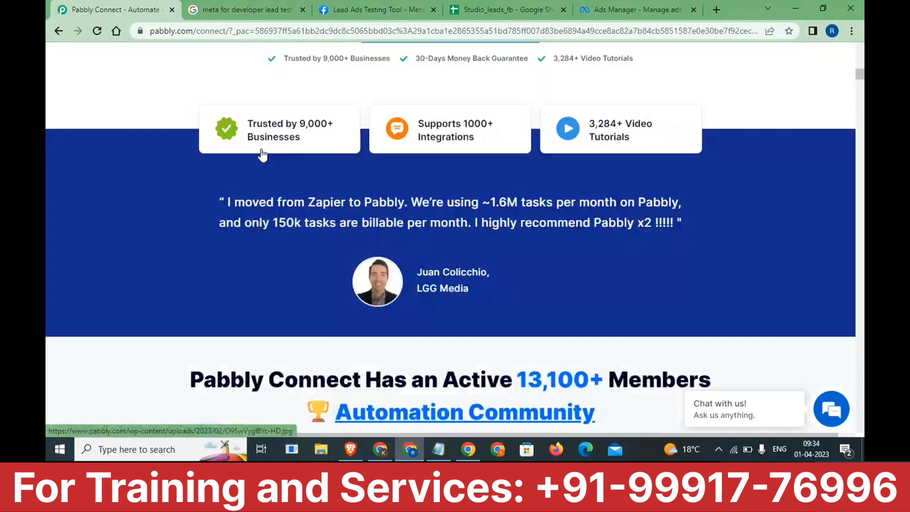
scroll(263, 155, down, 7)
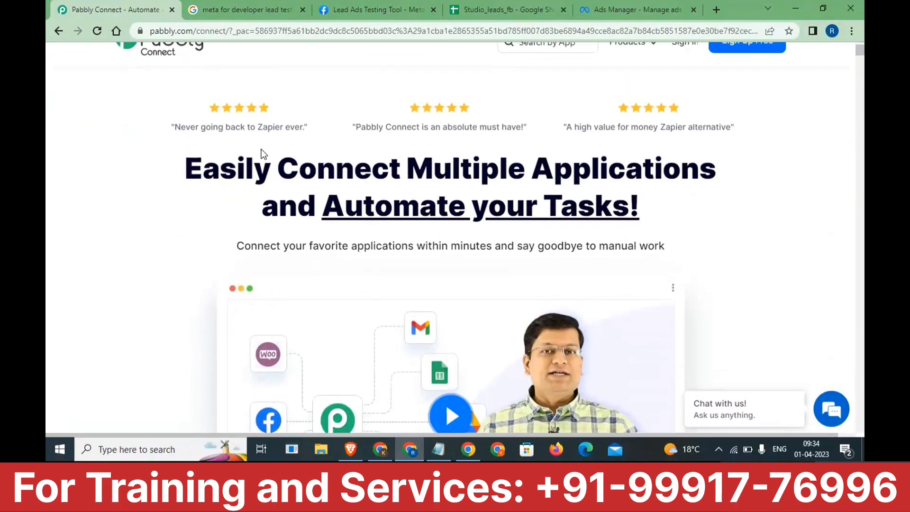
scroll(262, 155, down, 5)
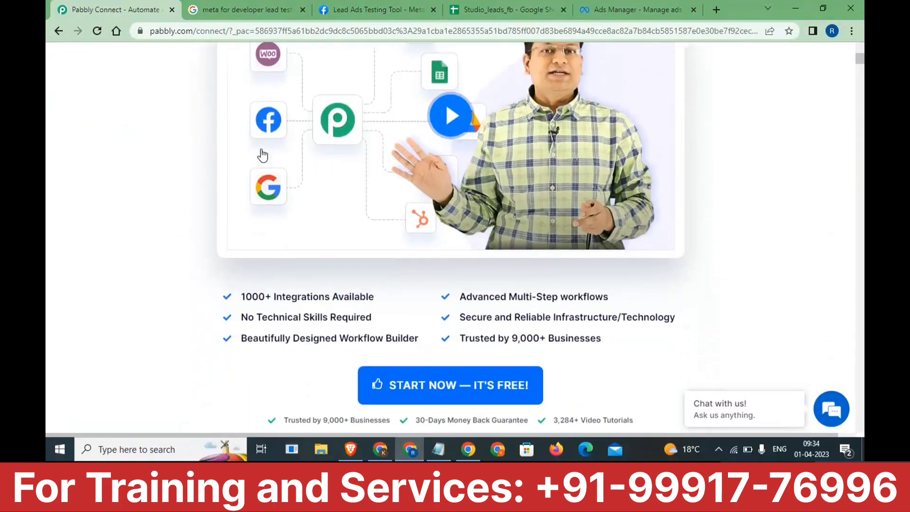
scroll(263, 154, down, 6)
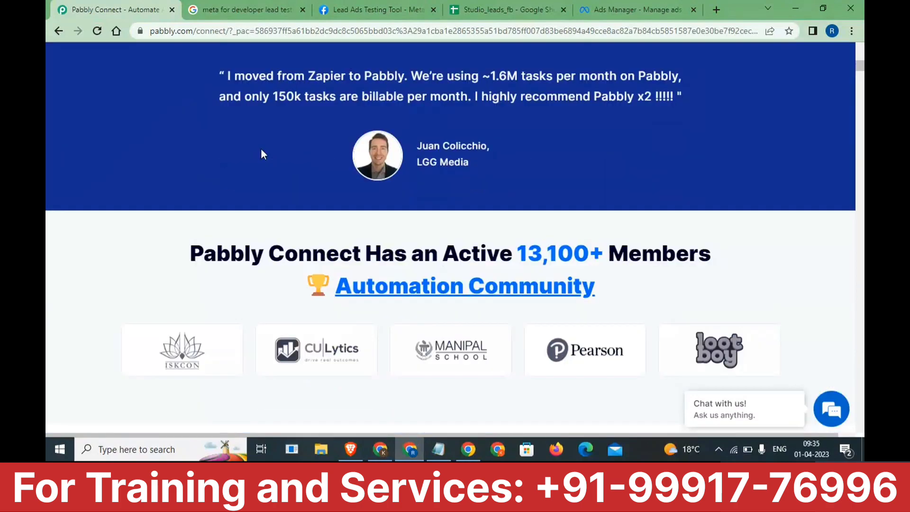
scroll(261, 152, up, 7)
scroll(266, 161, up, 10)
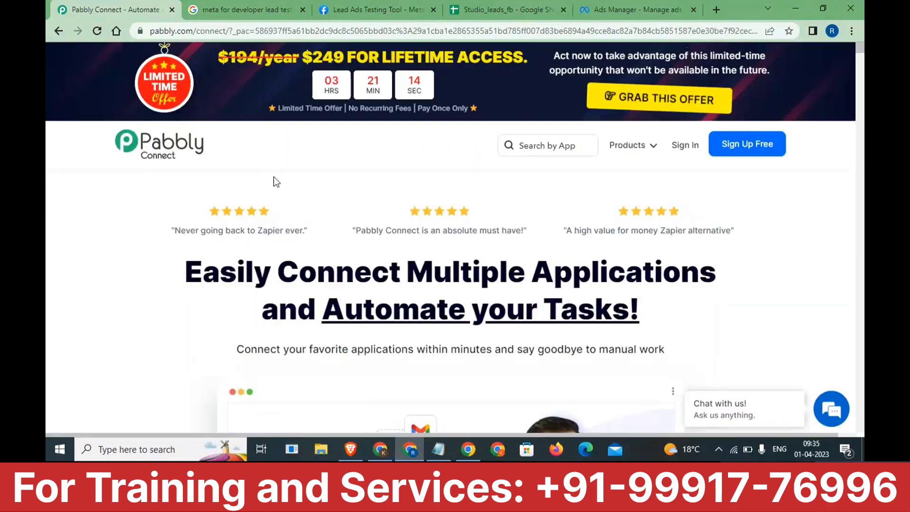
click(381, 450)
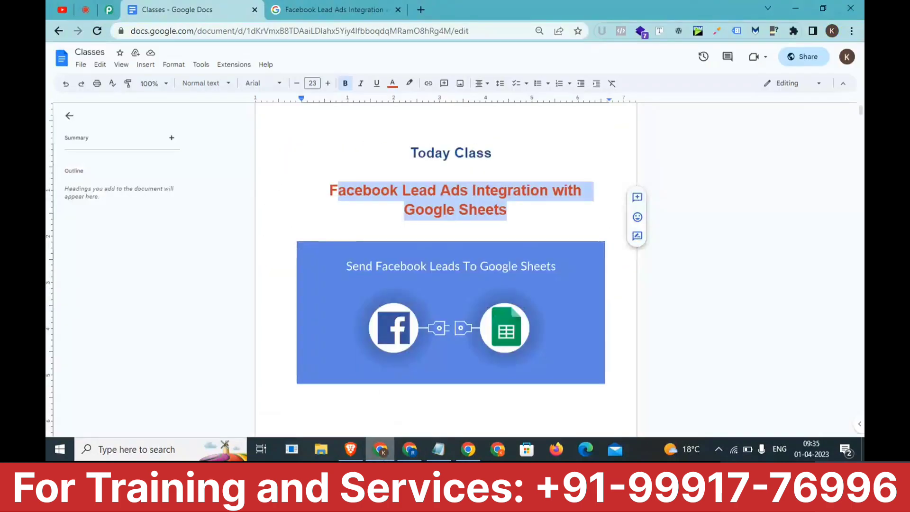
click(411, 450)
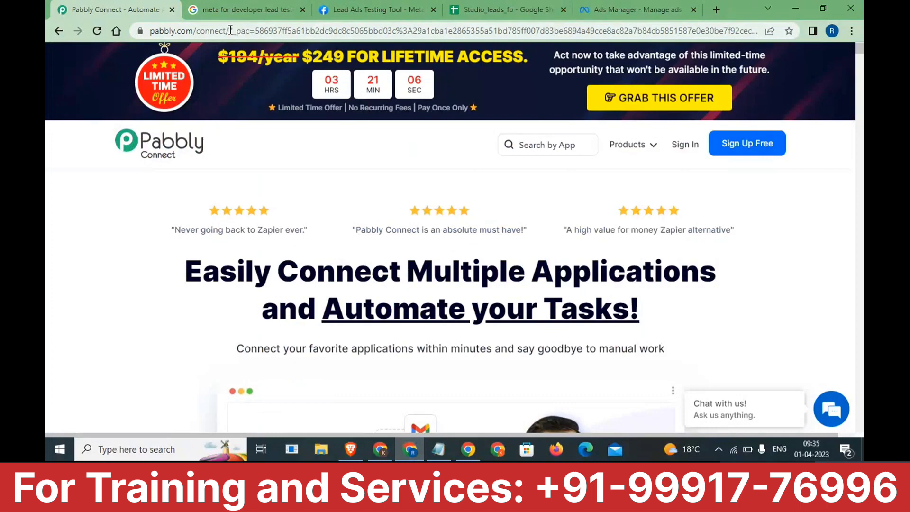
drag(230, 30, 161, 39)
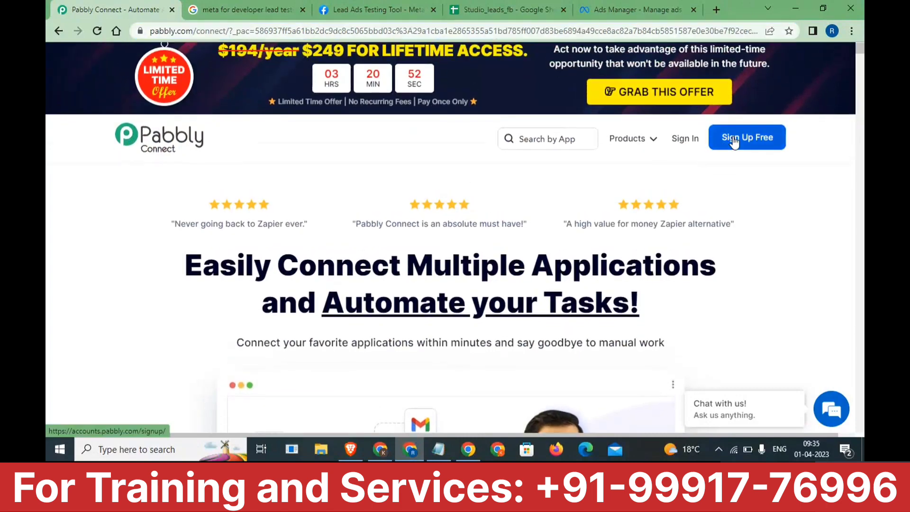
- From the Create Pabbly Account page, sign up for Pabbly with a Google account
click(734, 142)
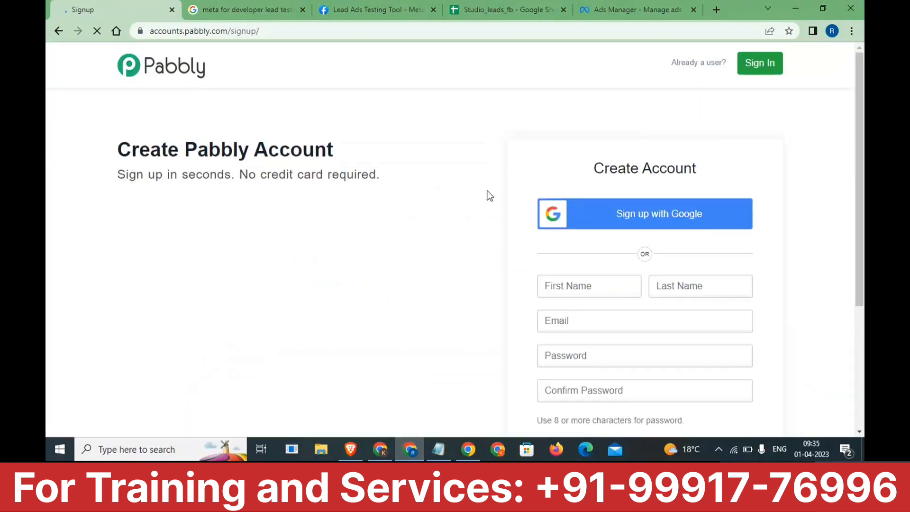
drag(335, 156, 153, 151)
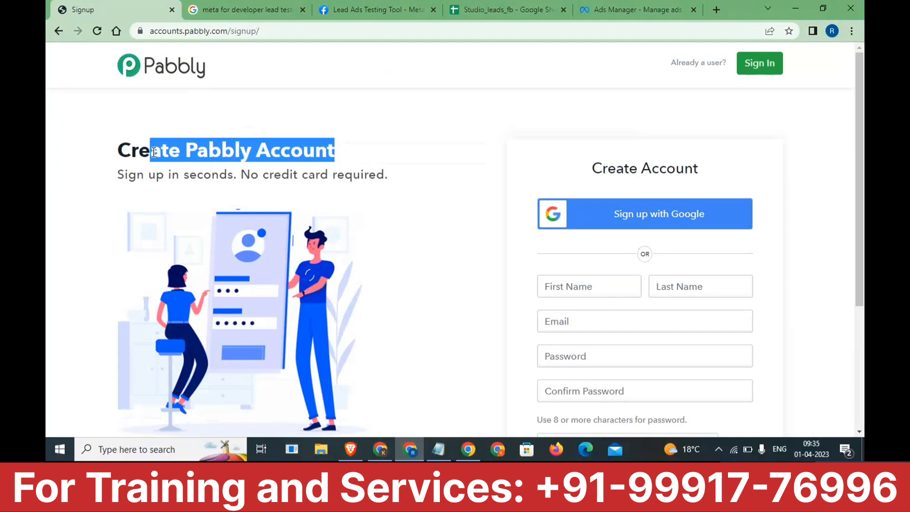
triple_click(209, 156)
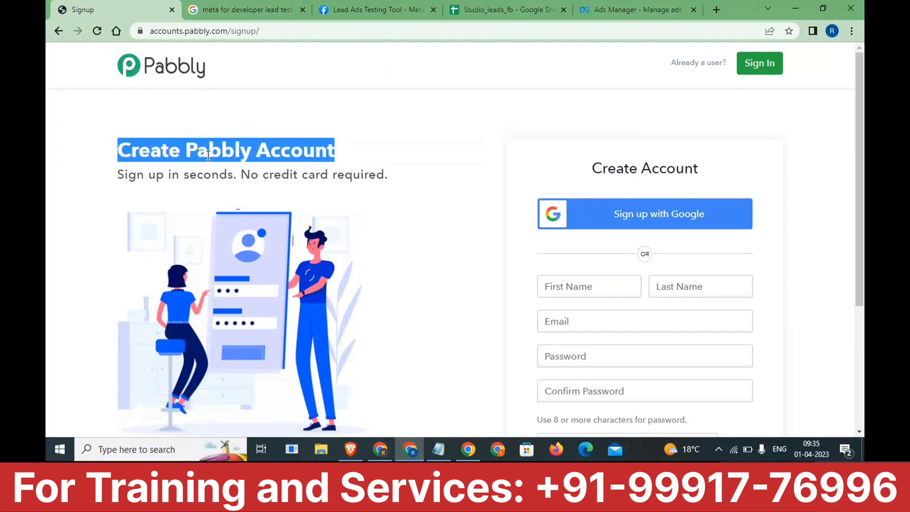
scroll(435, 231, down, 1)
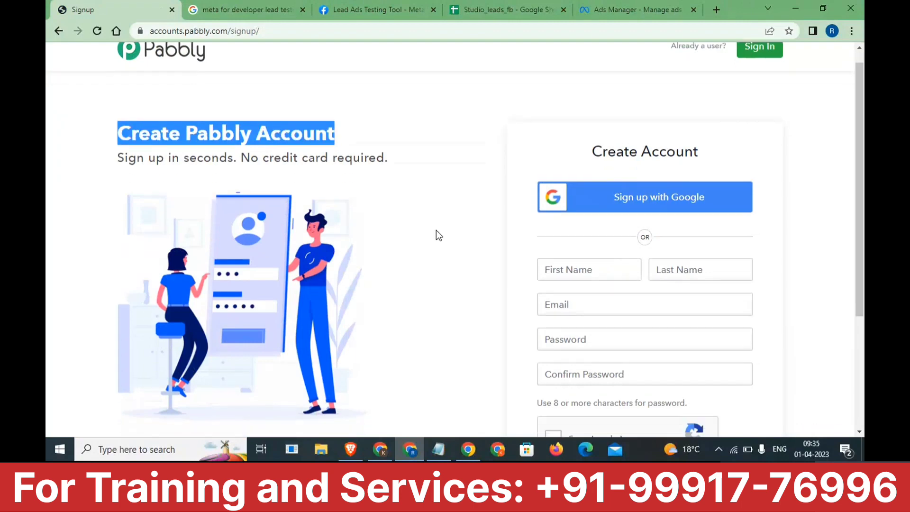
scroll(435, 231, up, 1)
scroll(600, 234, down, 3)
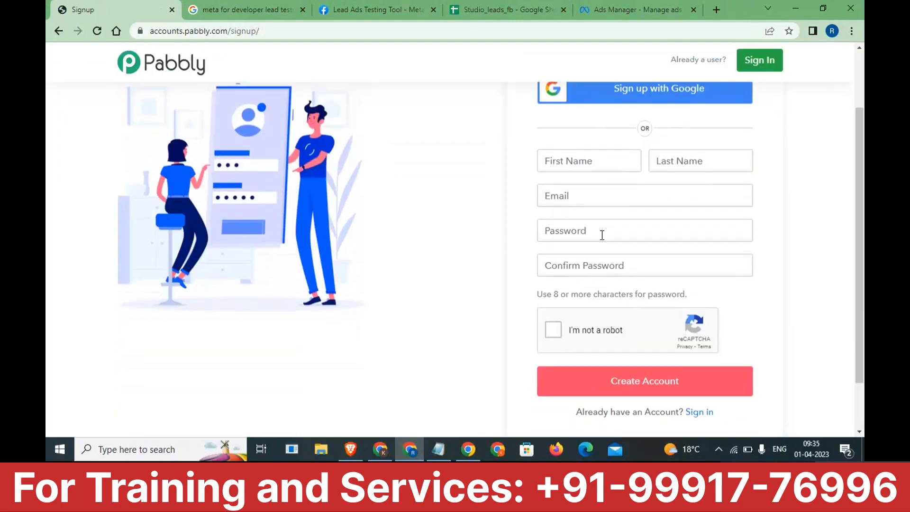
scroll(601, 234, up, 1)
click(662, 127)
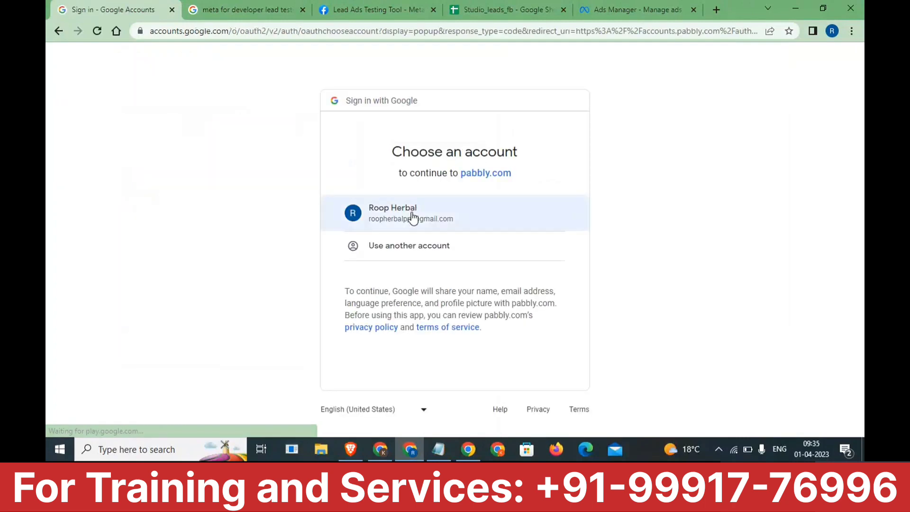
click(411, 214)
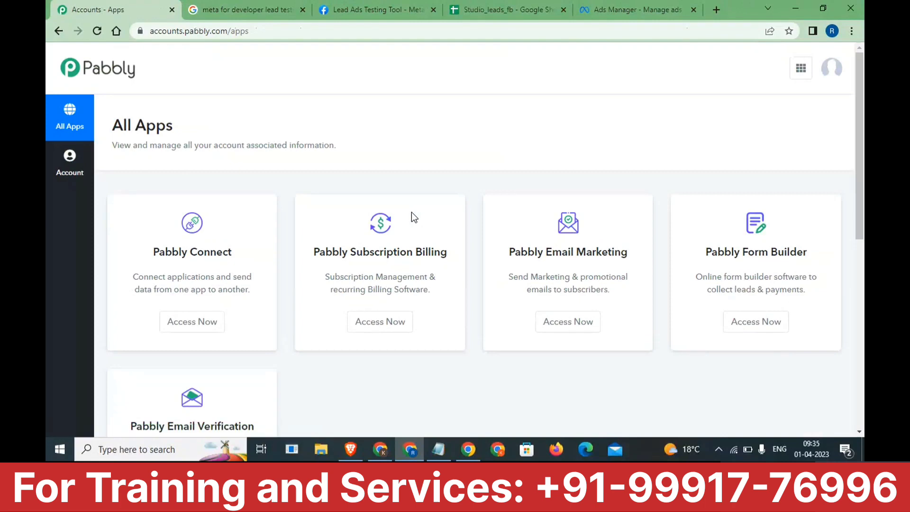
- Launch Pabbly Connect from the All Apps list and close the Getting Started video popup
scroll(411, 212, down, 1)
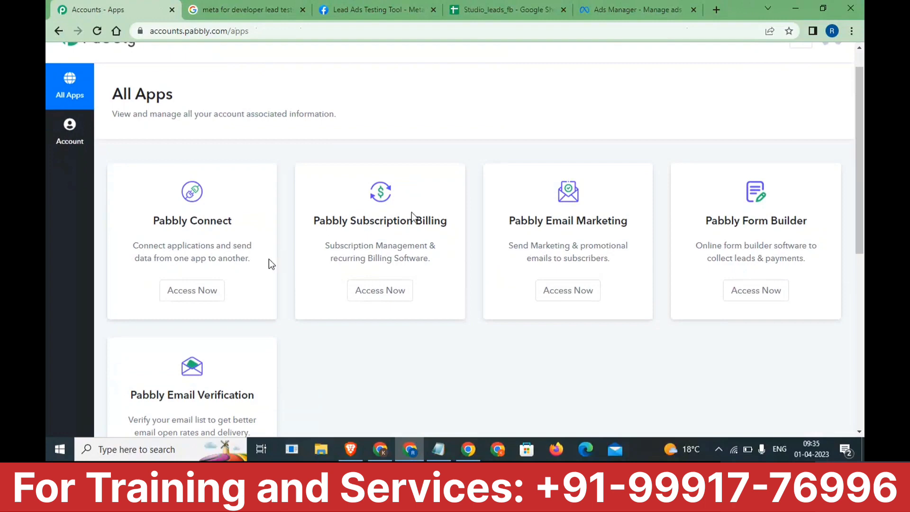
click(201, 293)
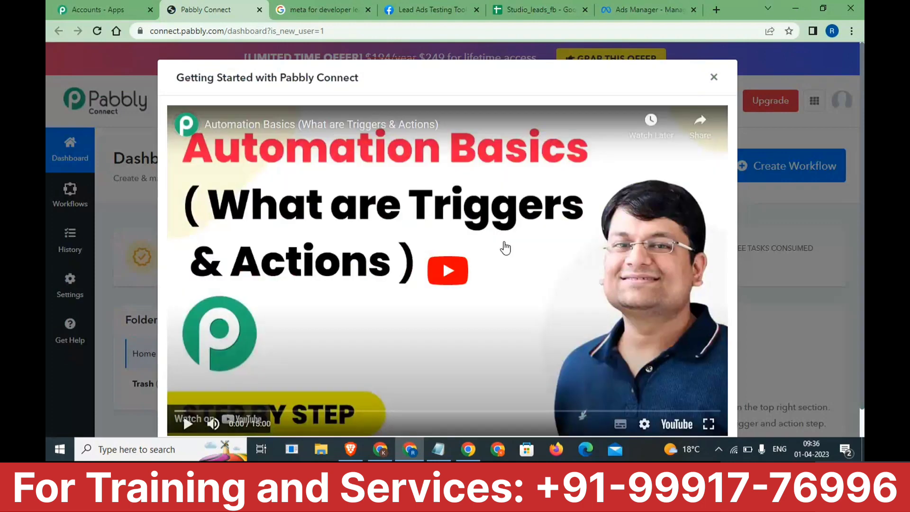
click(713, 79)
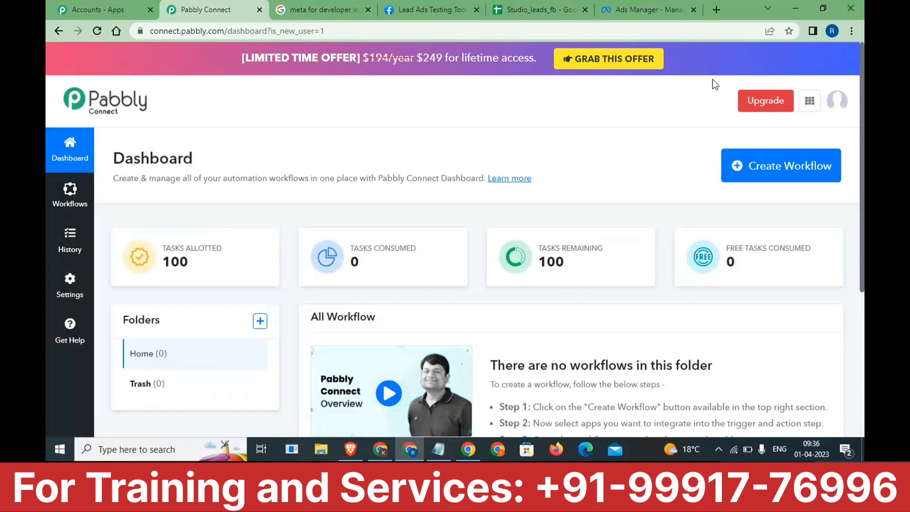
scroll(351, 291, down, 3)
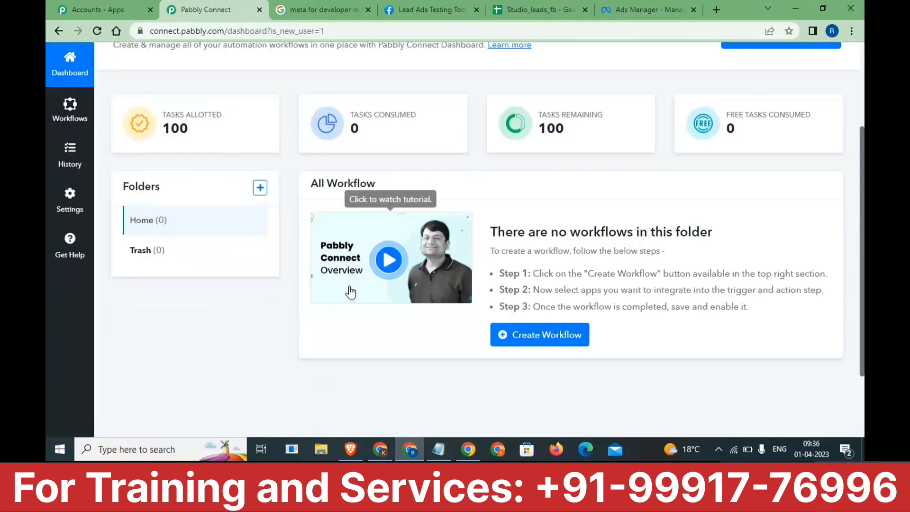
scroll(351, 291, up, 3)
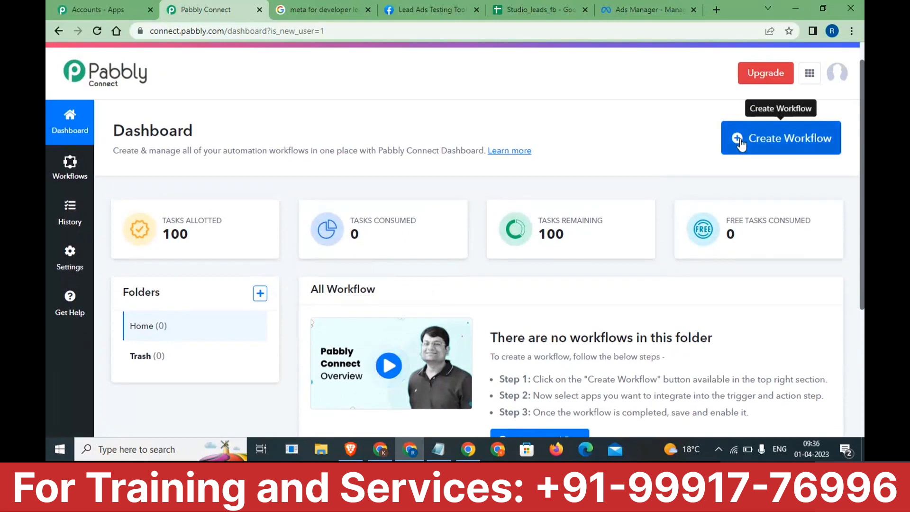
- Create a workflow named 'Facebook Leads to Google Sheet' and collapse the trigger app list
click(740, 140)
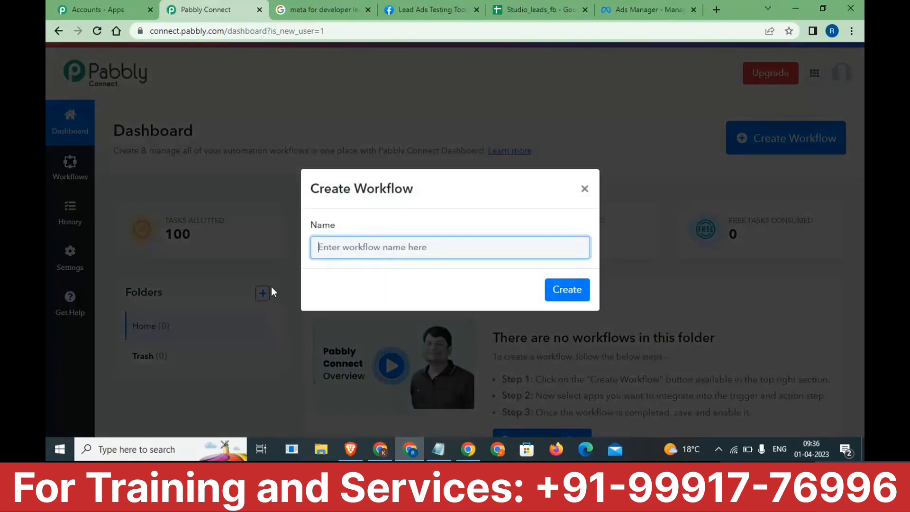
text(Facebook L)
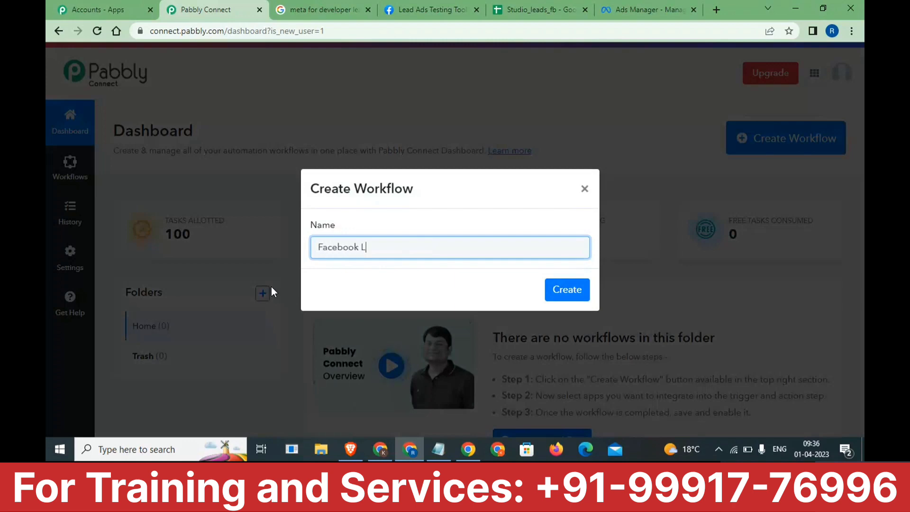
text(eads to Google S)
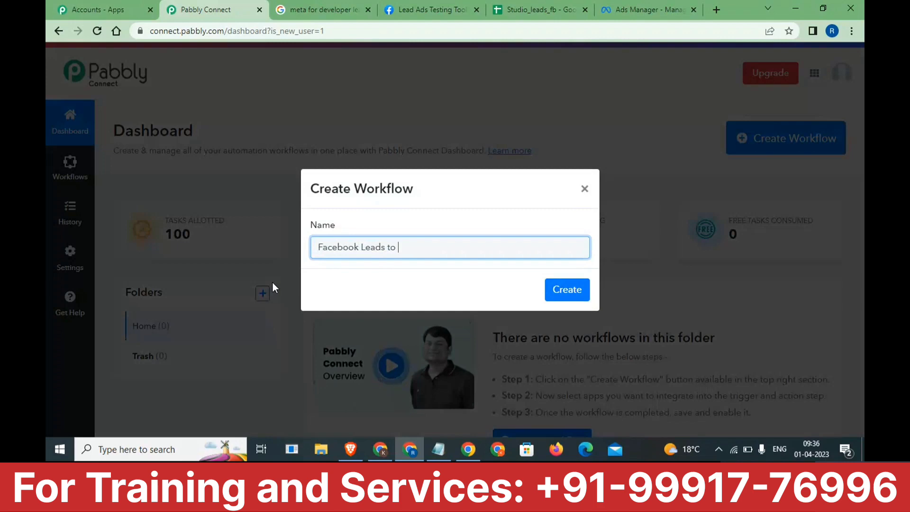
text(heet)
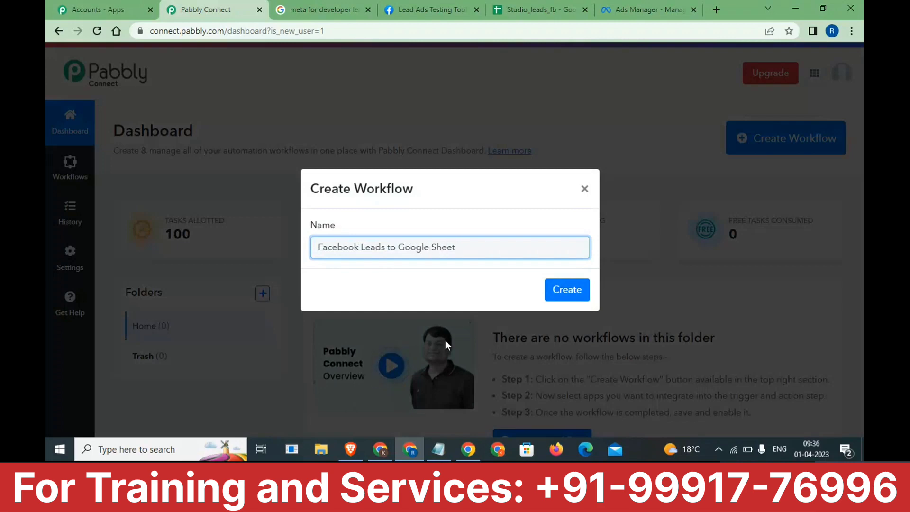
click(562, 297)
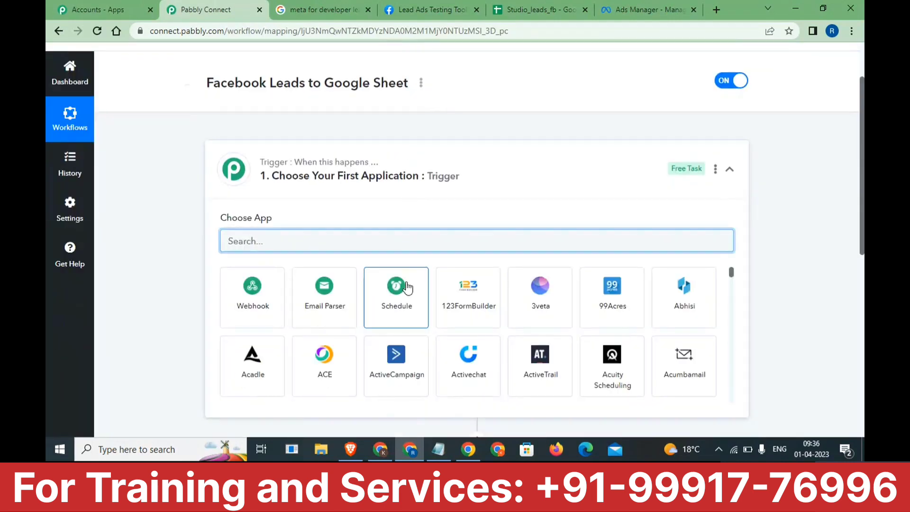
click(732, 169)
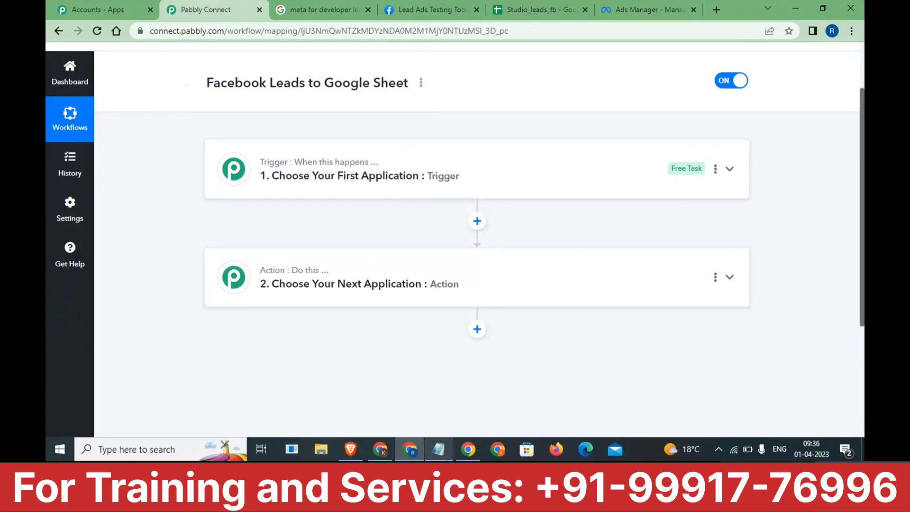
- In Notepad, add 'Triggers' and 'Action' lines below the existing notes
click(438, 449)
click(255, 291)
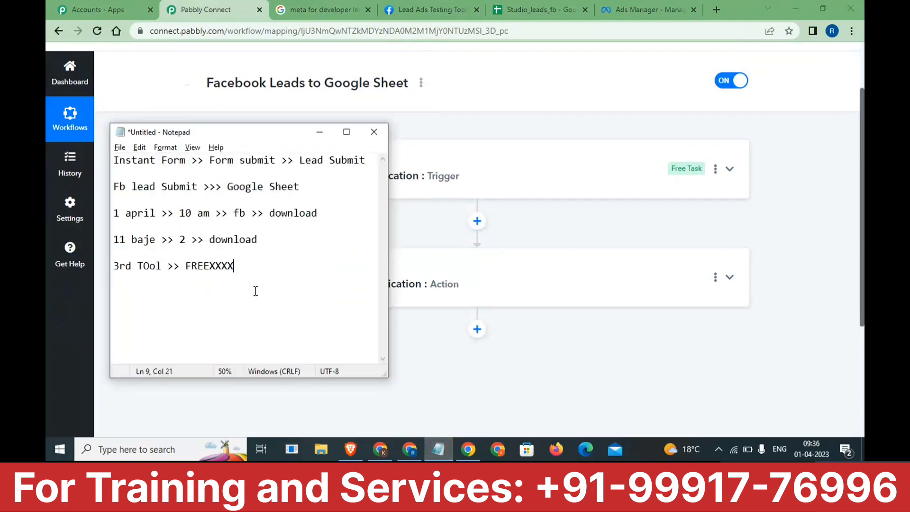
key(Return)
key(Return)
key(Return)
key(Return)
key(Return)
key(Return)
key(Return)
key(Return)
key(Return)
key(Return)
key(Return)
key(Return)
key(Return)
key(Return)
key(Return)
key(Return)
key(Return)
key(Return)
key(Return)
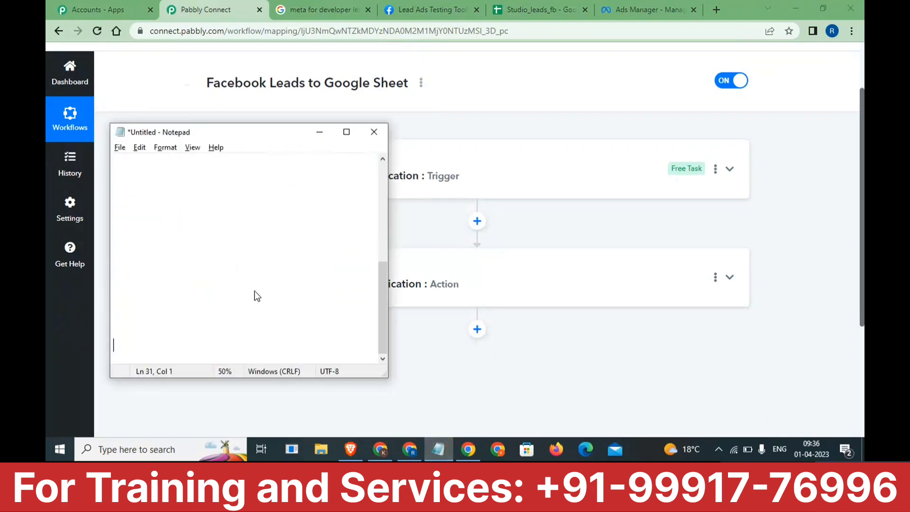
key(Up)
key(Up)
key(Up)
key(Up)
text(Triggers)
key(Return)
text(Action)
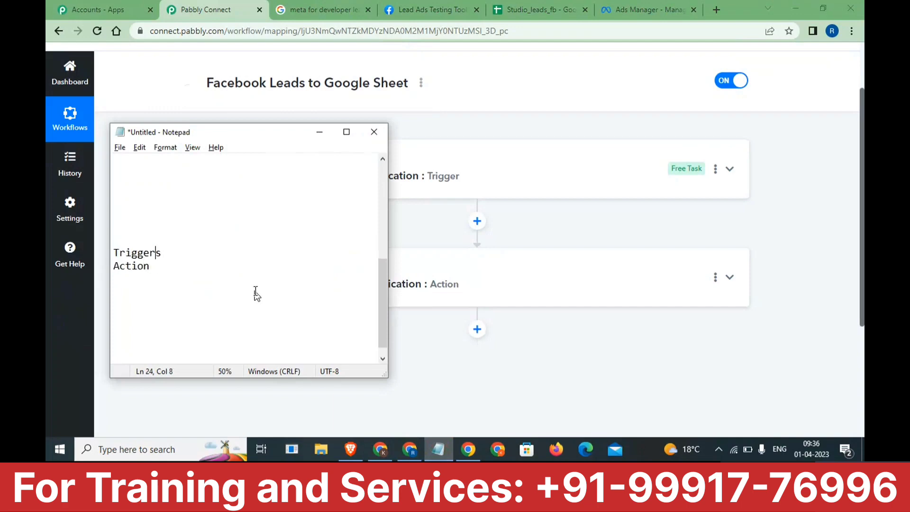
- Append '>> Lead Fb Submi' to the Triggers line and '>> GOogle' to the Action line
key(End)
text(>> Lead Fb Submi)
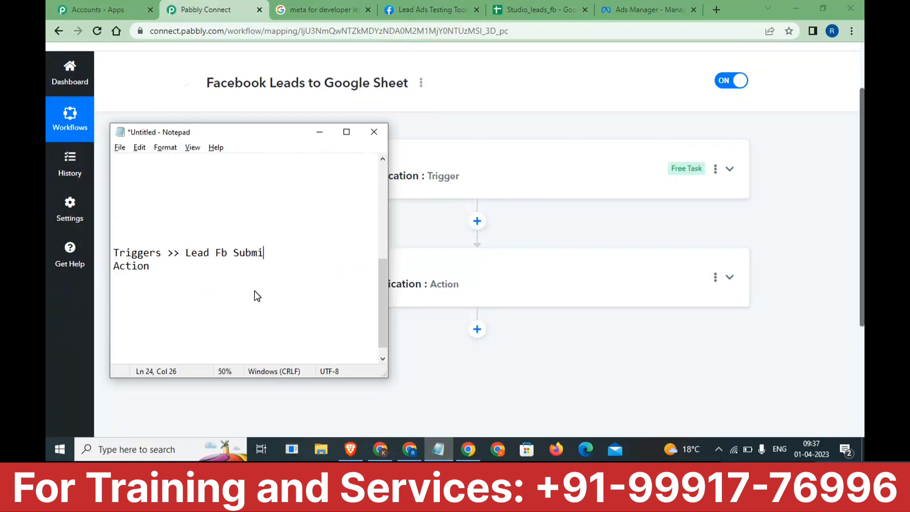
key(Return)
key(BackSpace)
click(255, 291)
text(>> GOogle Sheet)
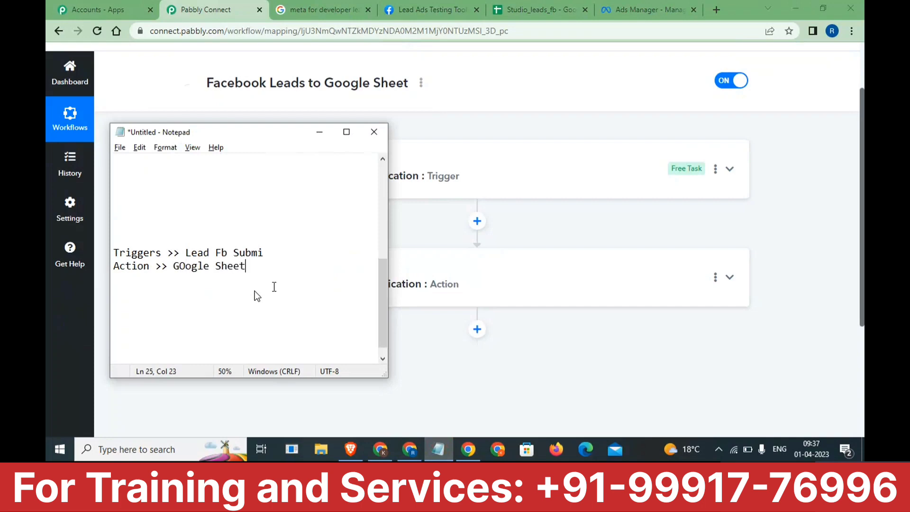
- Highlight the Triggers and Action note lines
click(288, 253)
drag(113, 266, 46, 264)
drag(283, 248, 114, 249)
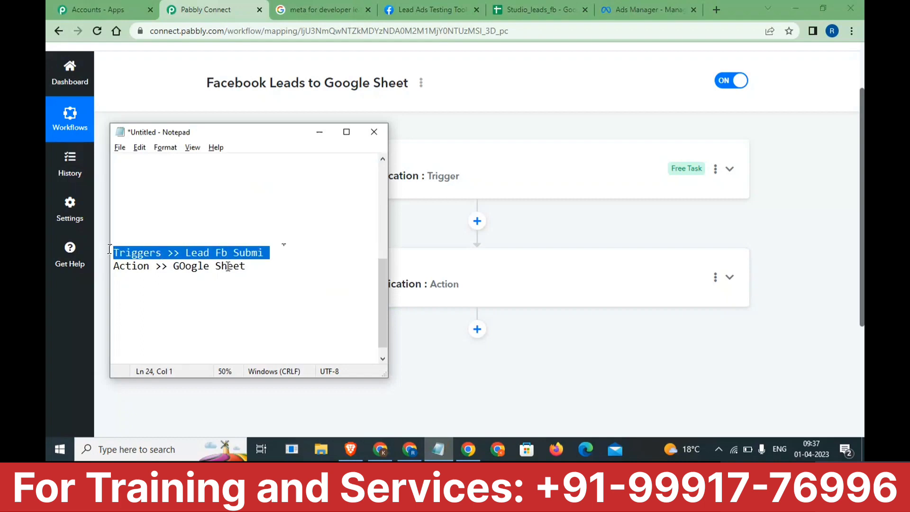
drag(257, 269, 206, 267)
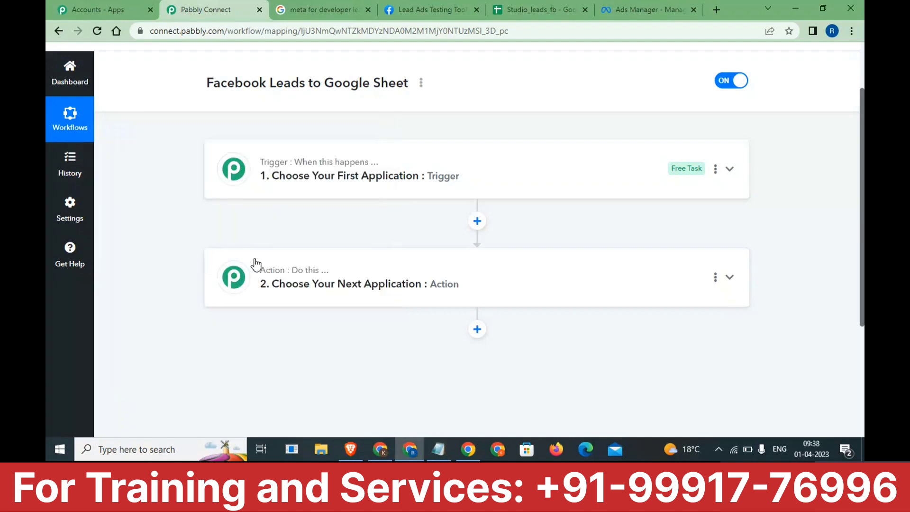
- Search 'Faceb' in the trigger's app chooser and select Facebook Lead Ads
click(365, 149)
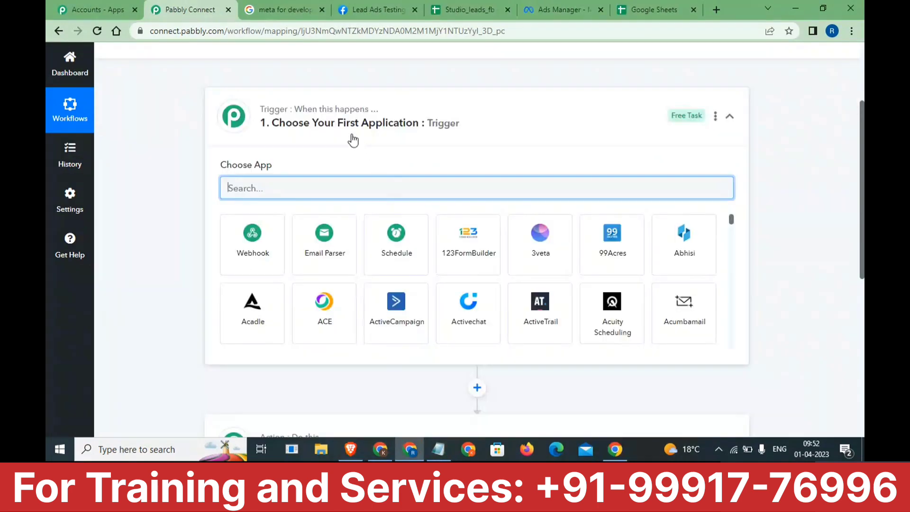
click(731, 119)
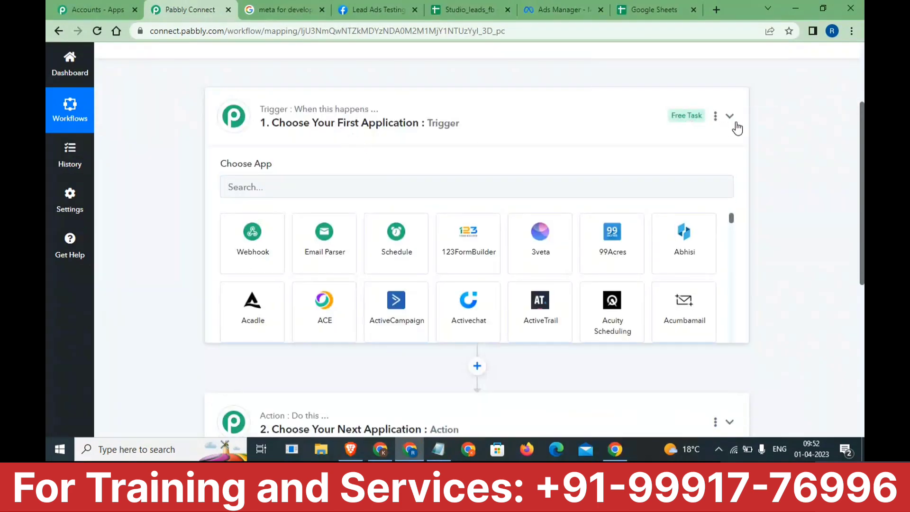
click(730, 117)
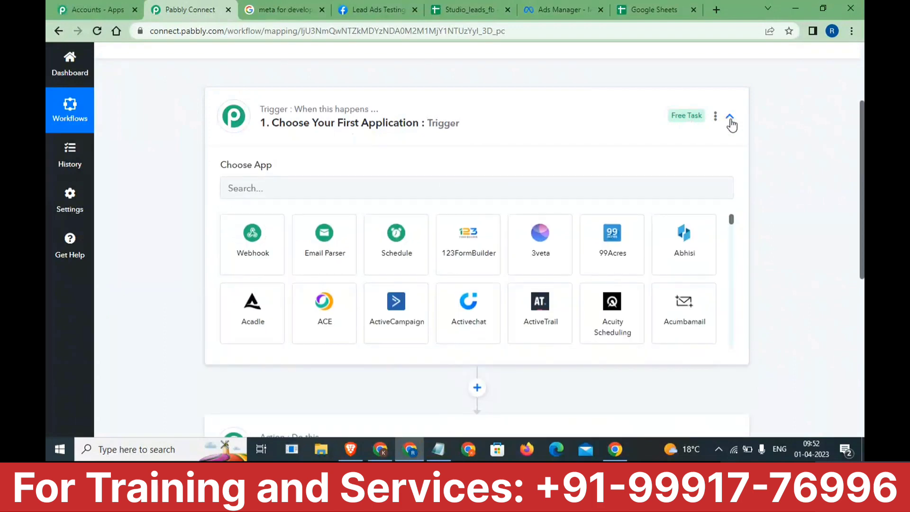
click(382, 192)
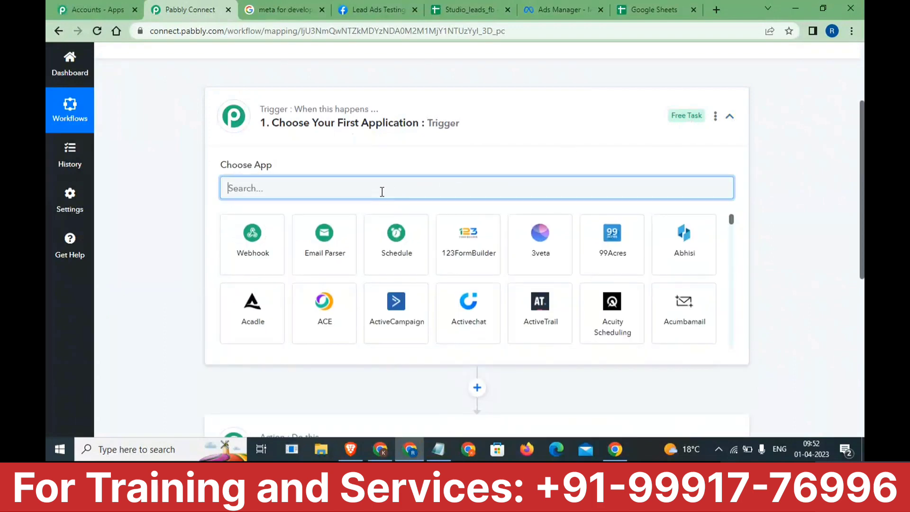
text(Faceb)
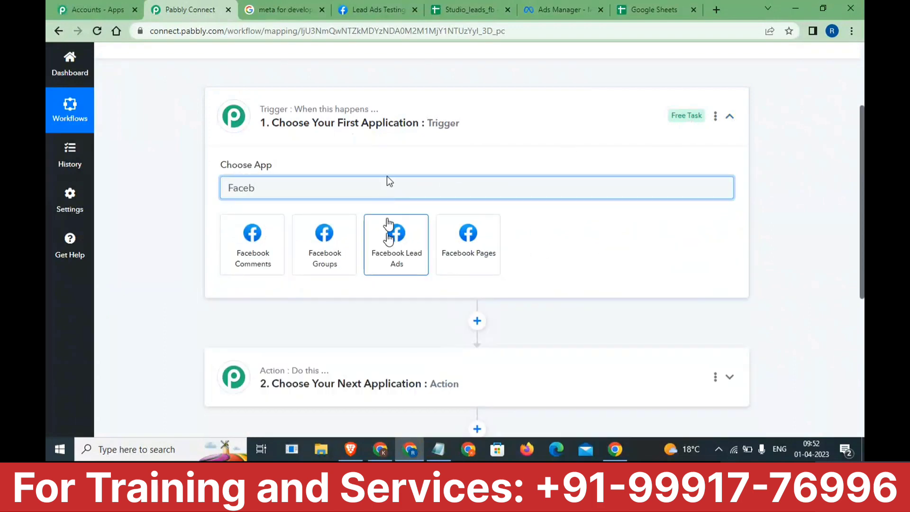
click(388, 243)
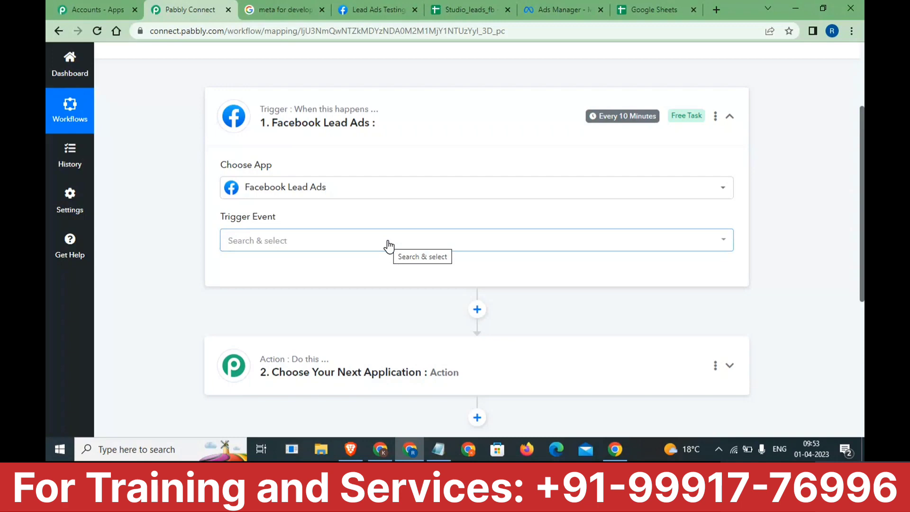
click(388, 245)
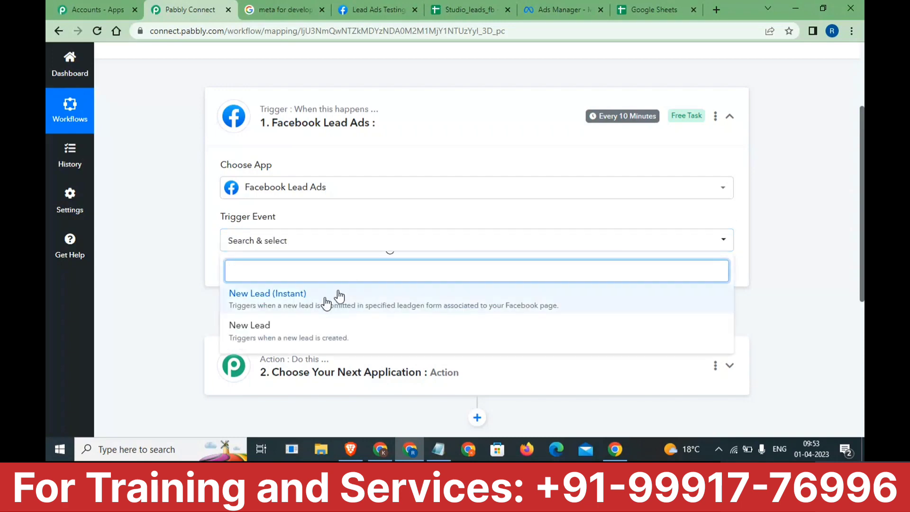
- Set the trigger event to New Lead and authorise a new Facebook Lead Ads connection
click(306, 328)
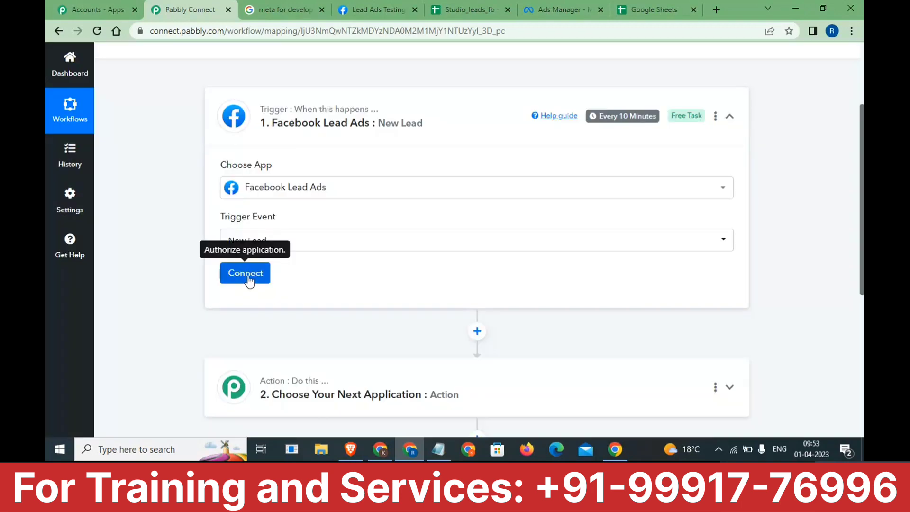
click(249, 277)
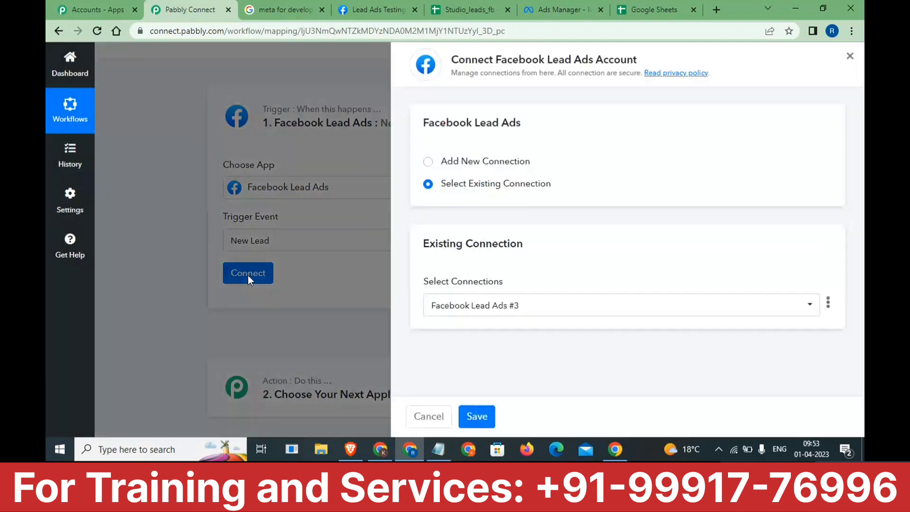
click(505, 162)
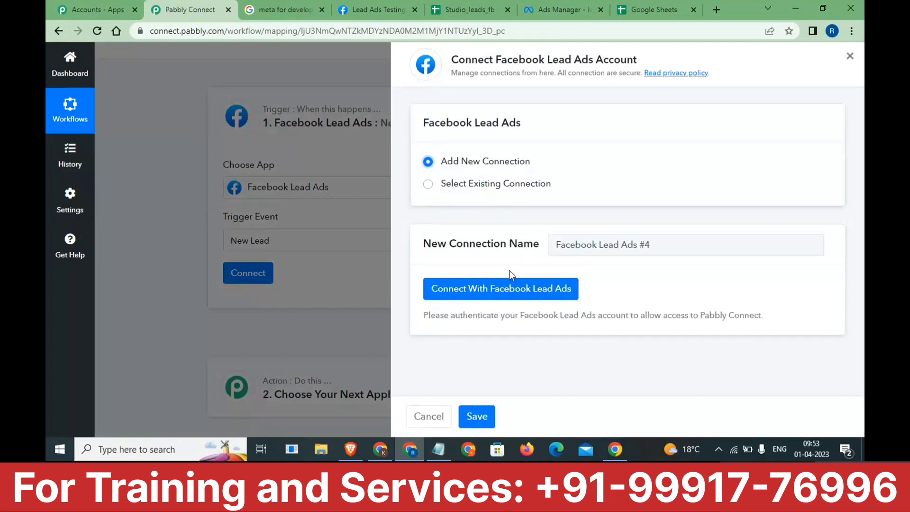
click(507, 288)
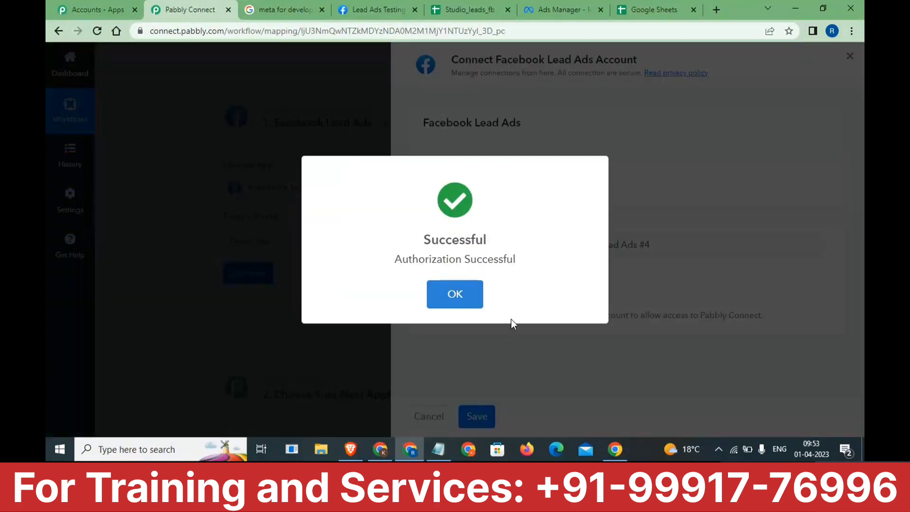
click(471, 300)
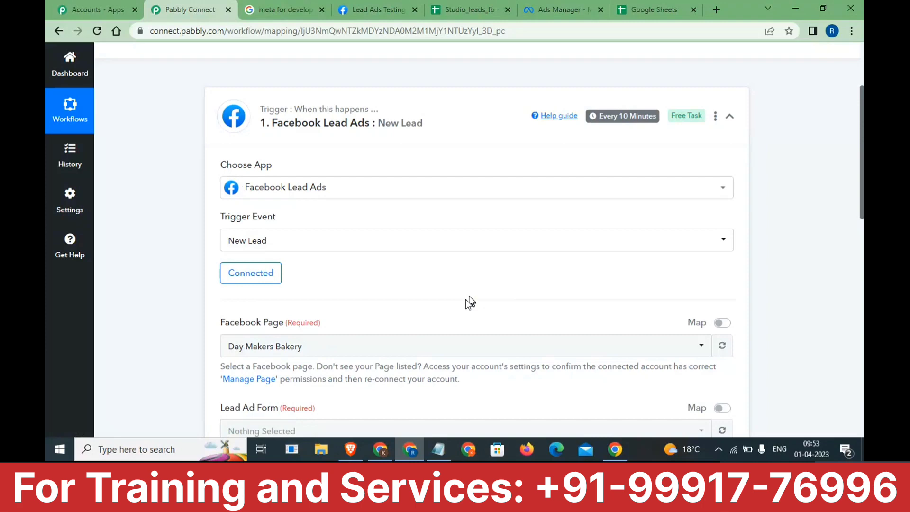
- Select Studio_coliv as the trigger's Facebook page
scroll(424, 292, down, 2)
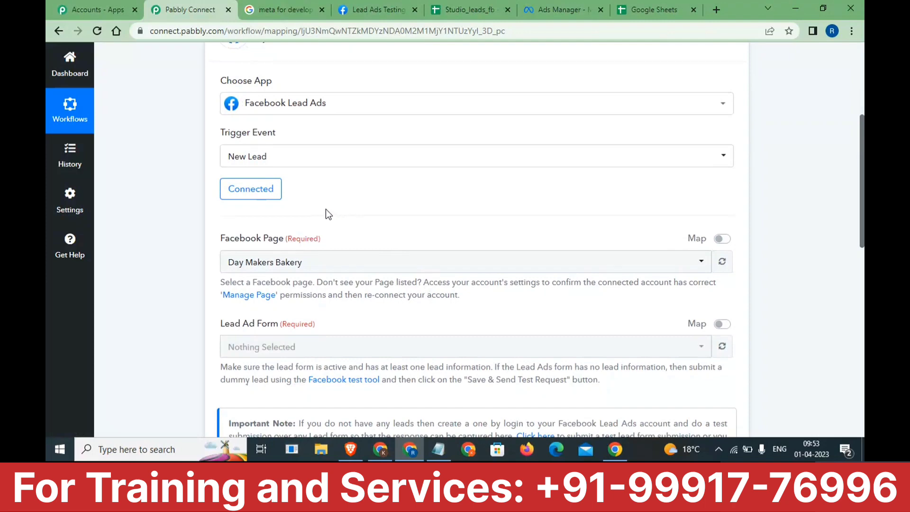
drag(220, 237, 280, 237)
click(311, 262)
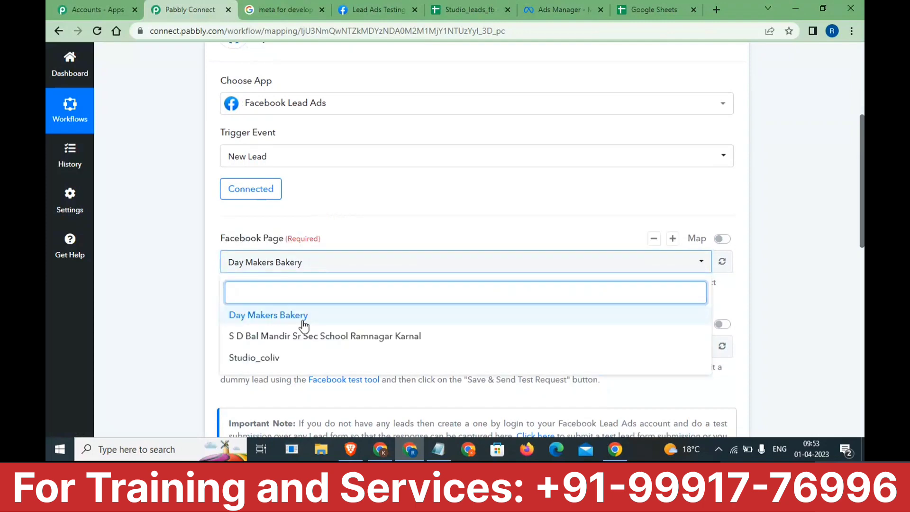
click(288, 358)
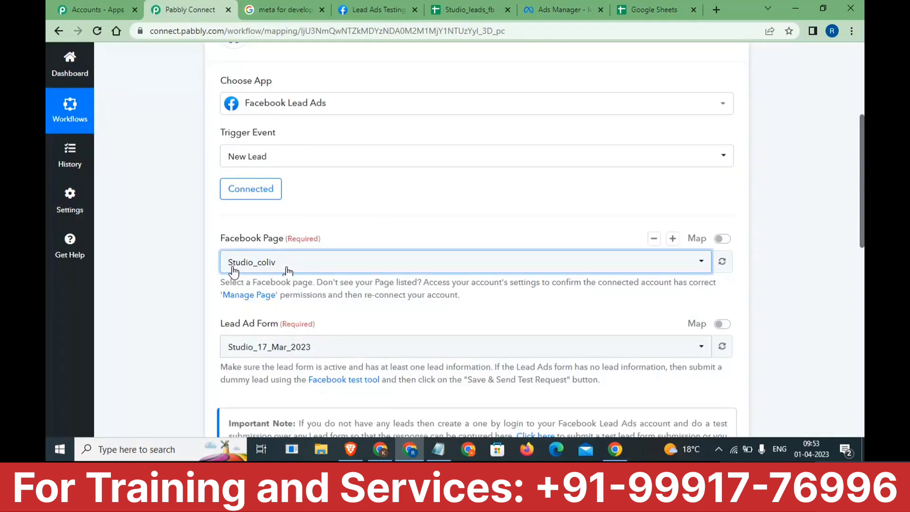
- Choose the Studio_17_Mar_2023 lead ad form and save the trigger settings
scroll(213, 262, down, 1)
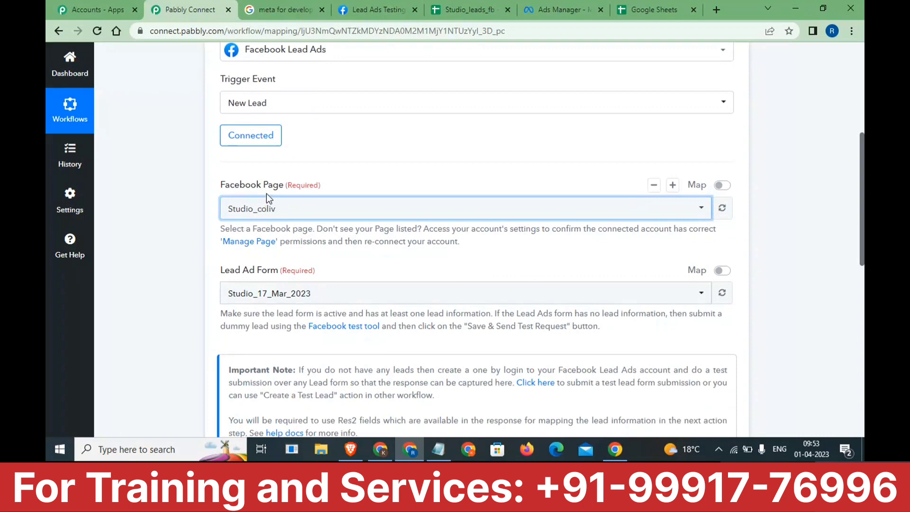
scroll(213, 264, down, 1)
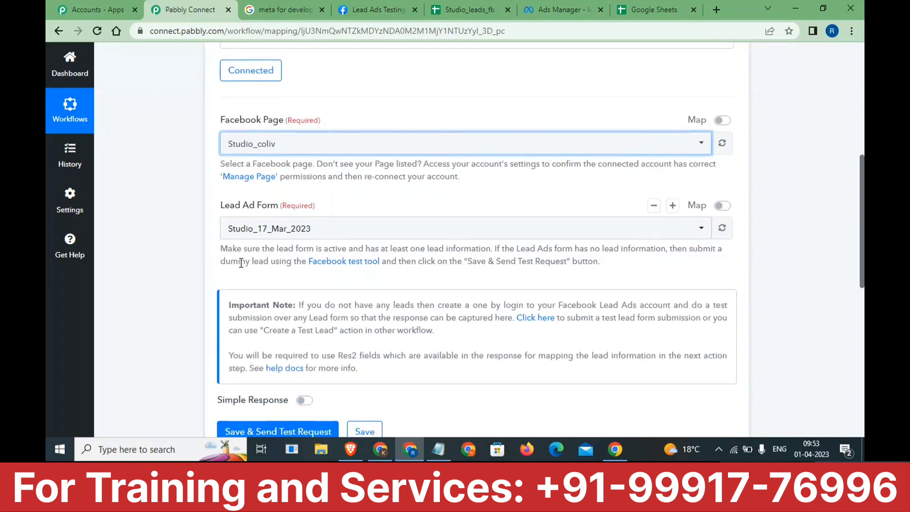
drag(215, 208, 279, 205)
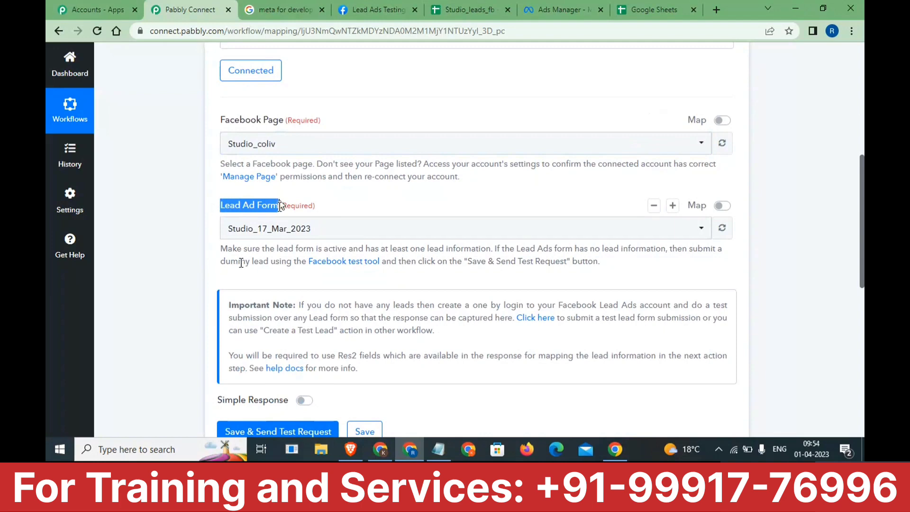
click(285, 229)
scroll(260, 364, down, 5)
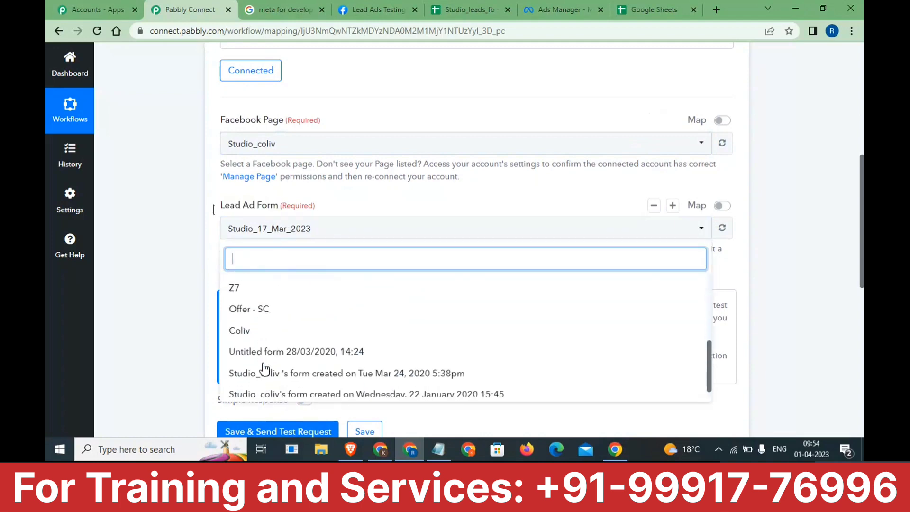
scroll(264, 367, up, 5)
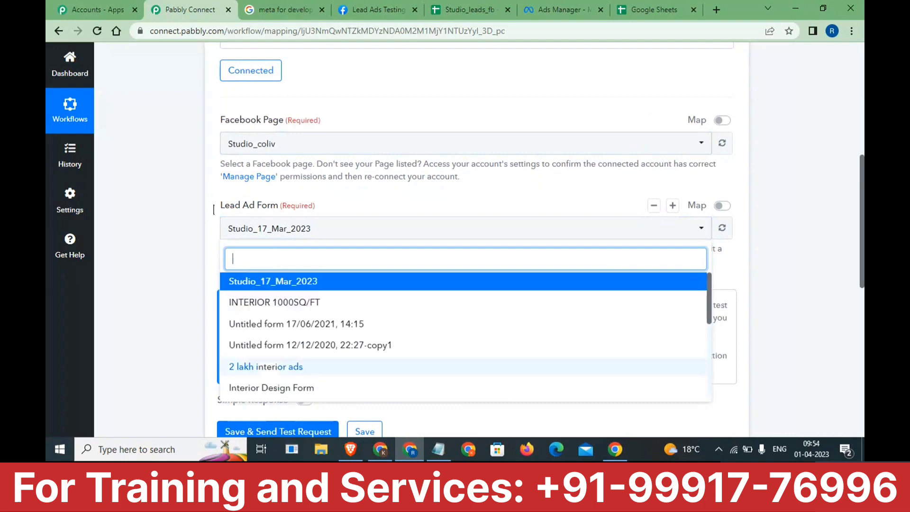
scroll(263, 367, down, 5)
scroll(264, 368, up, 5)
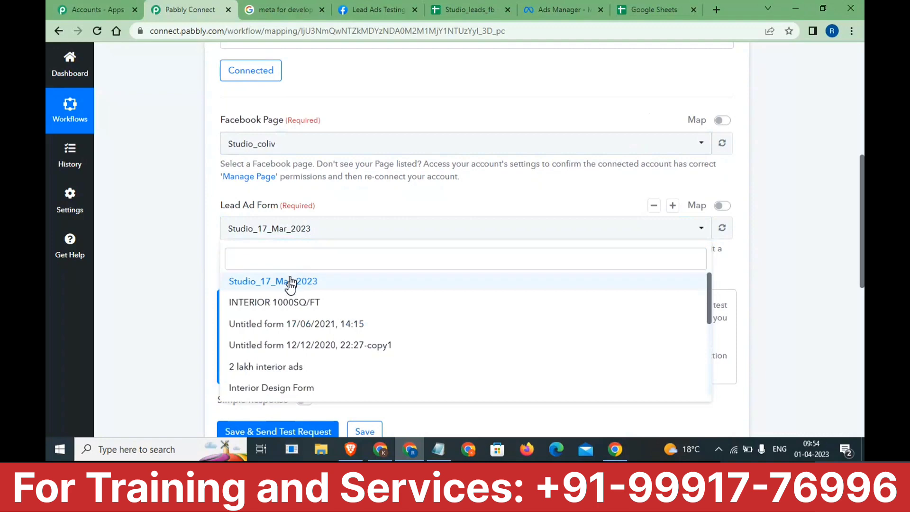
click(290, 283)
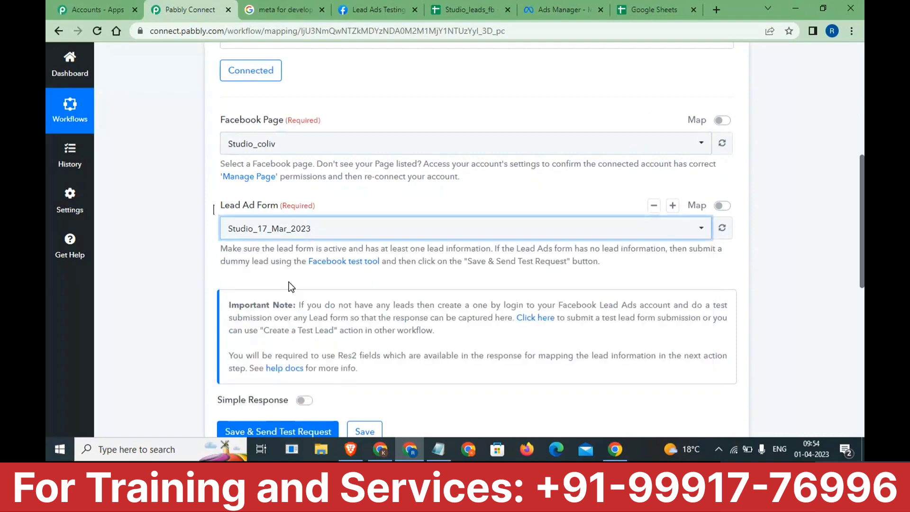
scroll(288, 281, down, 2)
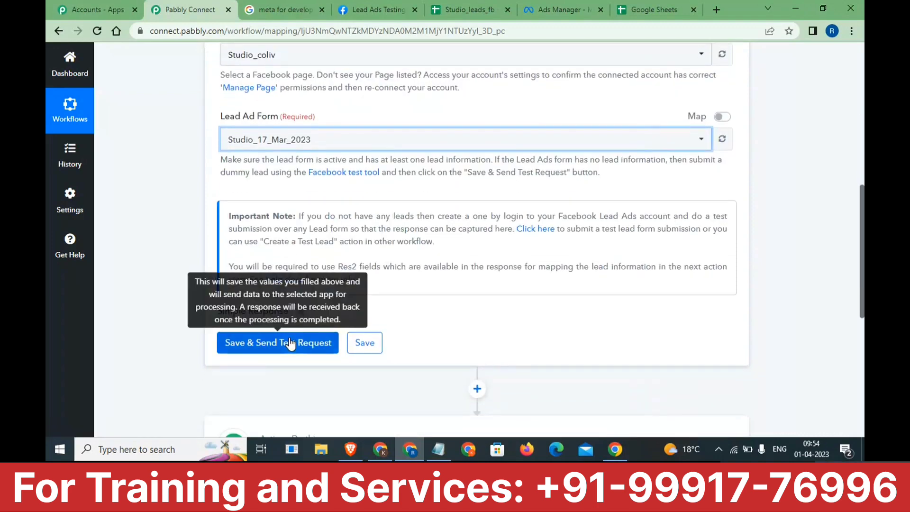
click(363, 341)
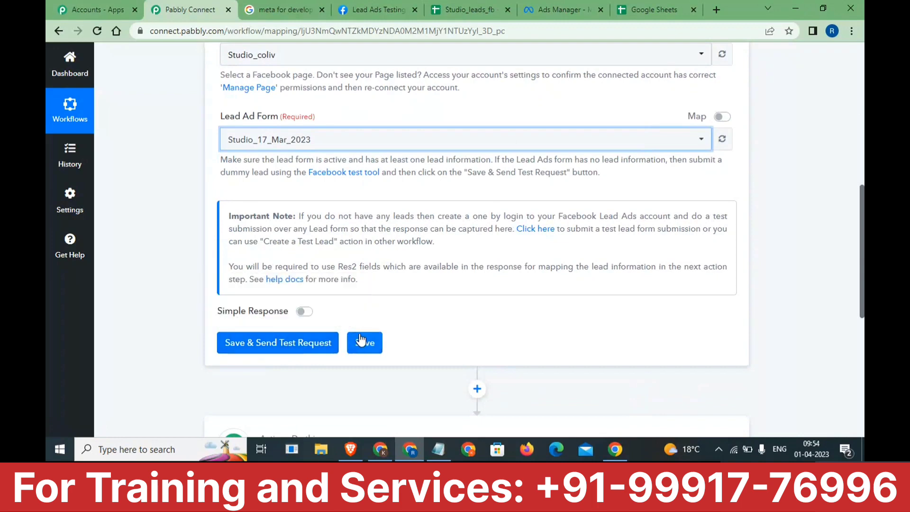
- Open the Testing and Troubleshooting result from Google, then the Lead Ads Testing Tool
click(295, 5)
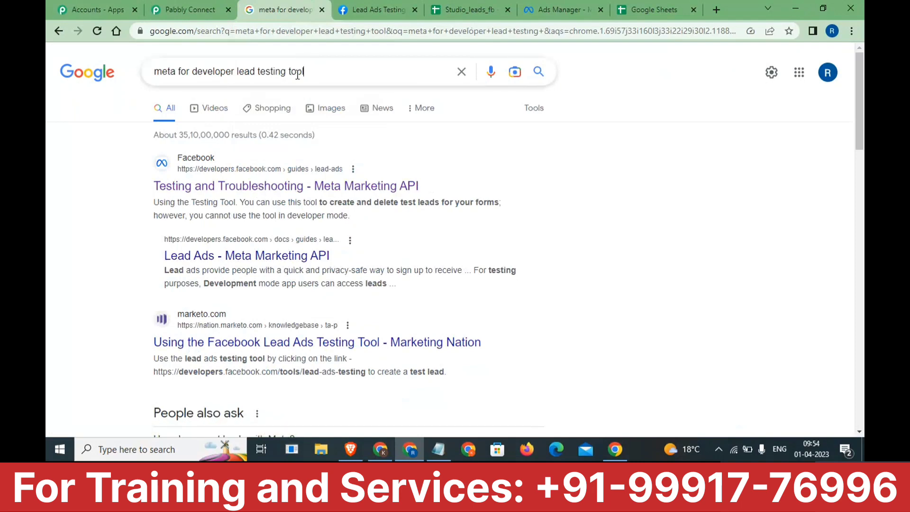
drag(303, 71, 166, 71)
click(229, 191)
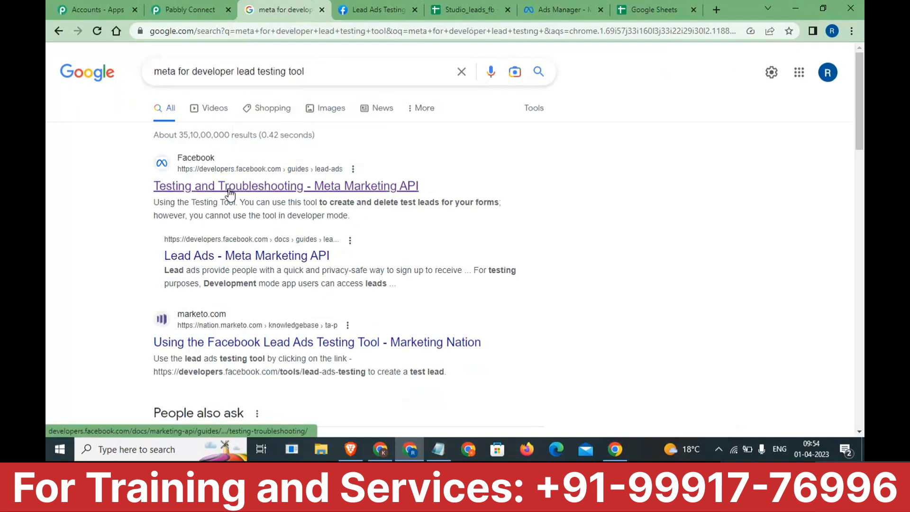
drag(273, 71, 325, 70)
click(342, 19)
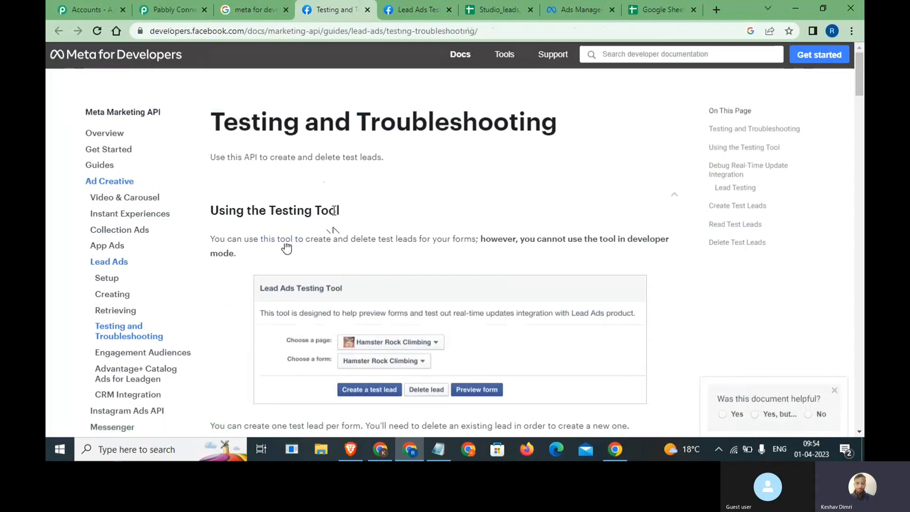
drag(337, 210, 229, 210)
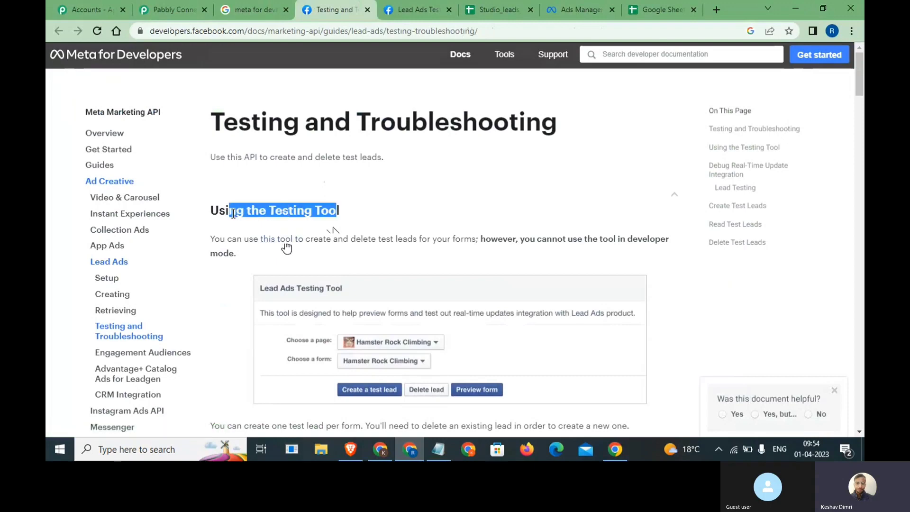
click(398, 4)
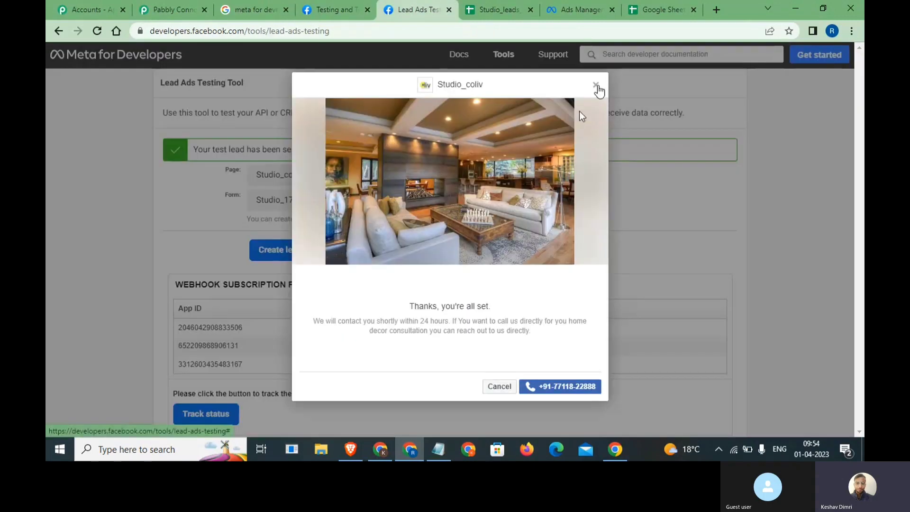
- Dismiss the thank-you dialog, delete the existing test lead, and preview the Studio_17_Mar_2023 form
click(596, 86)
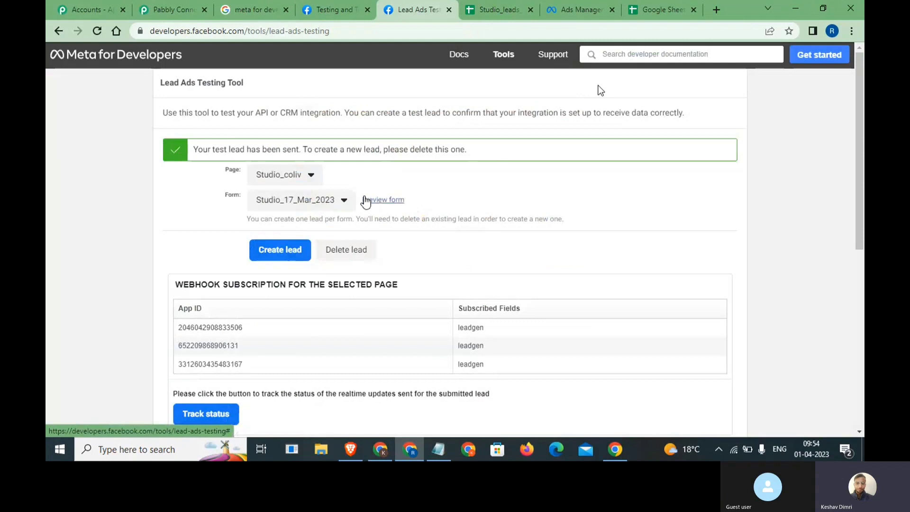
click(156, 31)
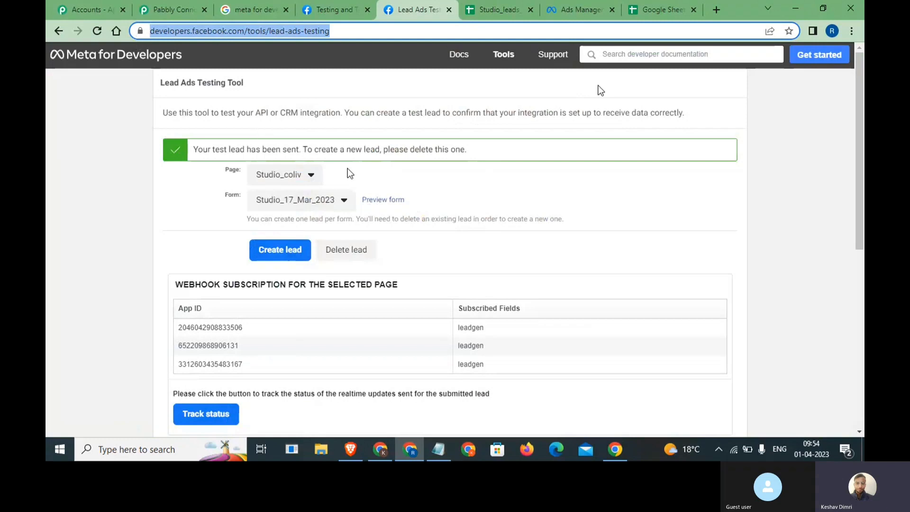
click(357, 253)
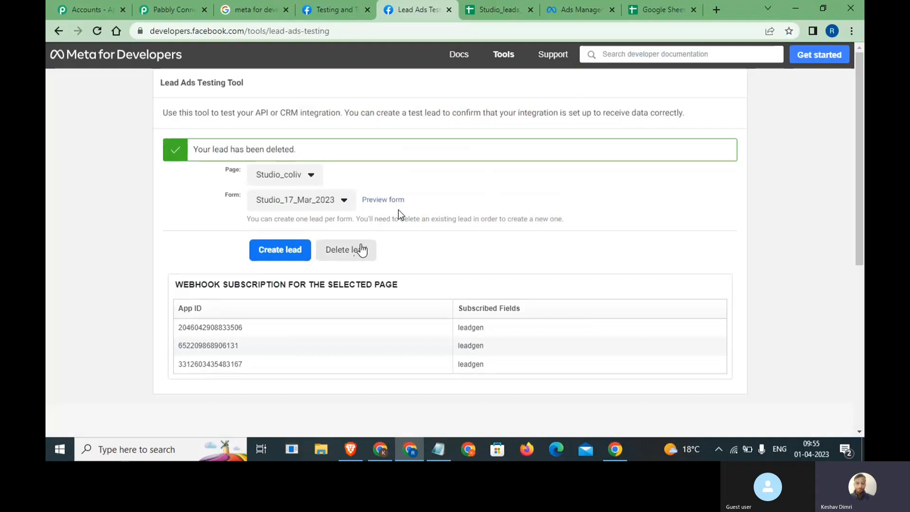
click(360, 249)
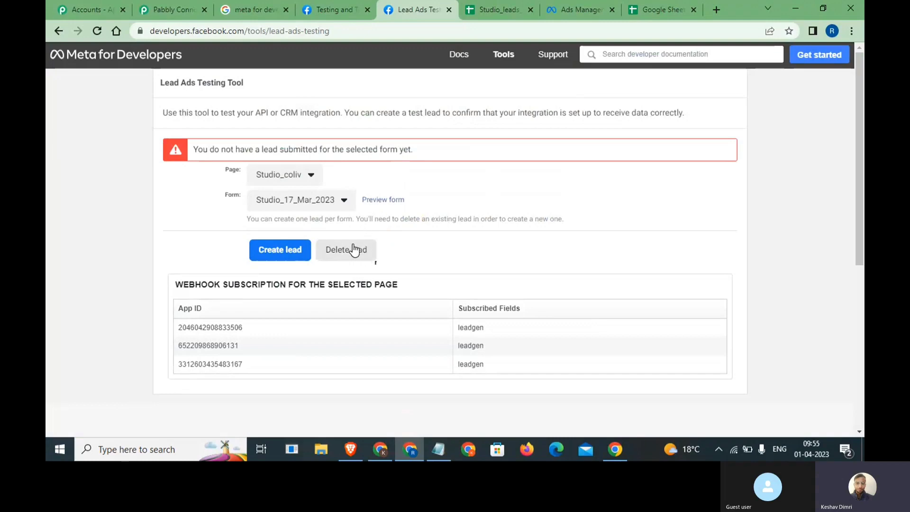
scroll(354, 250, up, 5)
scroll(354, 250, down, 5)
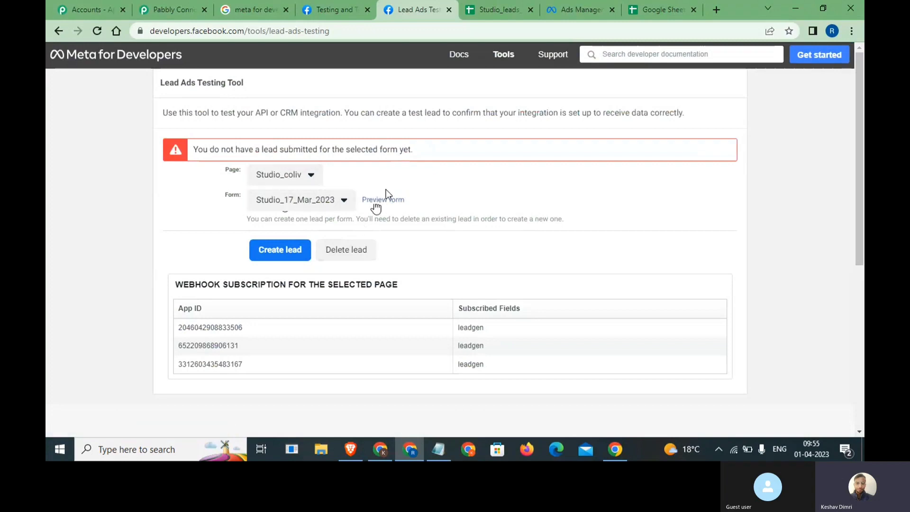
click(387, 201)
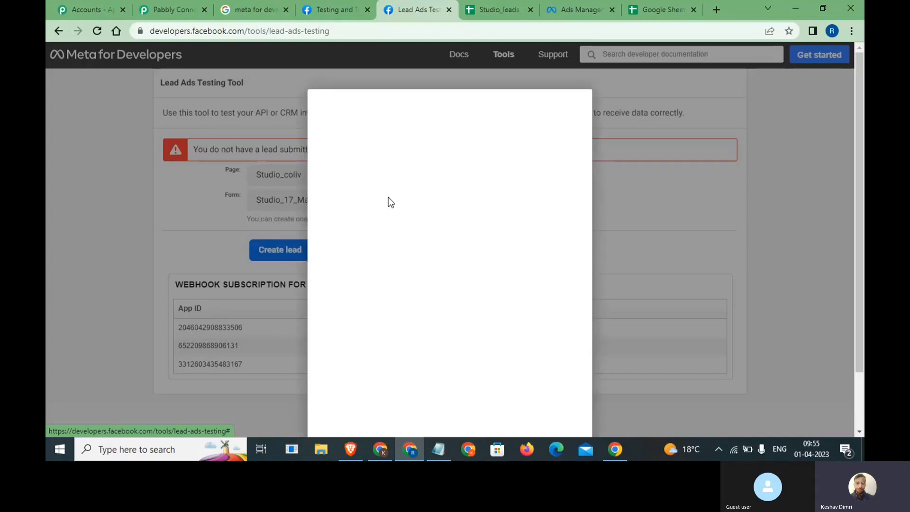
- Clear the prefilled phone number and answer What Are You Looking For with Home Renovation
scroll(393, 311, down, 1)
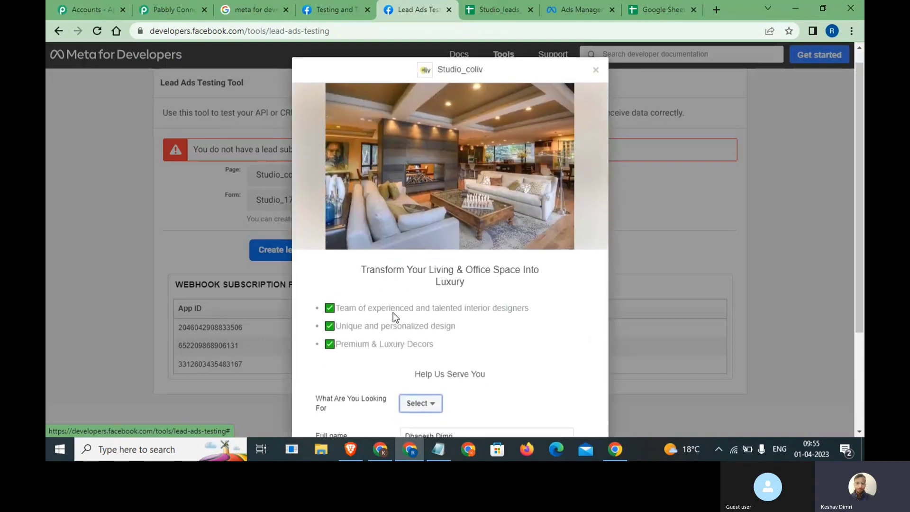
scroll(393, 312, down, 1)
scroll(393, 311, up, 1)
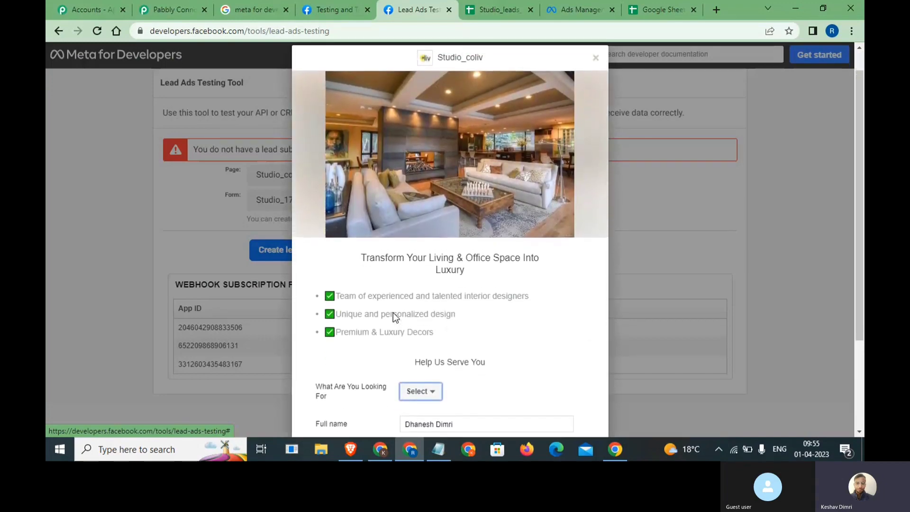
scroll(393, 313, up, 1)
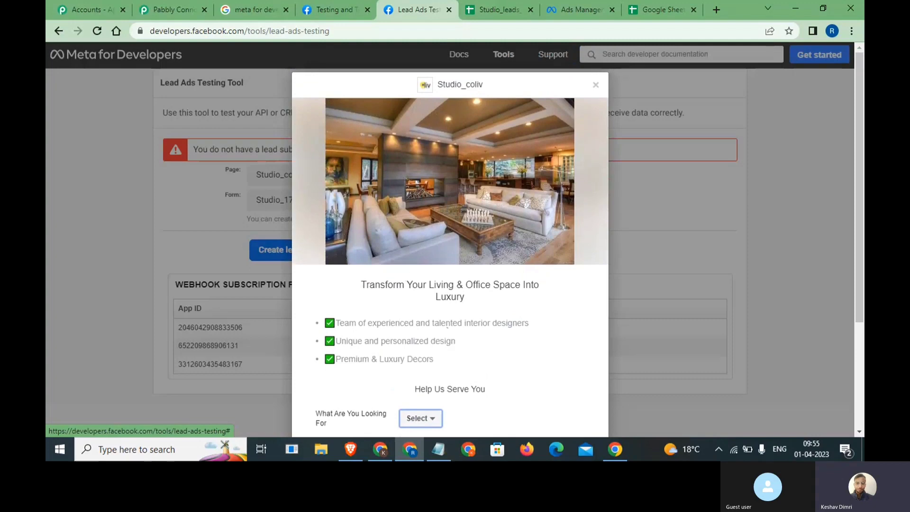
scroll(408, 315, down, 1)
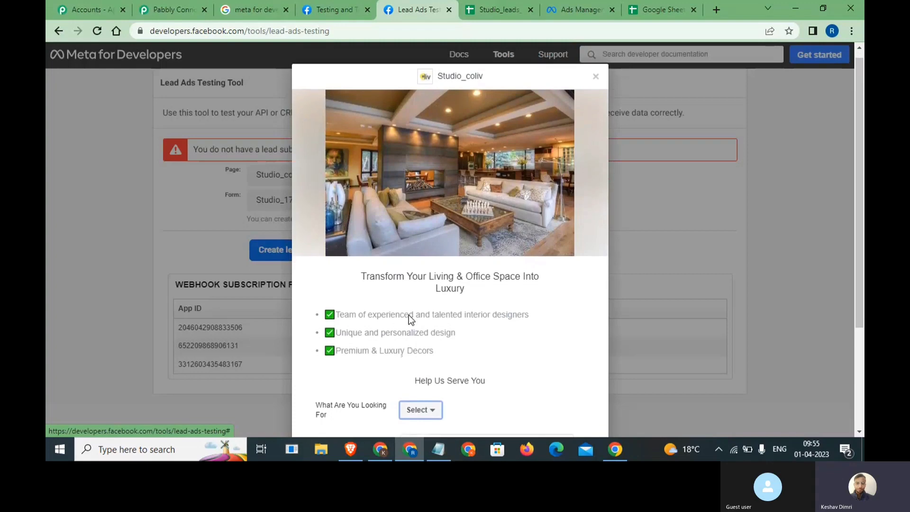
scroll(408, 314, down, 2)
triple_click(470, 380)
key(BackSpace)
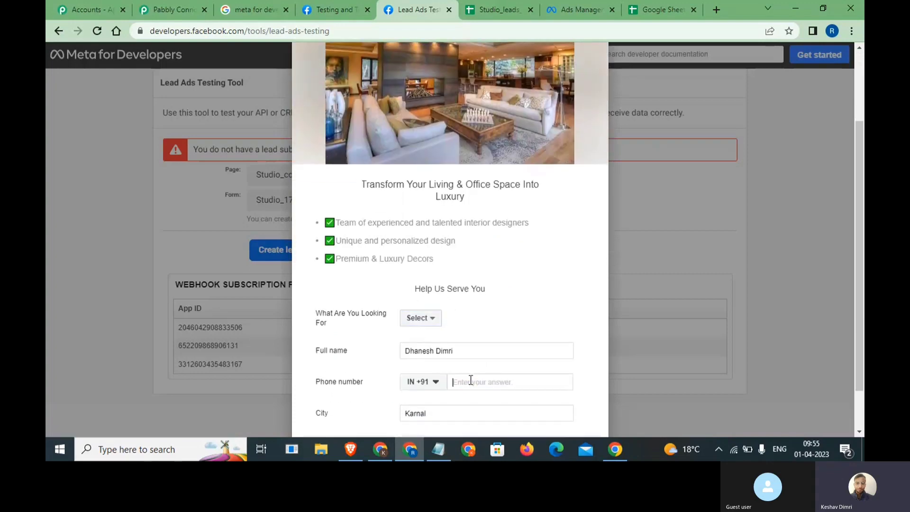
scroll(392, 367, down, 1)
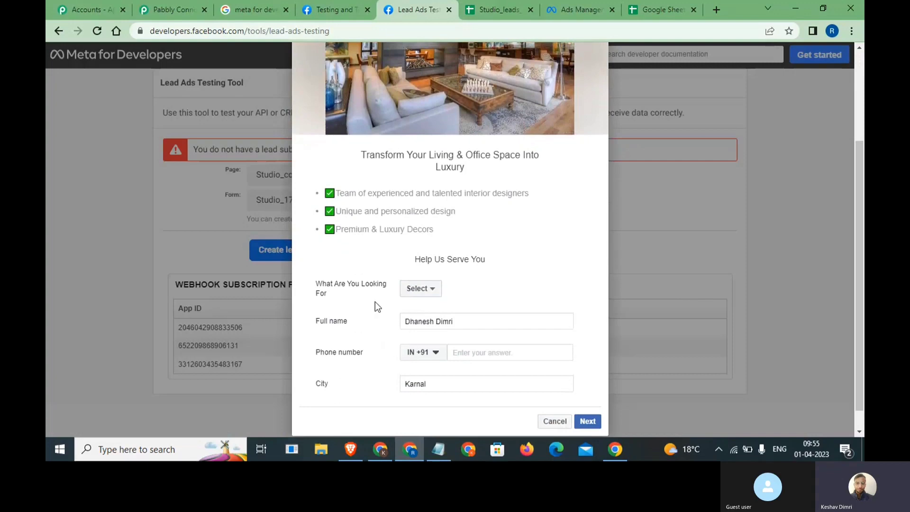
drag(331, 297, 309, 284)
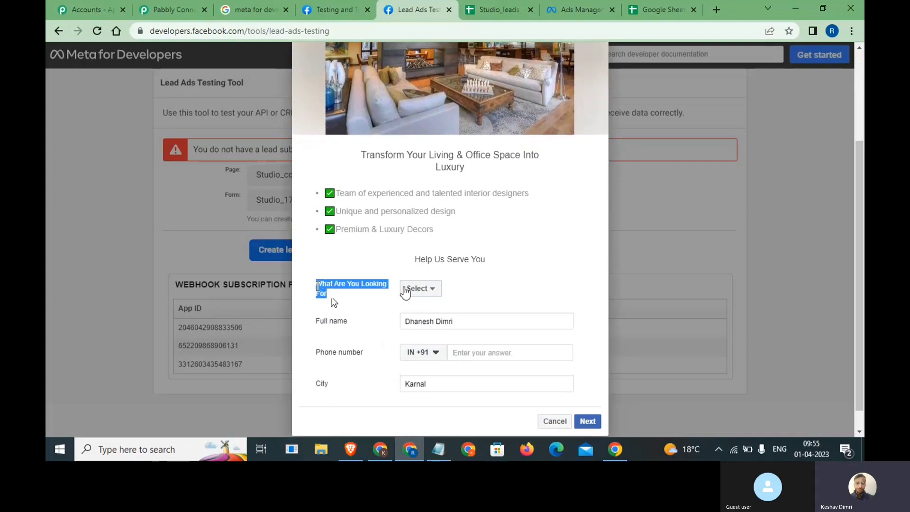
click(414, 290)
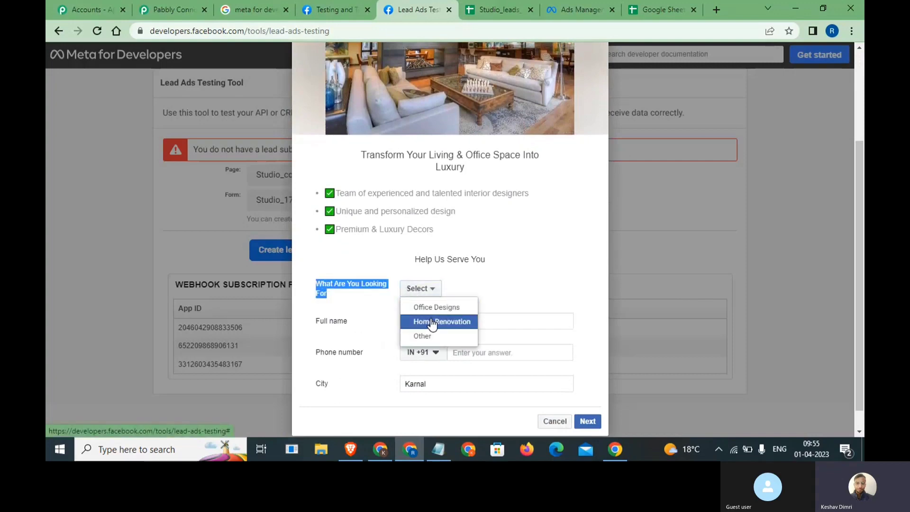
click(432, 319)
- Enter the test lead's full name and phone number, then submit the form
scroll(430, 318, down, 1)
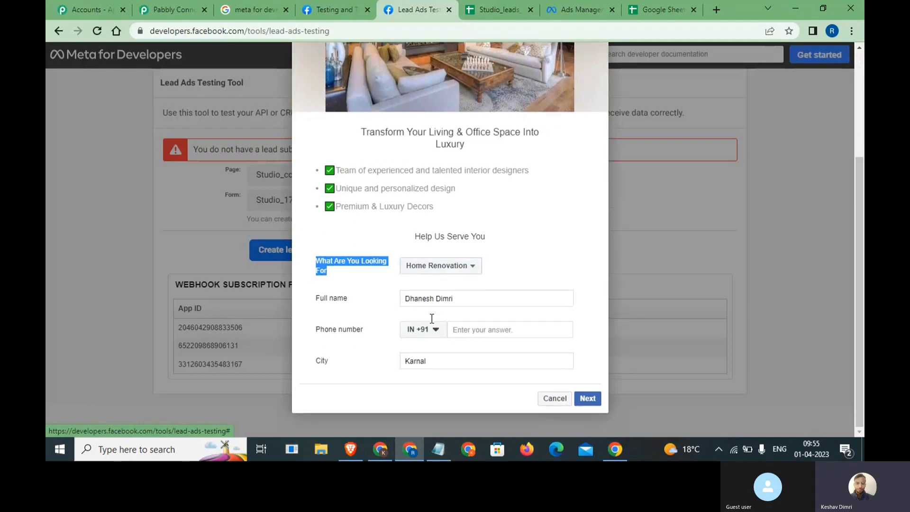
triple_click(454, 300)
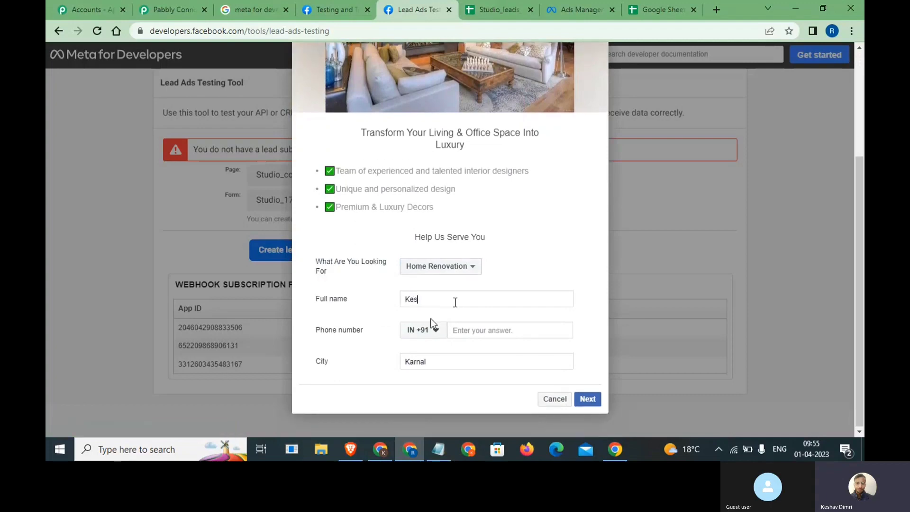
click(469, 328)
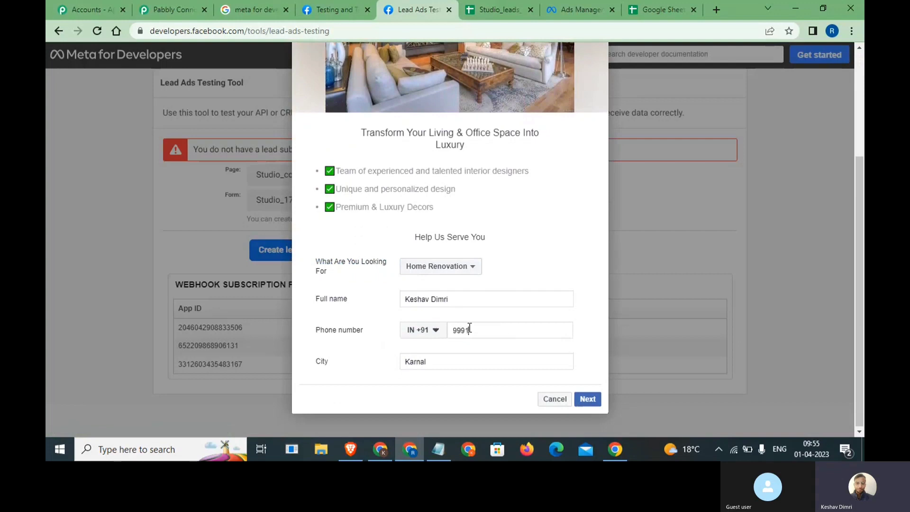
scroll(465, 281, up, 2)
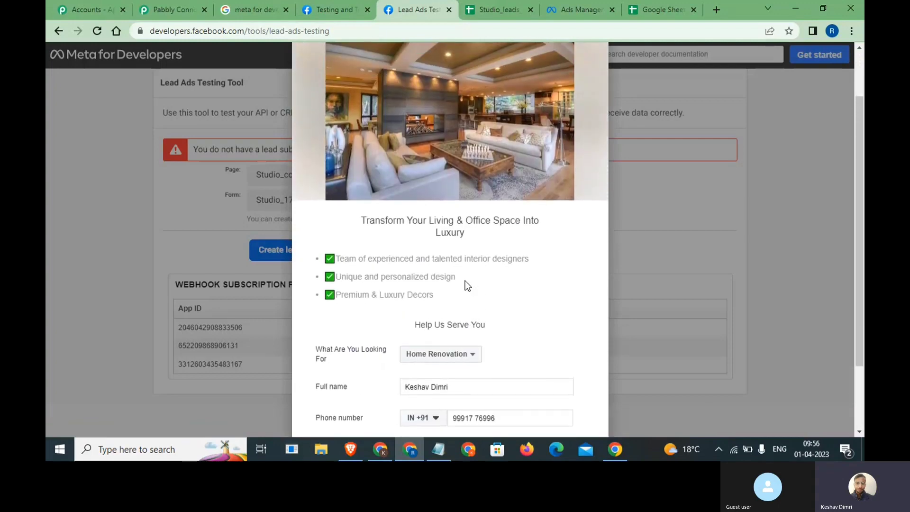
scroll(465, 280, down, 2)
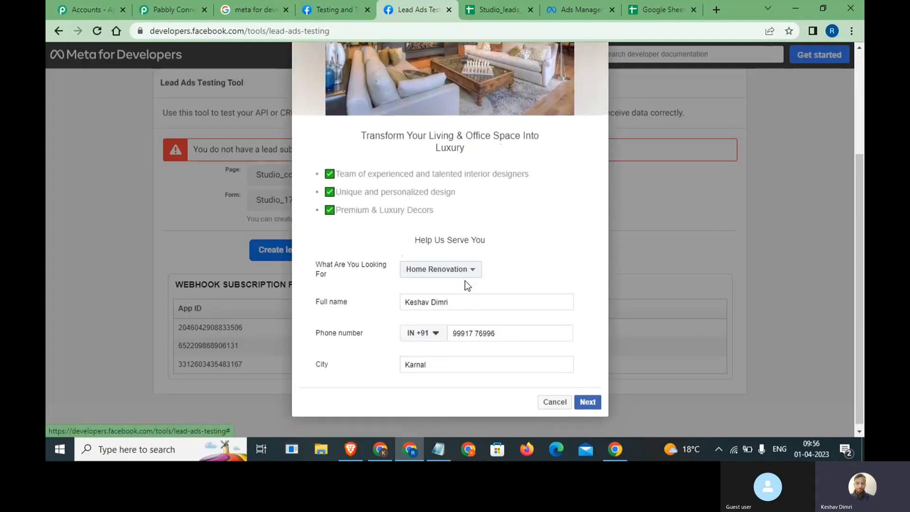
click(588, 401)
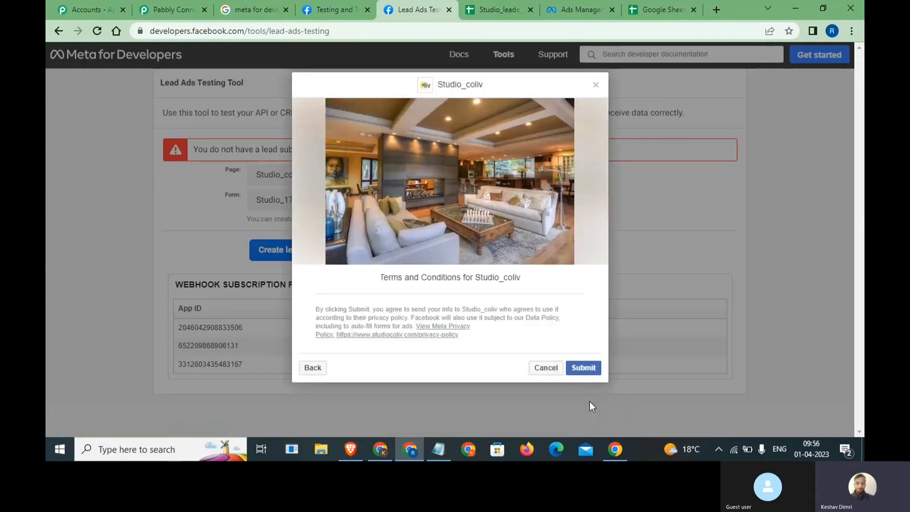
click(582, 368)
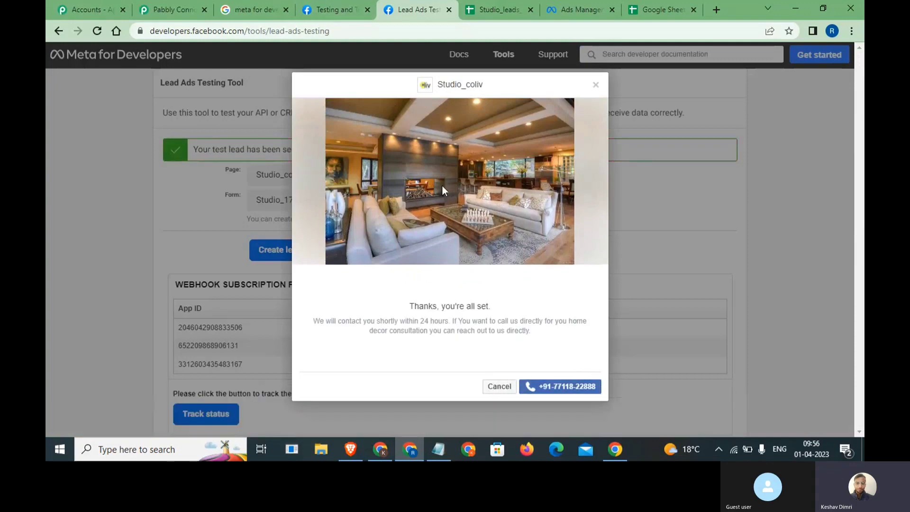
click(165, 8)
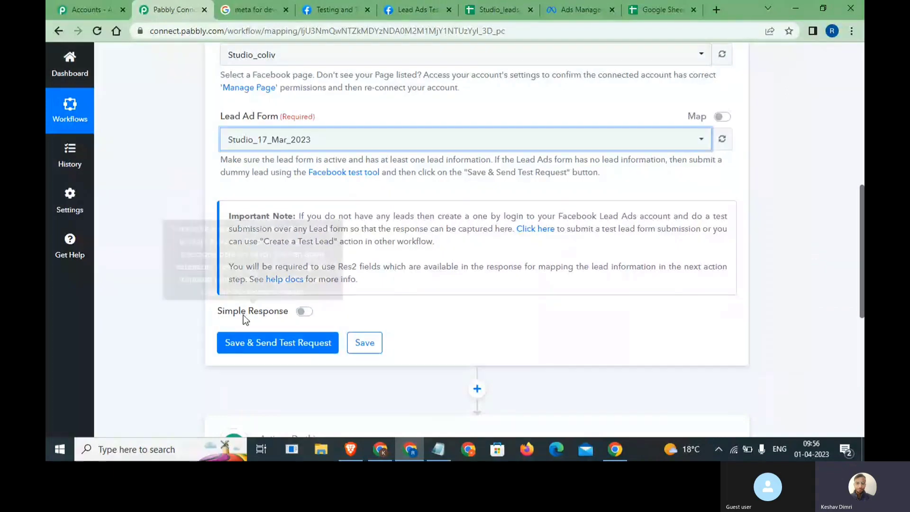
click(250, 340)
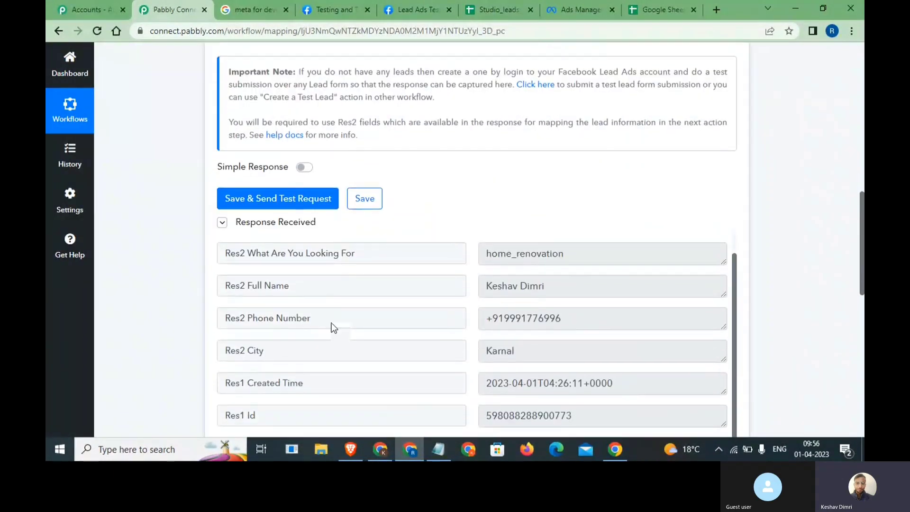
scroll(480, 210, down, 3)
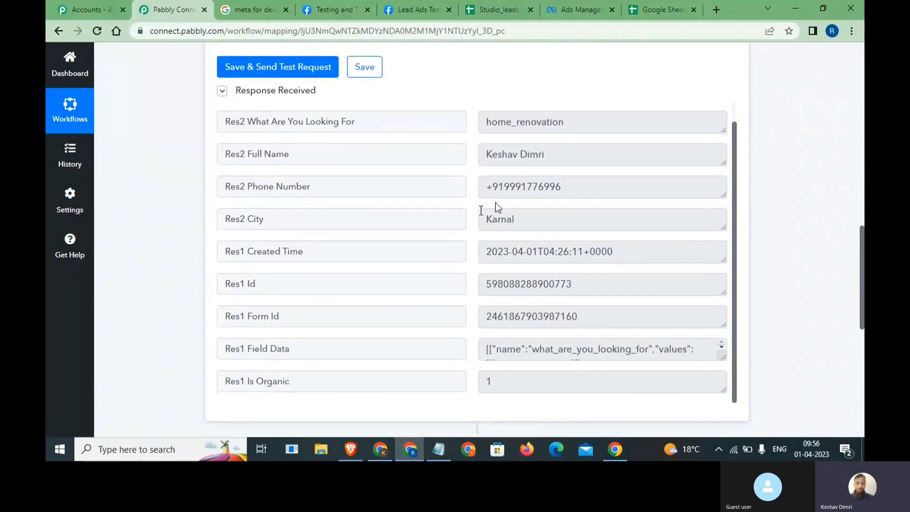
drag(567, 142, 486, 143)
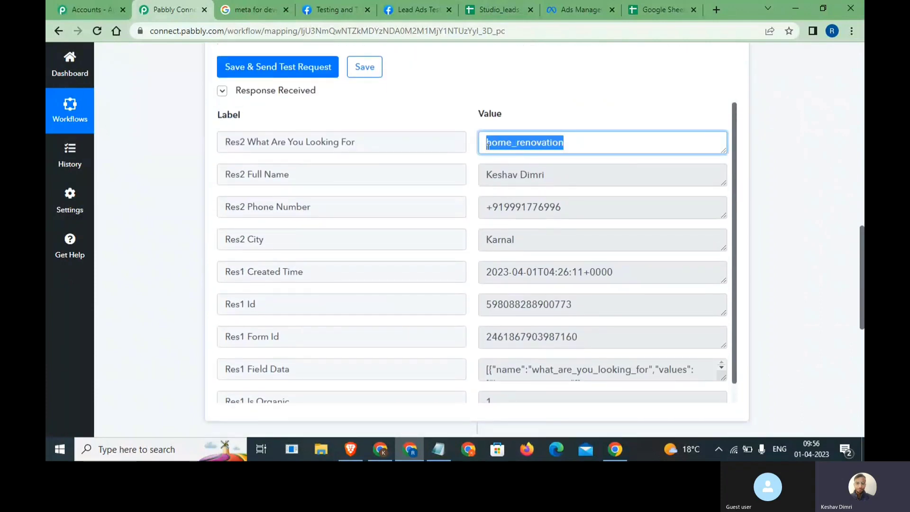
double_click(532, 176)
click(535, 201)
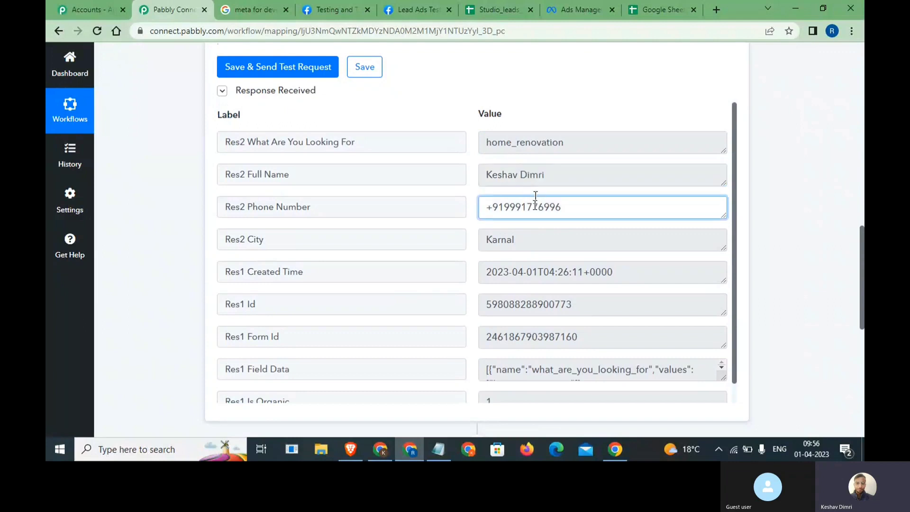
double_click(535, 201)
double_click(525, 244)
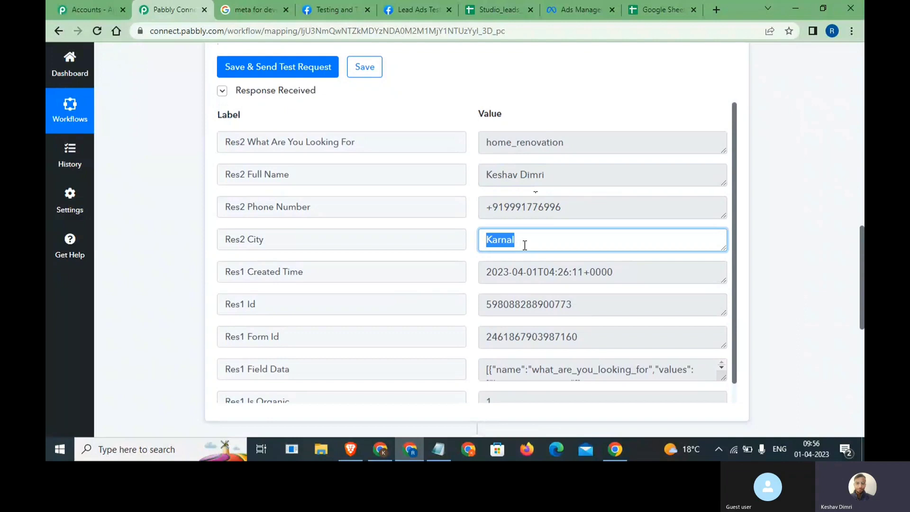
scroll(524, 245, up, 2)
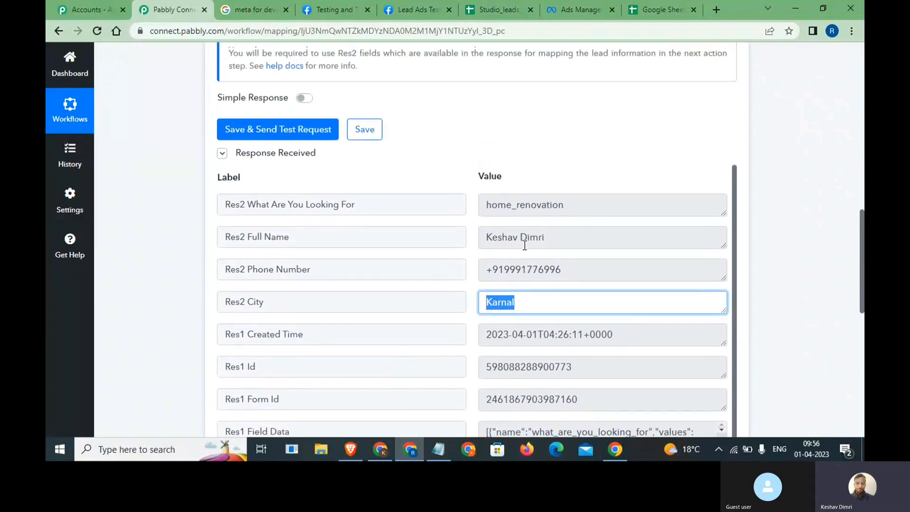
scroll(525, 245, up, 1)
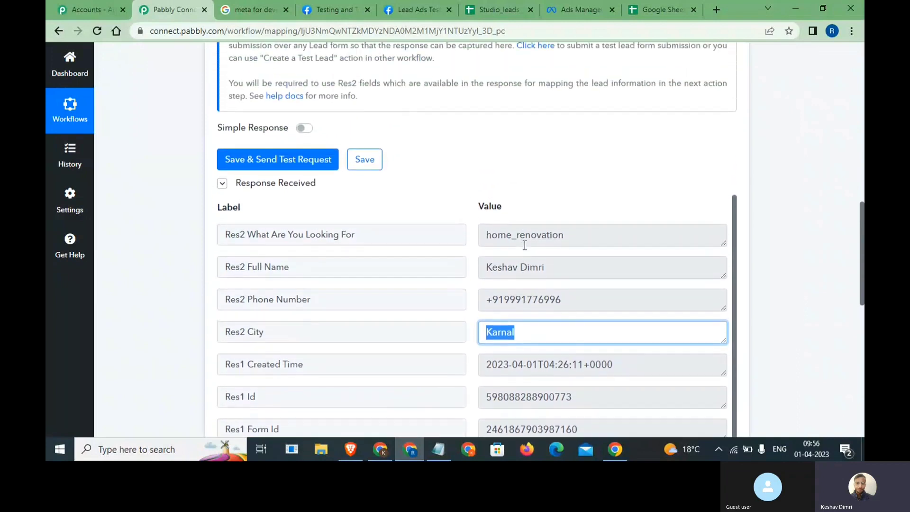
click(351, 7)
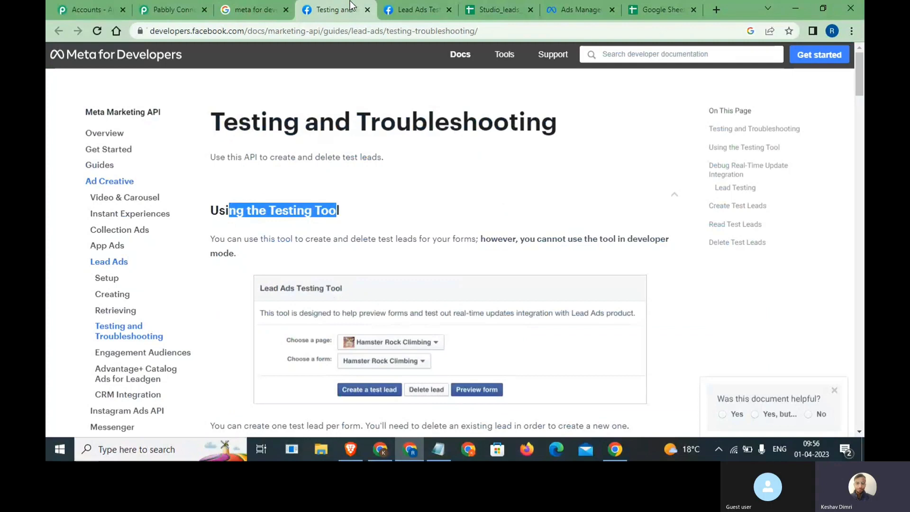
click(415, 7)
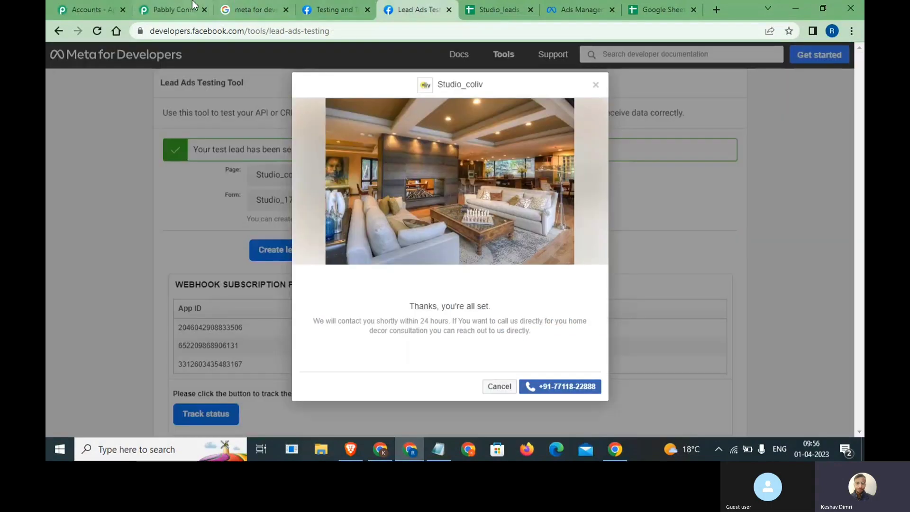
click(170, 9)
scroll(307, 187, up, 1)
scroll(305, 191, up, 1)
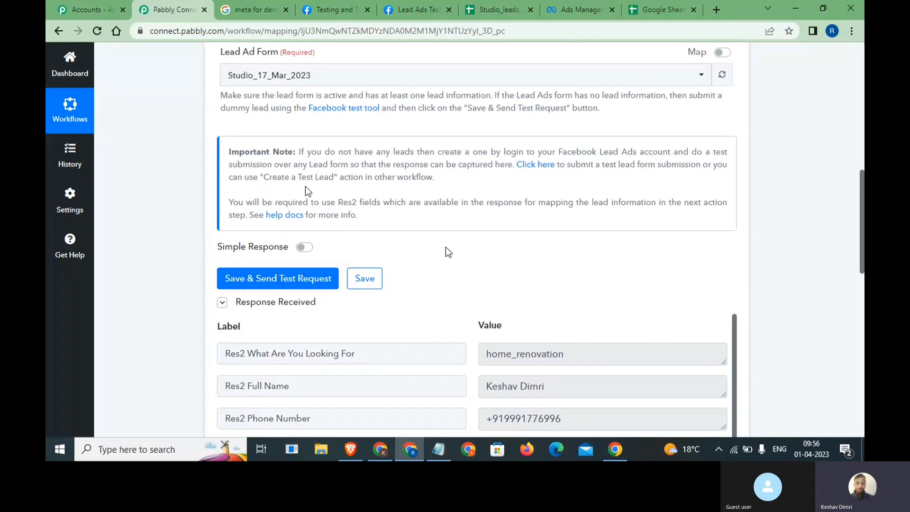
scroll(445, 247, down, 4)
scroll(445, 246, down, 1)
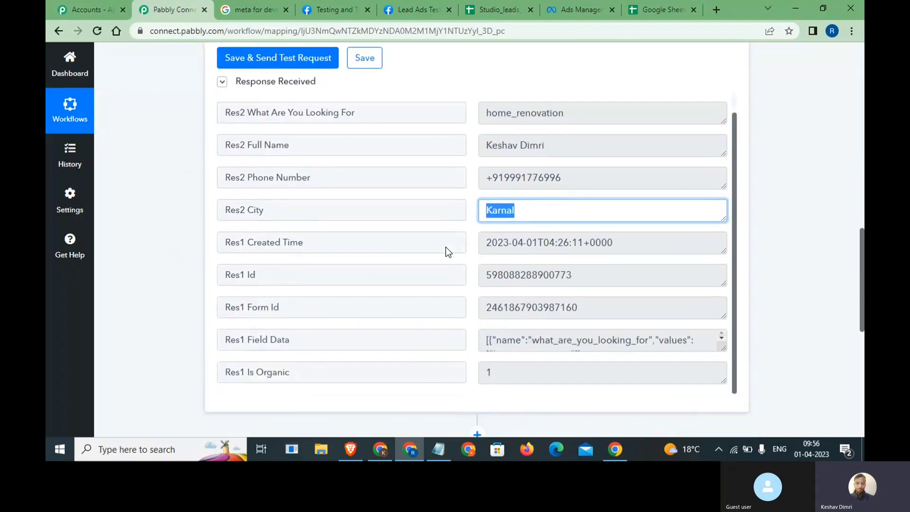
scroll(445, 246, down, 4)
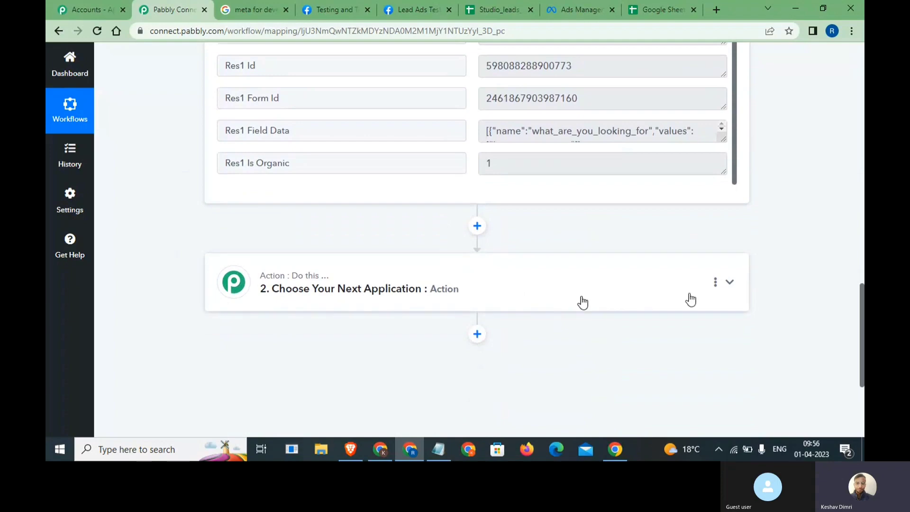
scroll(643, 219, up, 10)
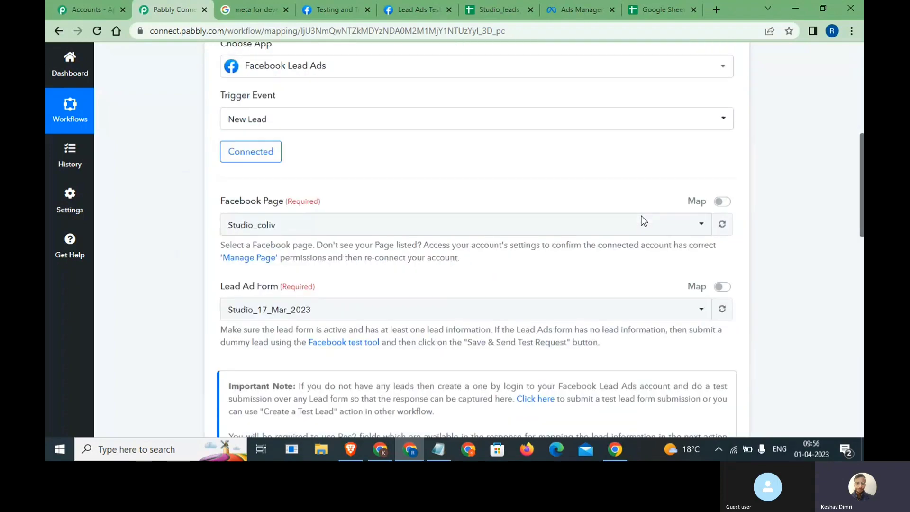
scroll(642, 220, up, 5)
scroll(642, 220, down, 2)
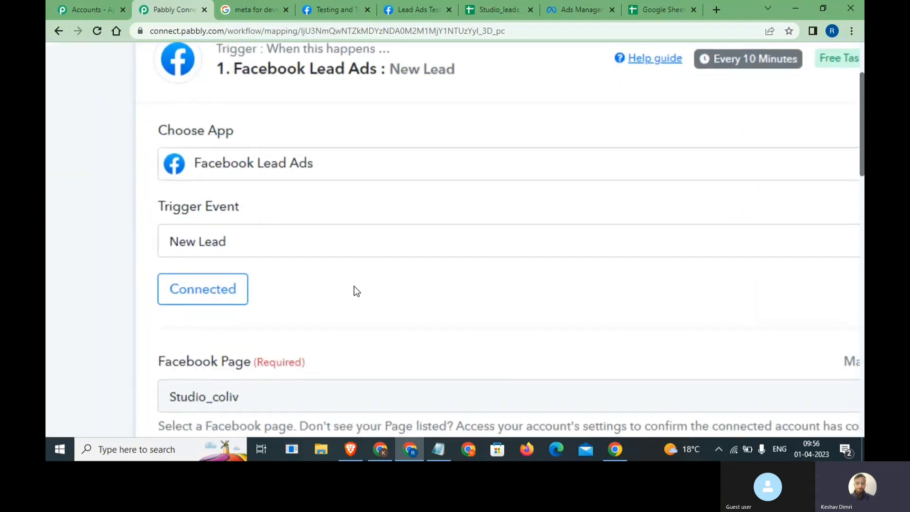
scroll(354, 285, down, 3)
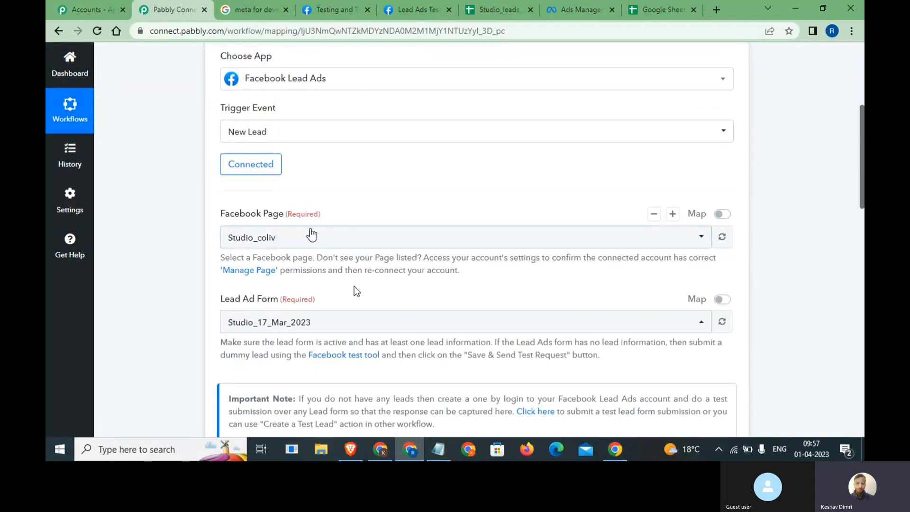
drag(216, 214, 279, 214)
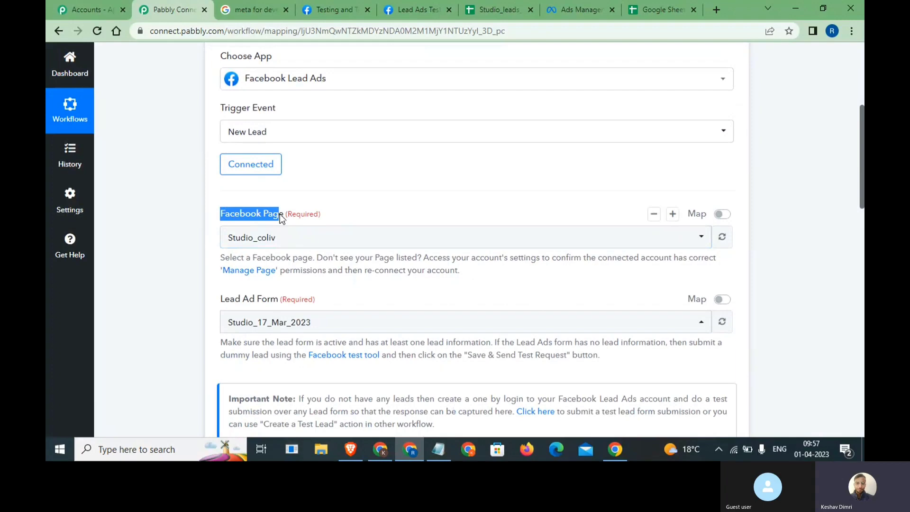
scroll(232, 227, down, 2)
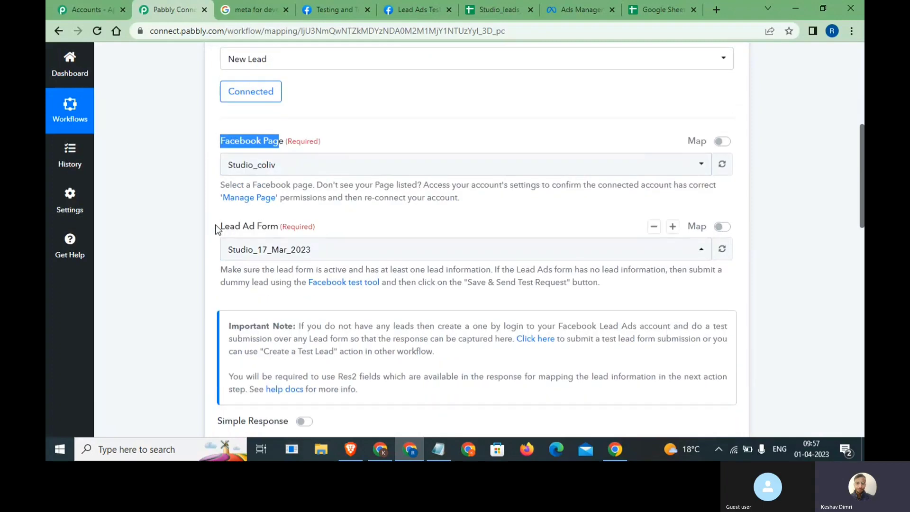
drag(217, 228, 251, 229)
scroll(272, 232, down, 10)
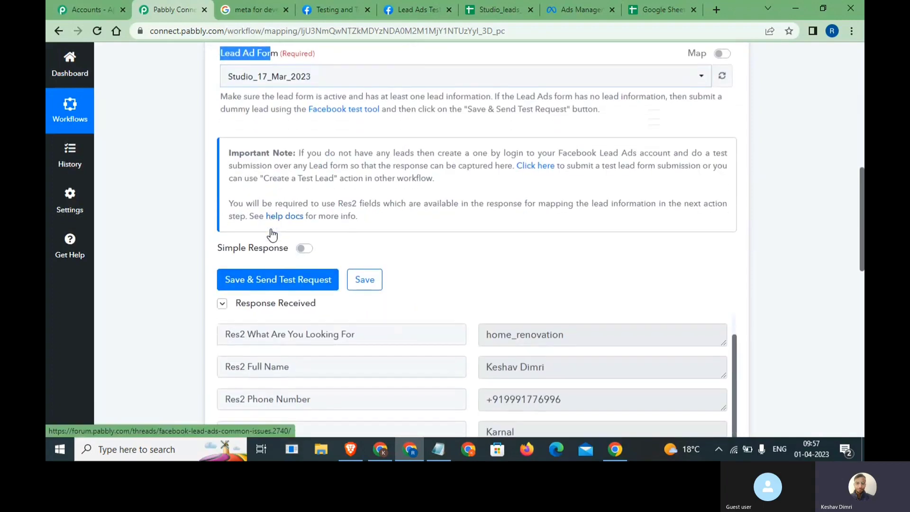
scroll(271, 228, up, 3)
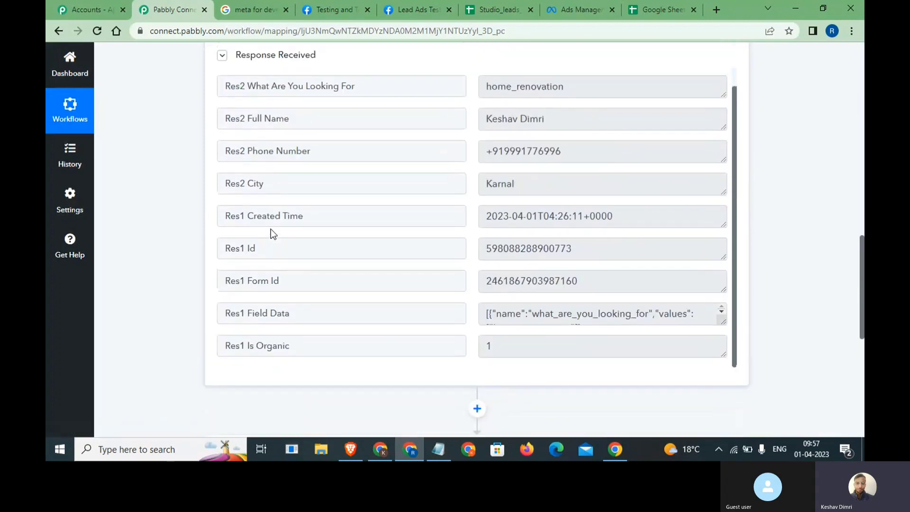
scroll(277, 230, up, 2)
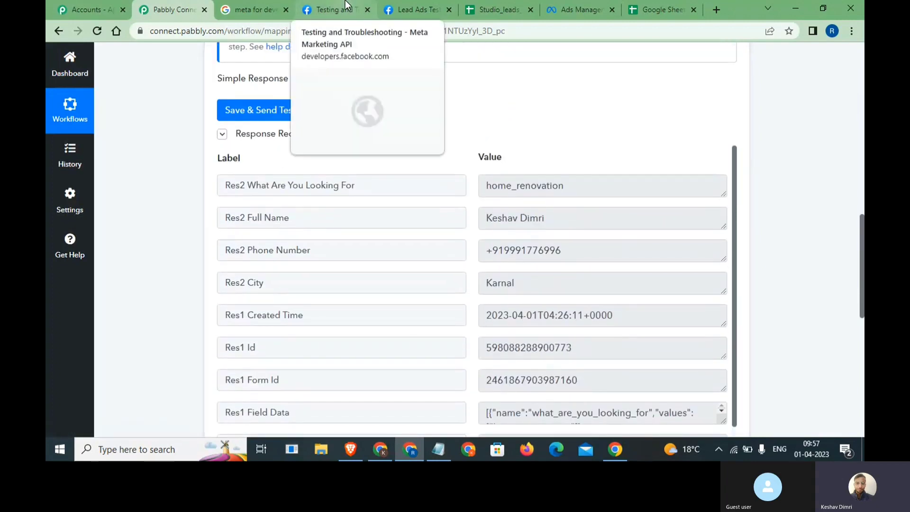
- Delete the old Home Renovation test lead for the Studio_17_Mar_2023 form and reopen its preview
click(255, 9)
drag(171, 72, 301, 76)
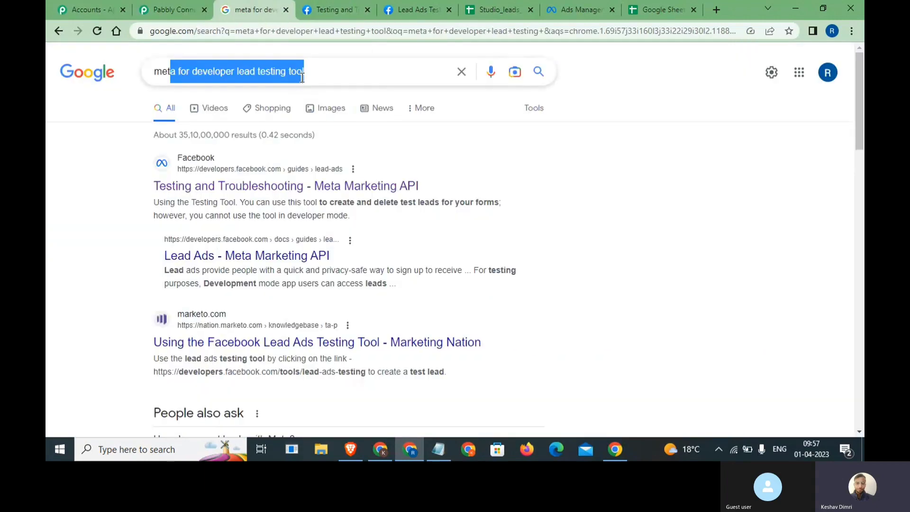
click(332, 10)
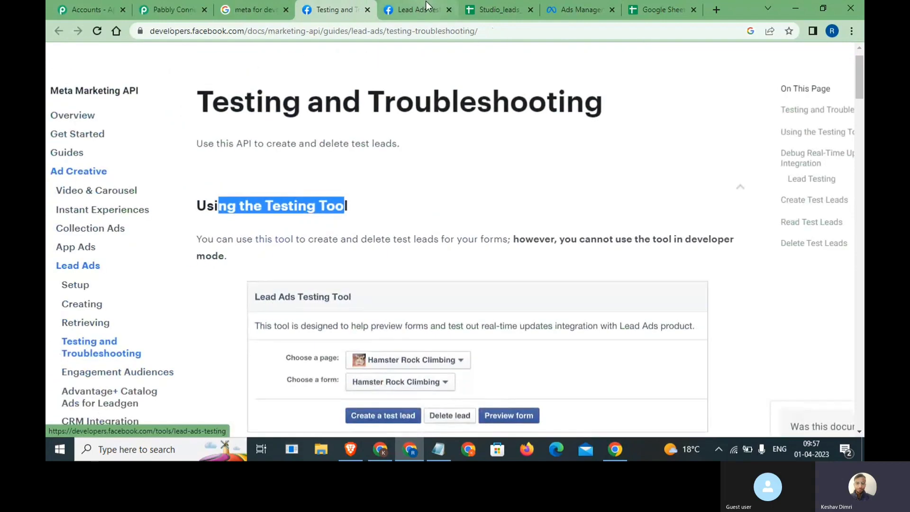
click(425, 1)
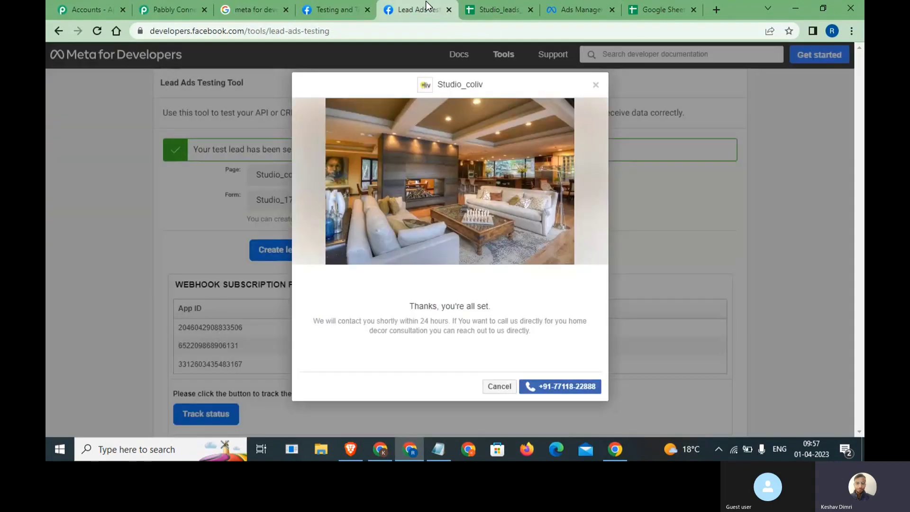
click(595, 86)
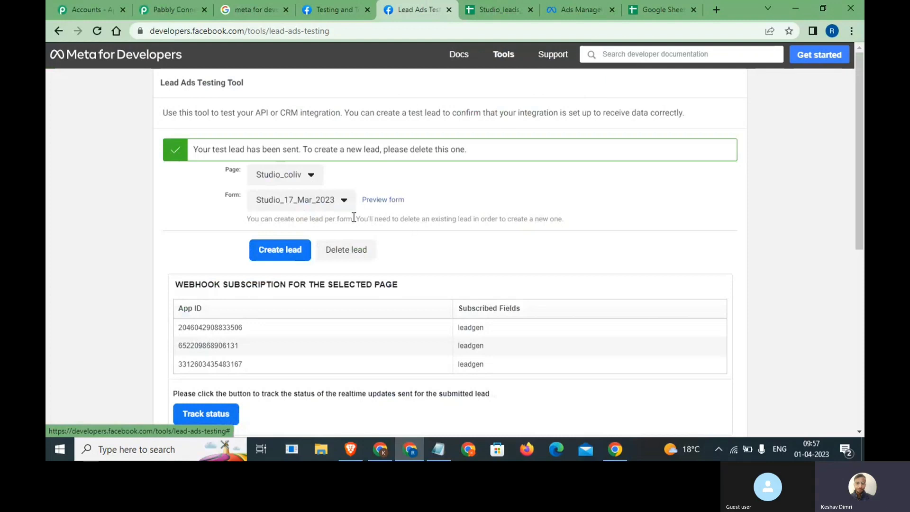
click(353, 249)
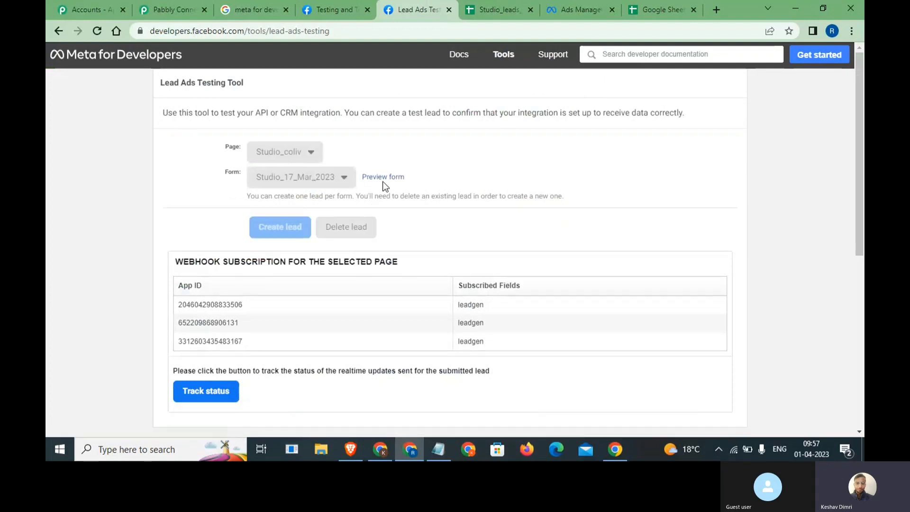
click(384, 177)
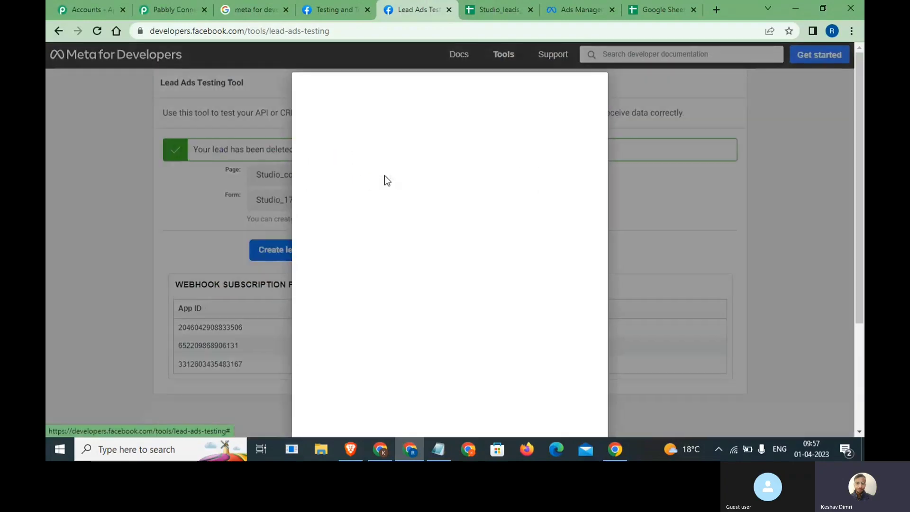
- Search 'google' and choose Google Sheets as the app for the next action step
click(171, 9)
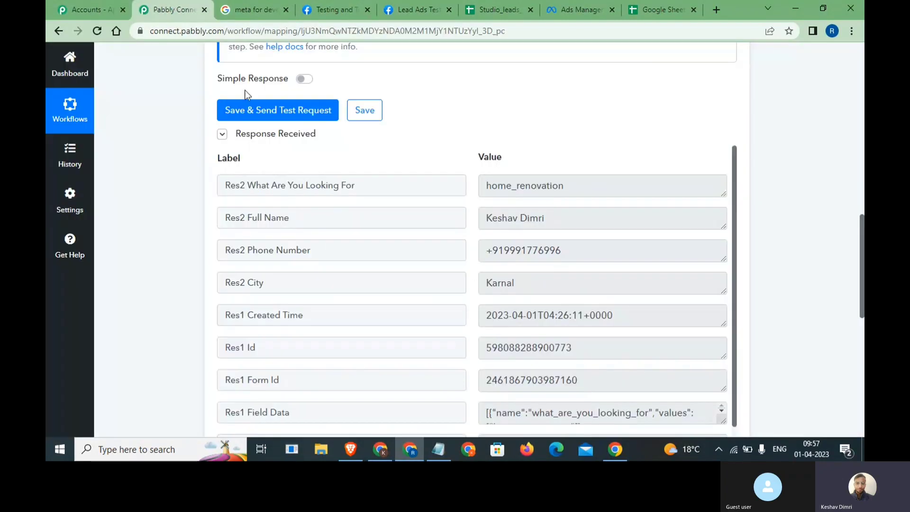
scroll(349, 290, down, 1)
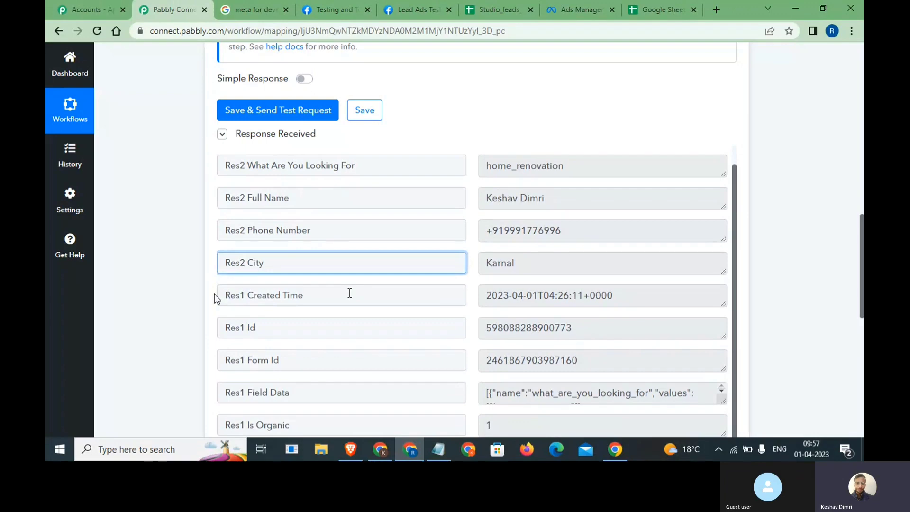
scroll(214, 296, down, 6)
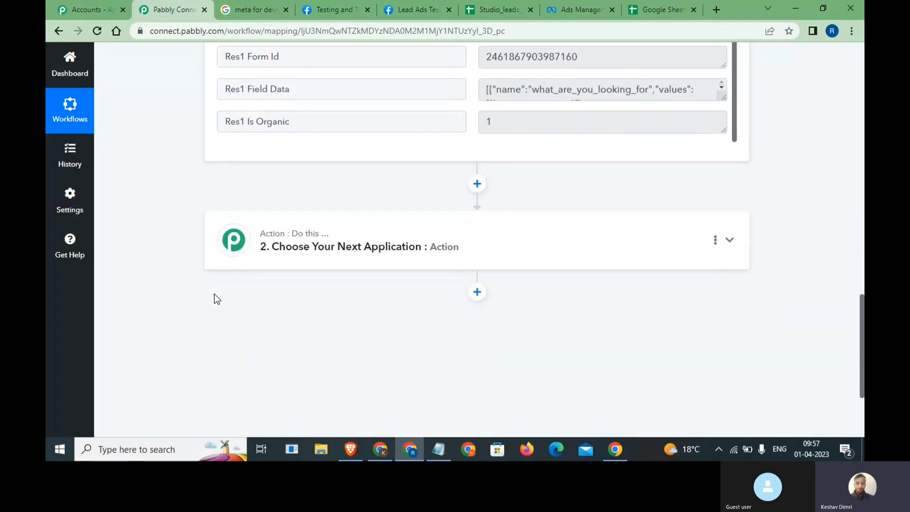
click(725, 244)
scroll(508, 176, down, 2)
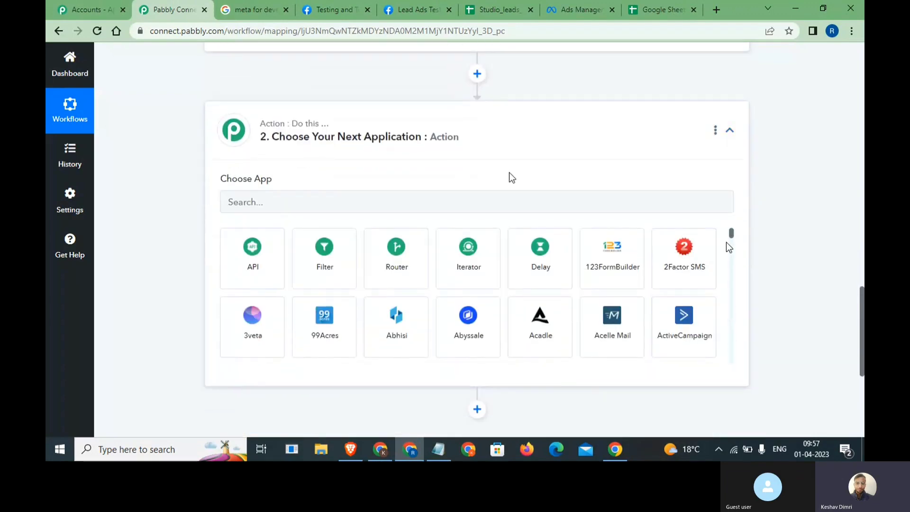
click(447, 212)
text(google)
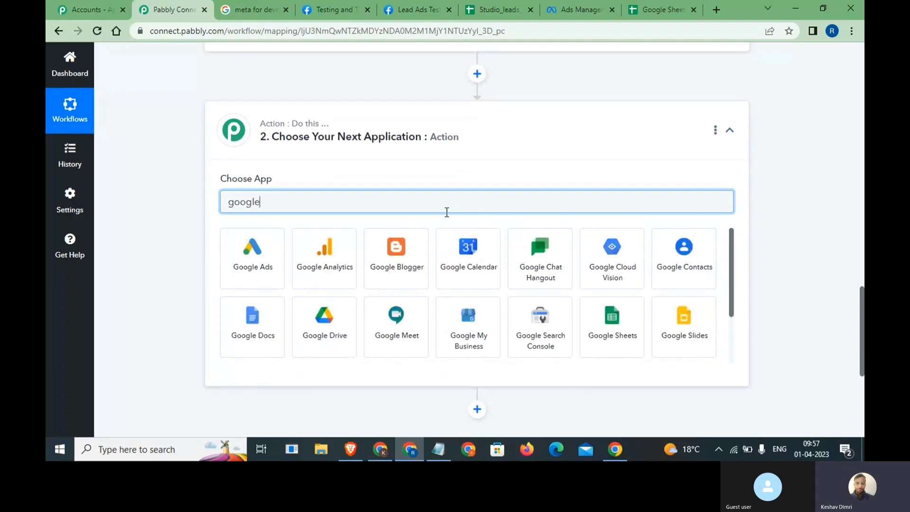
click(614, 323)
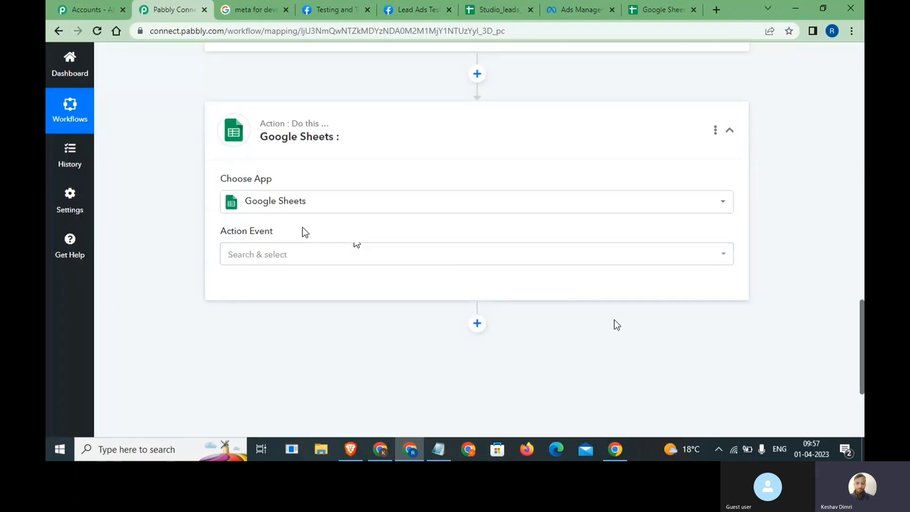
- Choose Add New Row as the Google Sheets action event and bring up the Studio_leads_fb sheet
drag(300, 229, 221, 231)
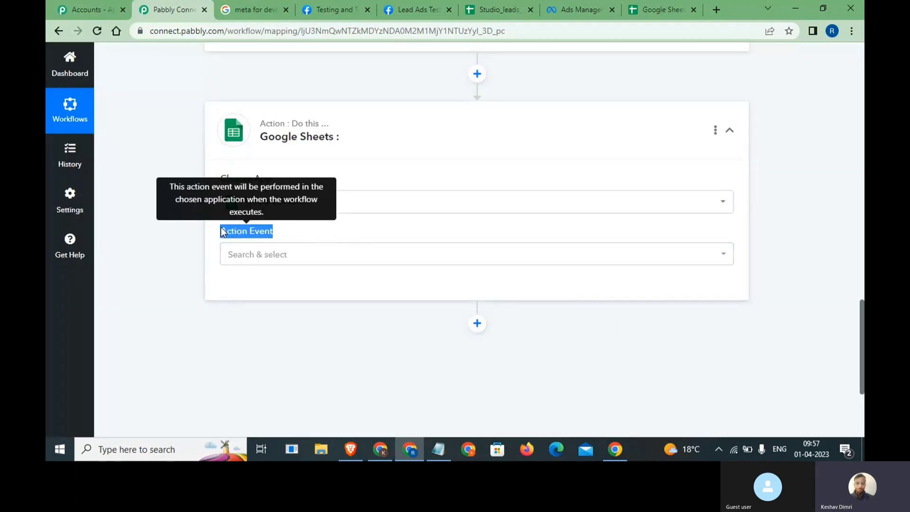
click(302, 256)
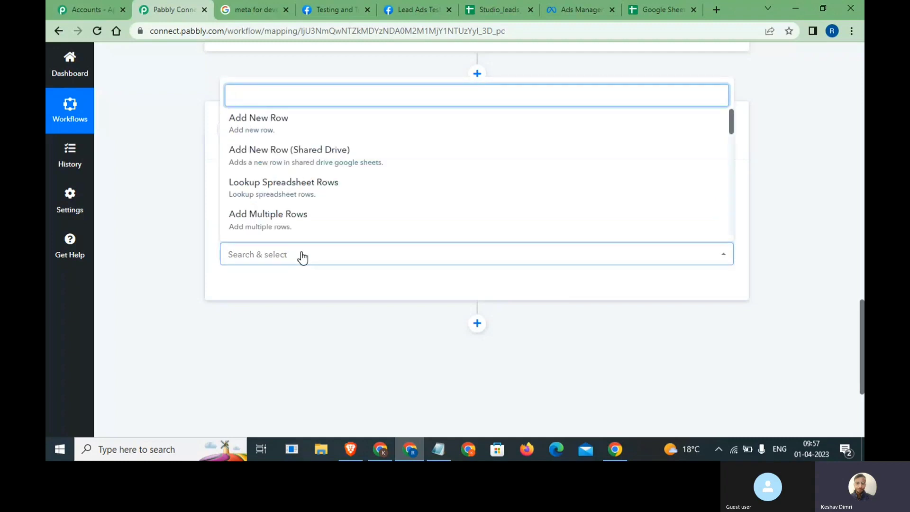
click(302, 126)
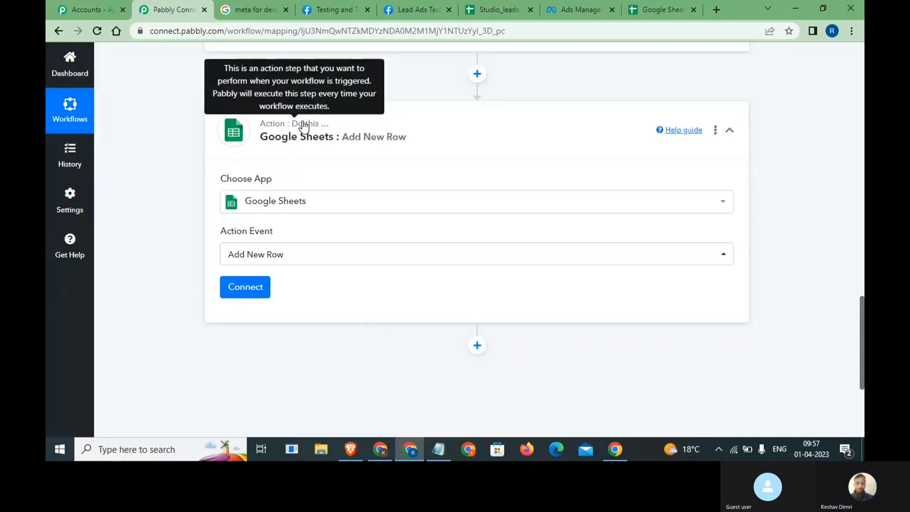
drag(509, 4, 261, 6)
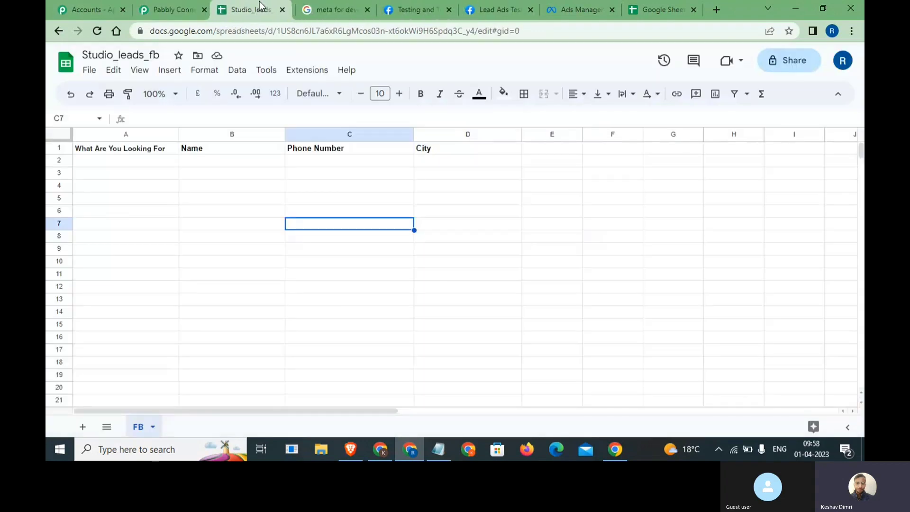
- Review the Studio_leads_fb header row A1:C1 and the empty cells below it, leaving headers unchanged
drag(152, 147, 334, 144)
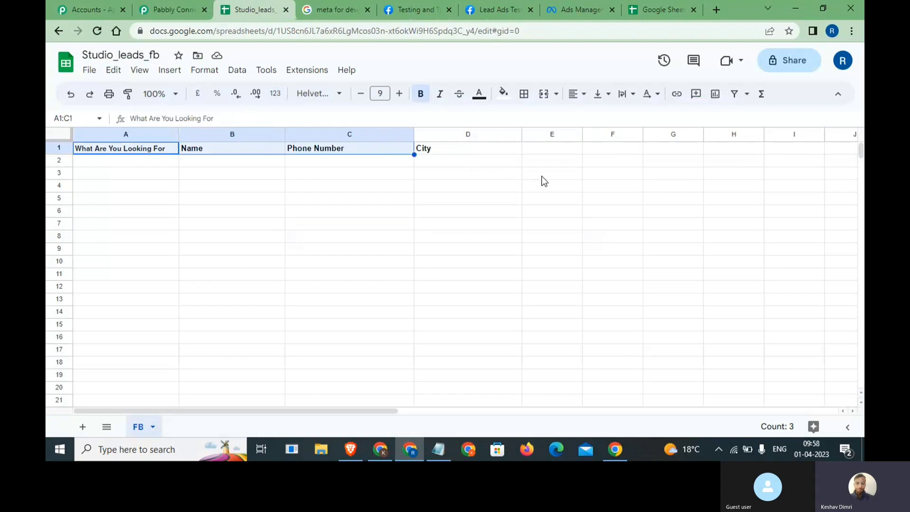
drag(132, 163, 152, 313)
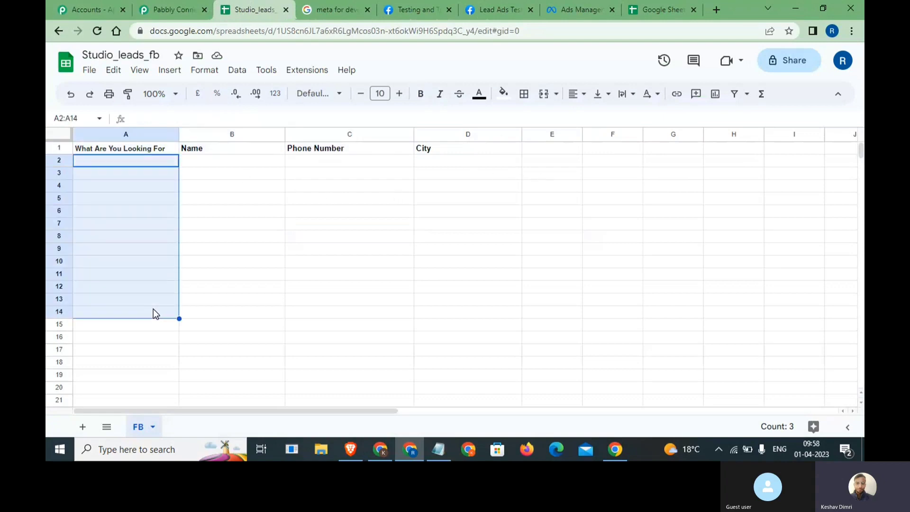
drag(231, 161, 283, 280)
click(170, 2)
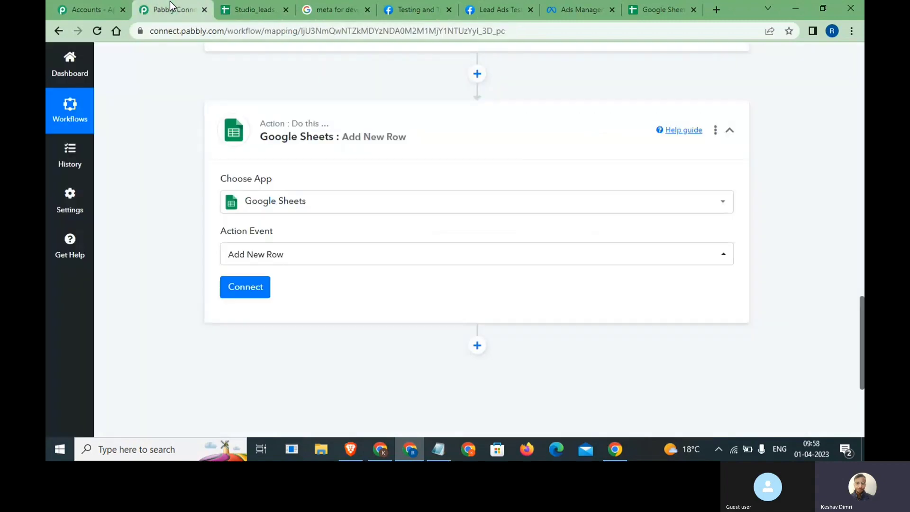
click(345, 4)
click(253, 9)
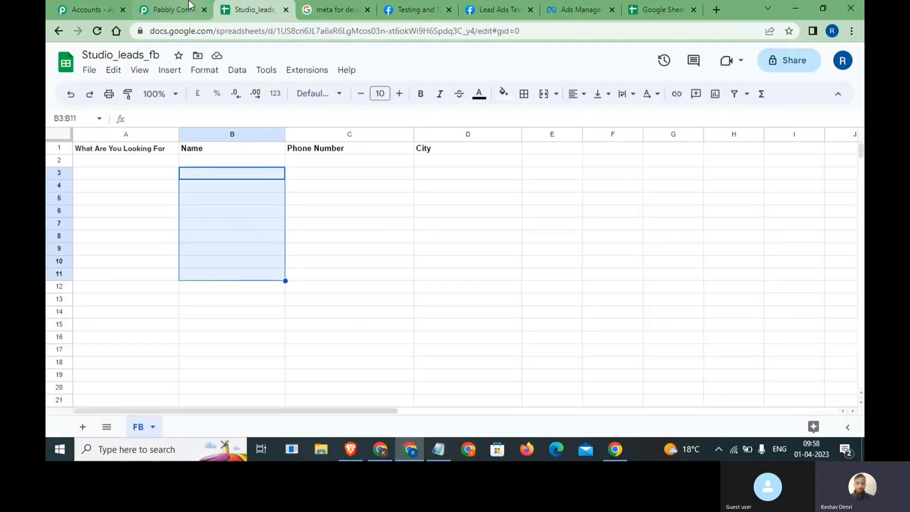
click(118, 165)
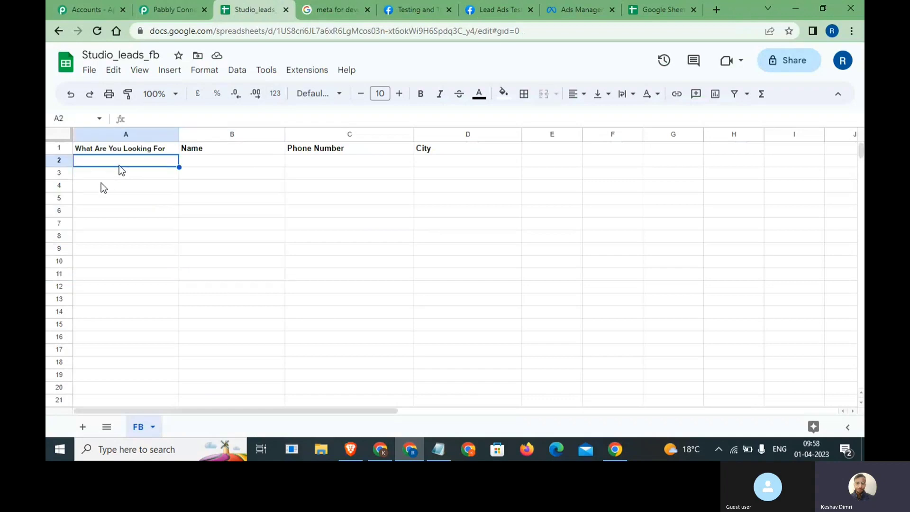
click(101, 177)
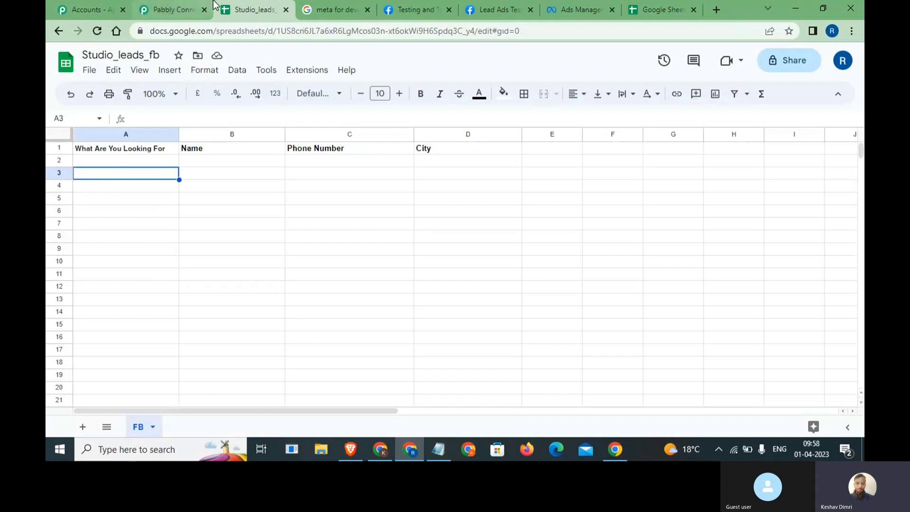
click(174, 9)
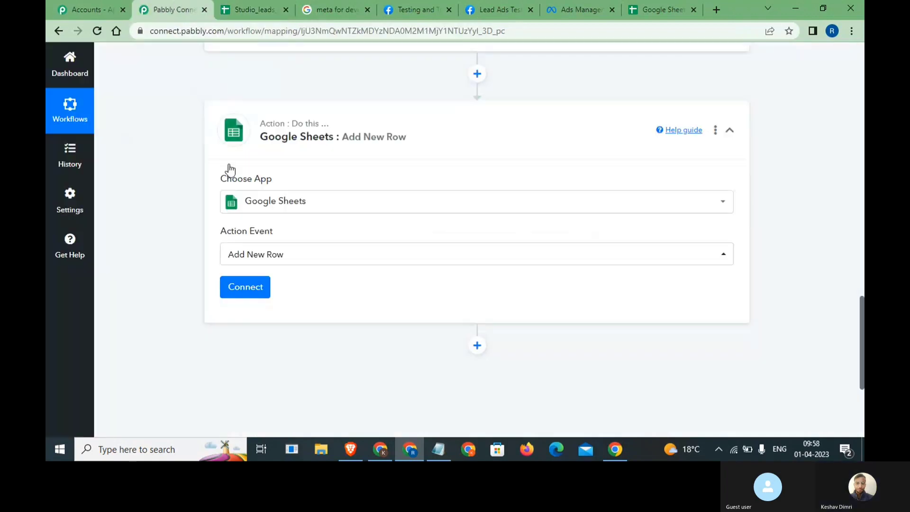
- Authorize a new Google Sheets #2 connection by signing in with the Google account
click(233, 288)
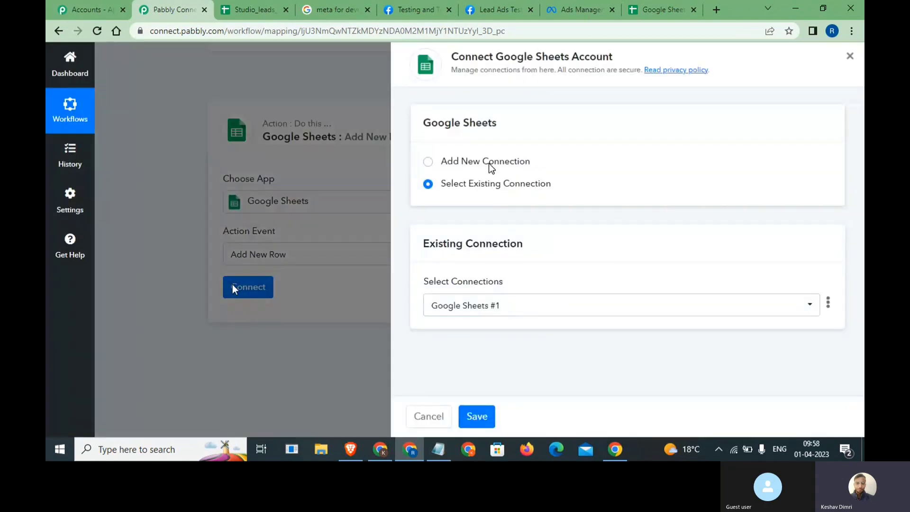
click(490, 166)
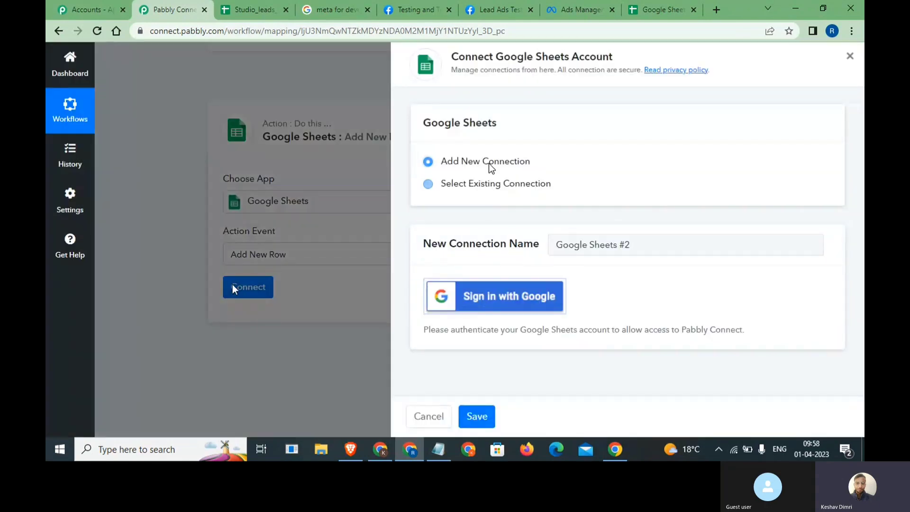
click(499, 303)
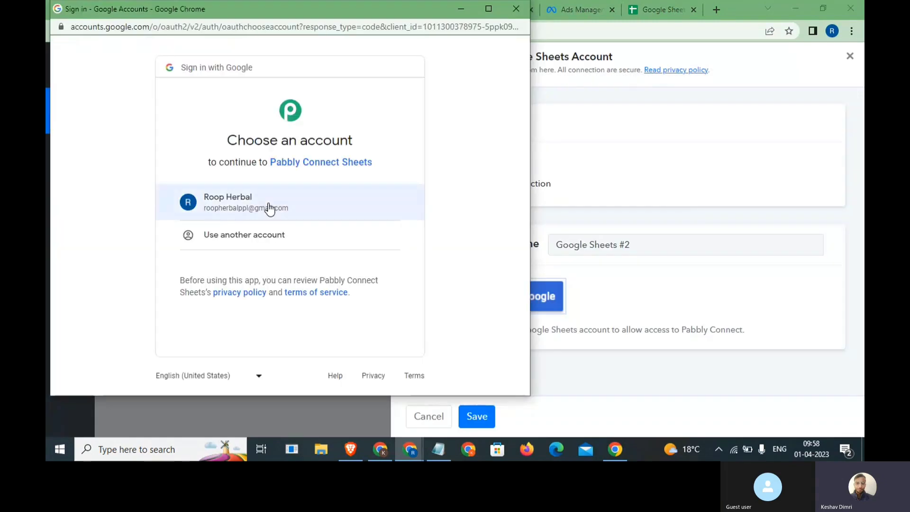
click(268, 204)
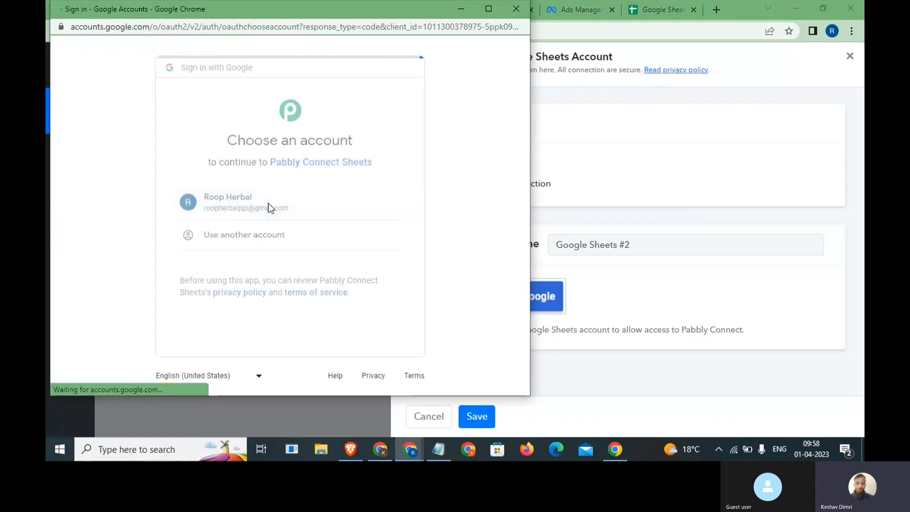
scroll(375, 311, down, 4)
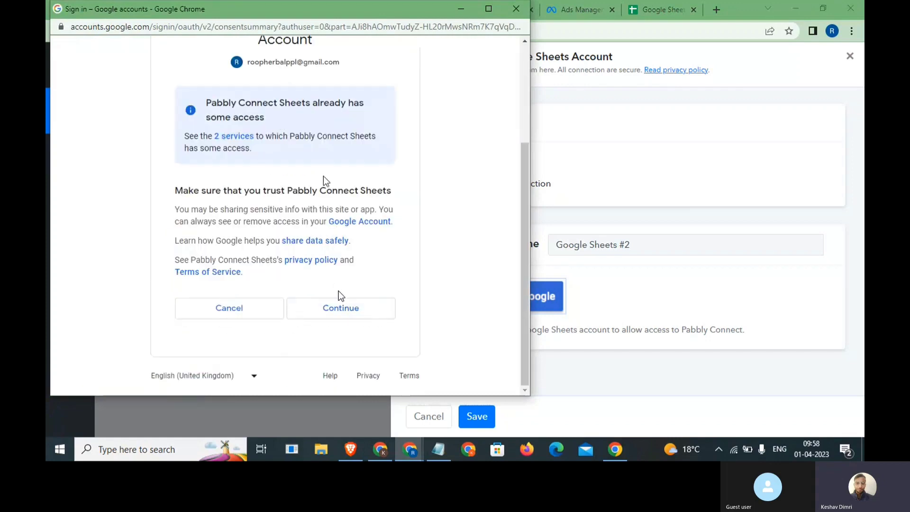
click(342, 308)
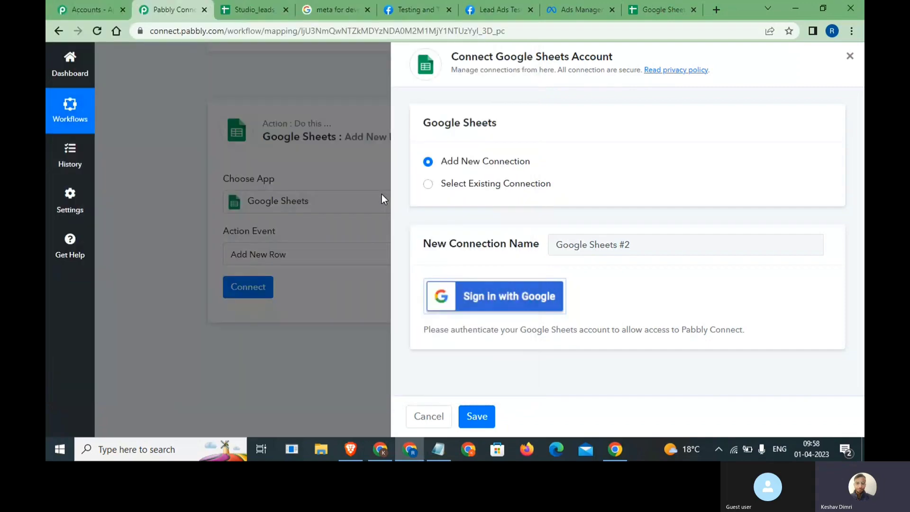
click(453, 293)
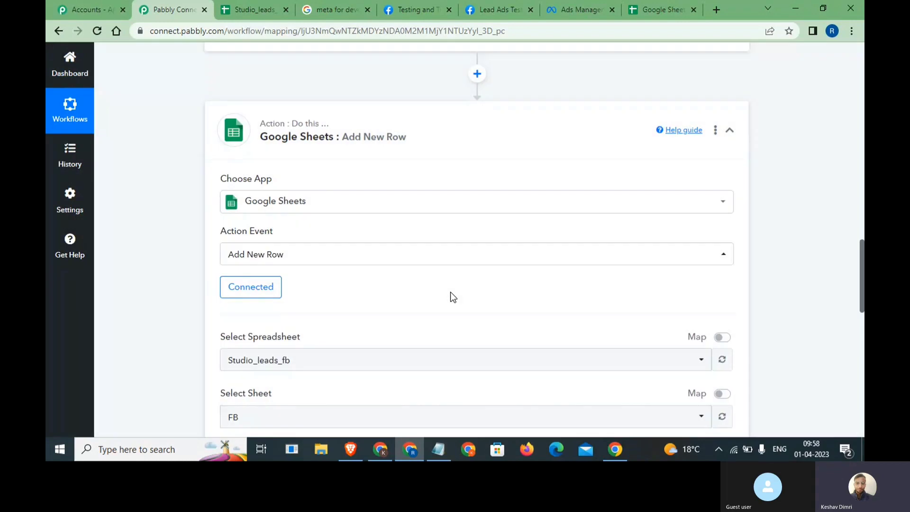
- Select Studio_leads_fb as the target spreadsheet for the Add New Row step
scroll(450, 294, down, 2)
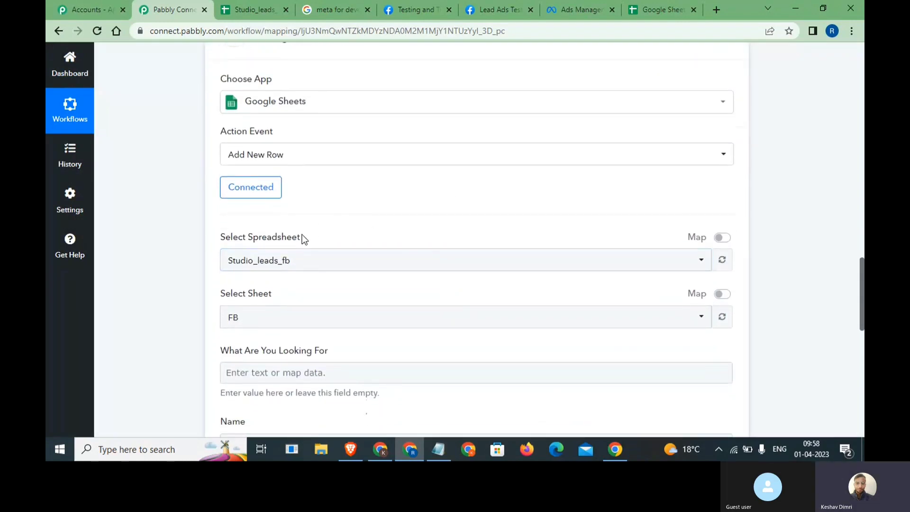
click(649, 7)
drag(649, 6, 327, 7)
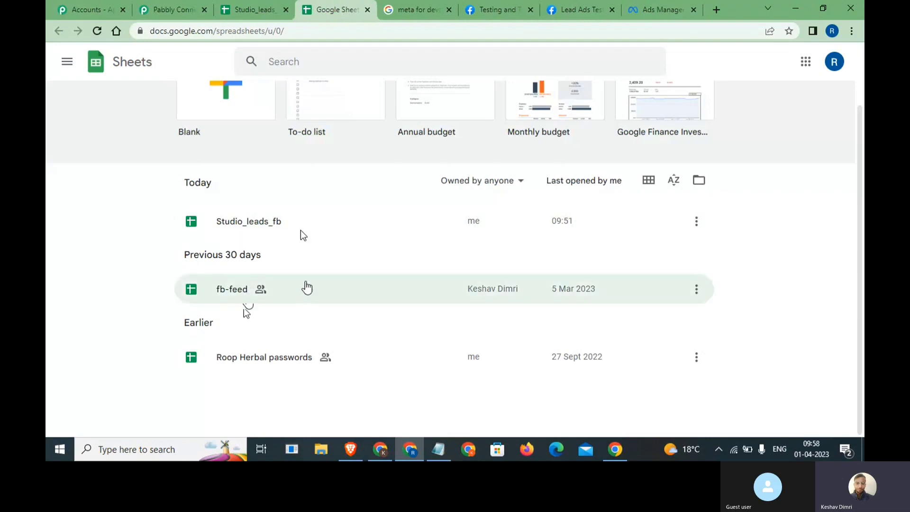
click(239, 5)
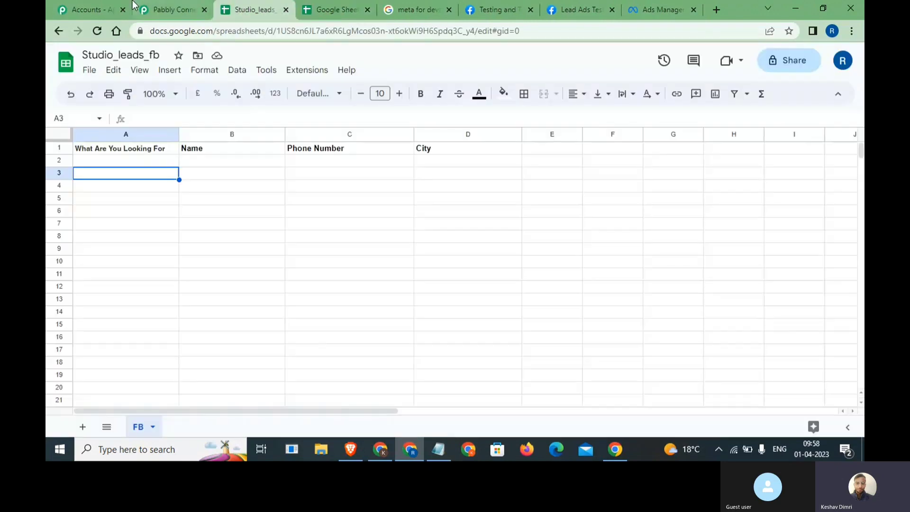
click(168, 10)
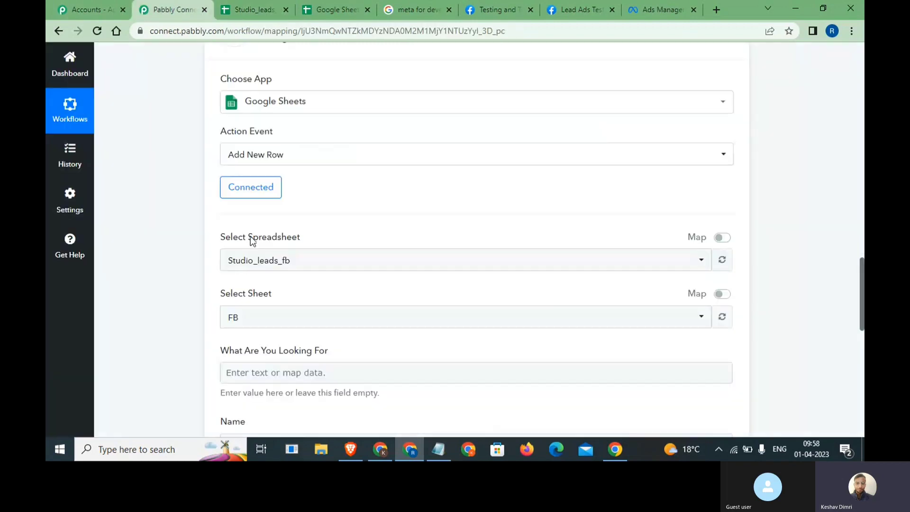
click(260, 260)
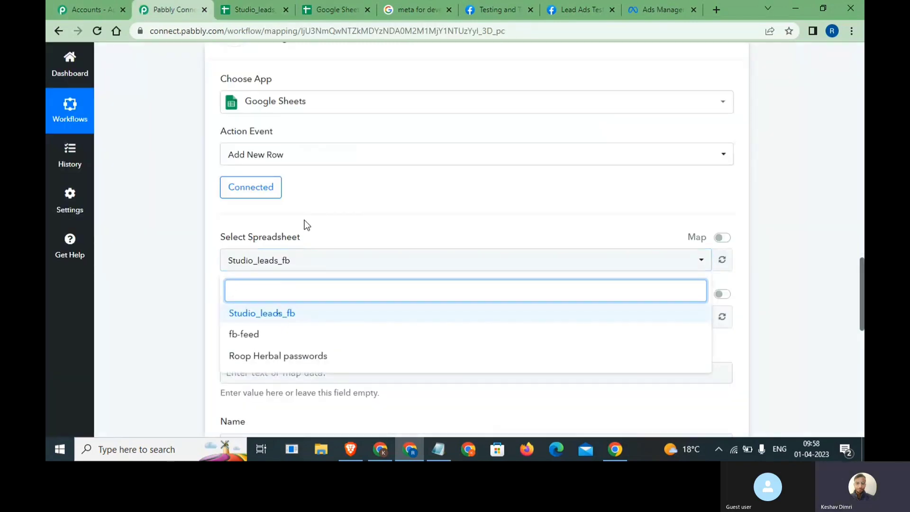
click(280, 313)
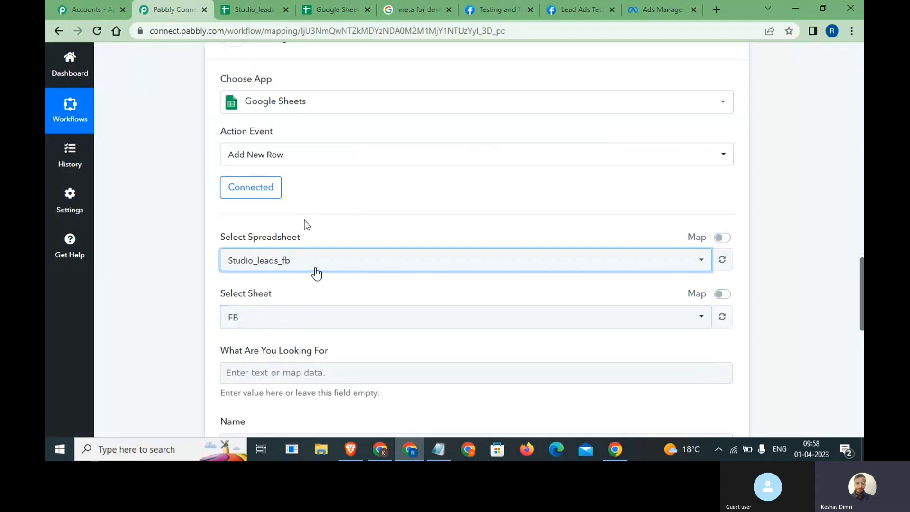
- Compare against the sheet's headers and keep FB as the selected sheet
click(255, 9)
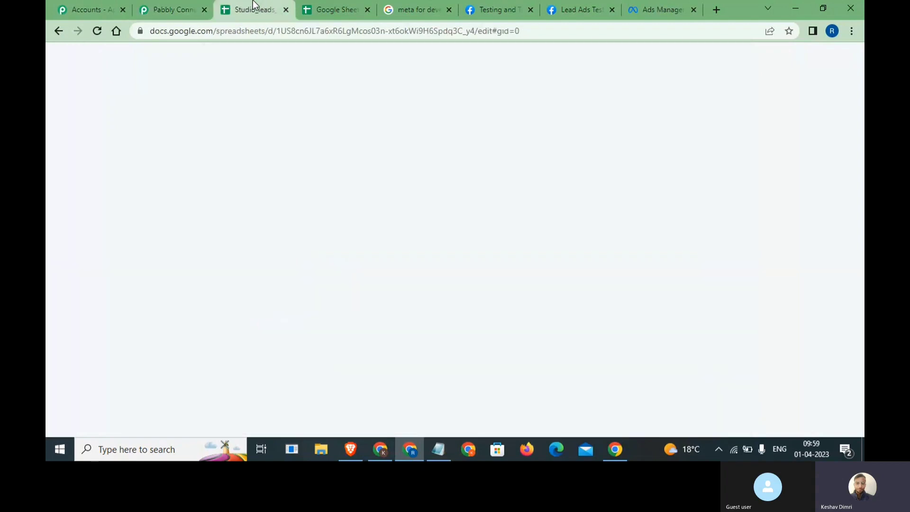
click(185, 4)
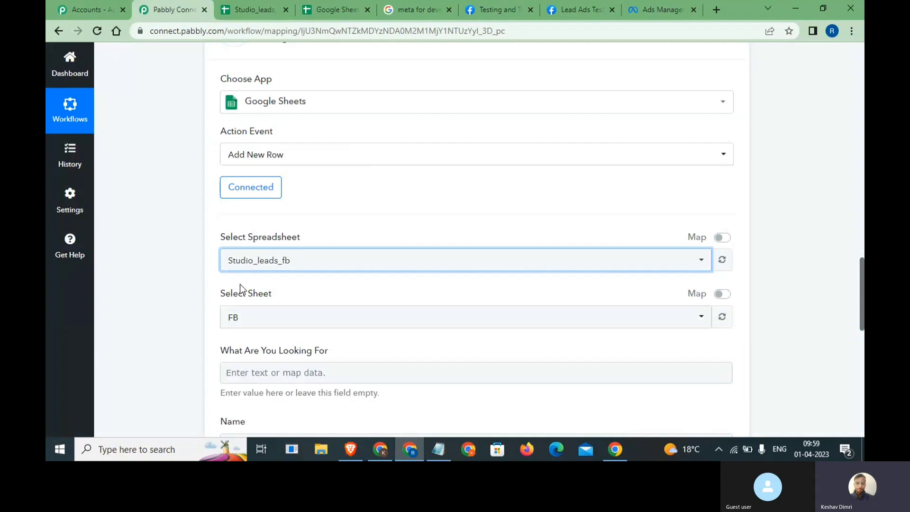
click(265, 2)
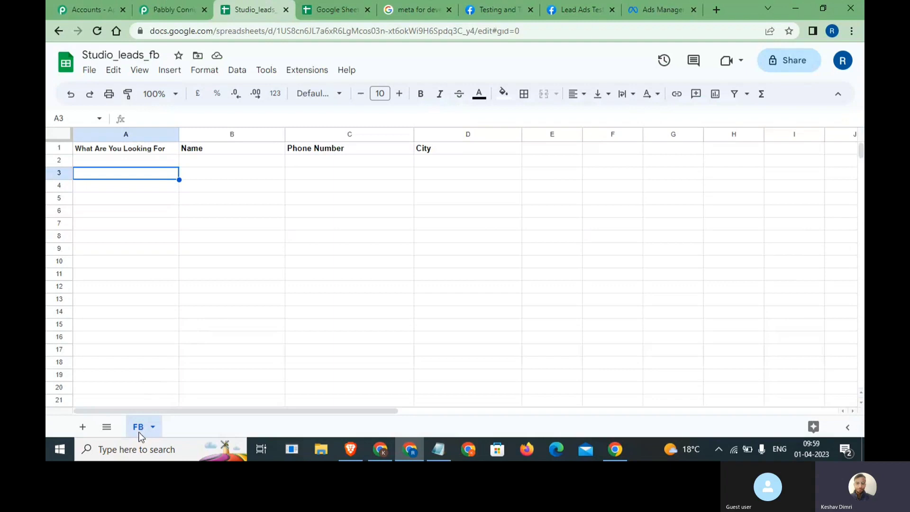
click(170, 9)
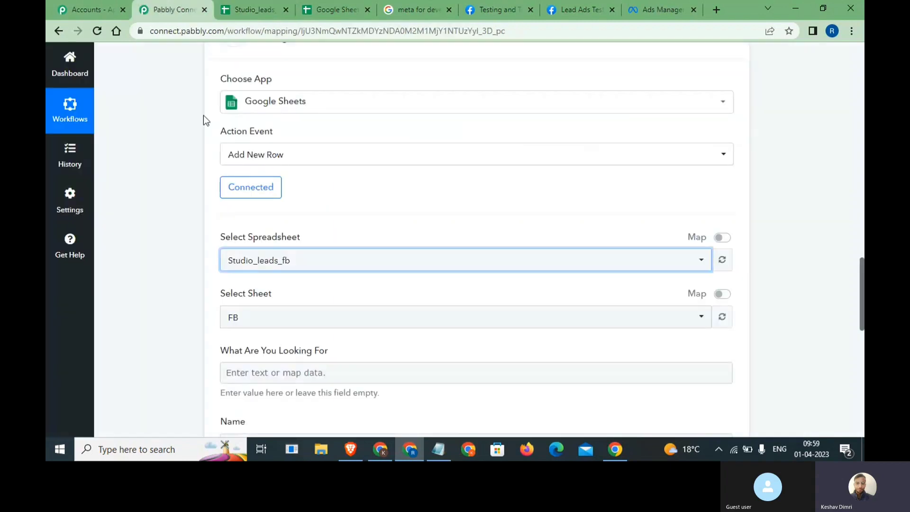
click(246, 322)
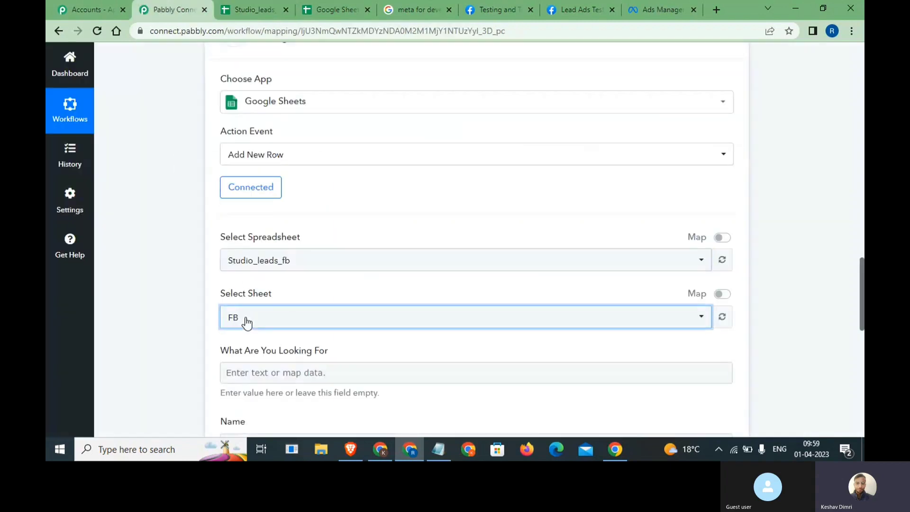
click(209, 312)
scroll(209, 313, down, 3)
click(251, 272)
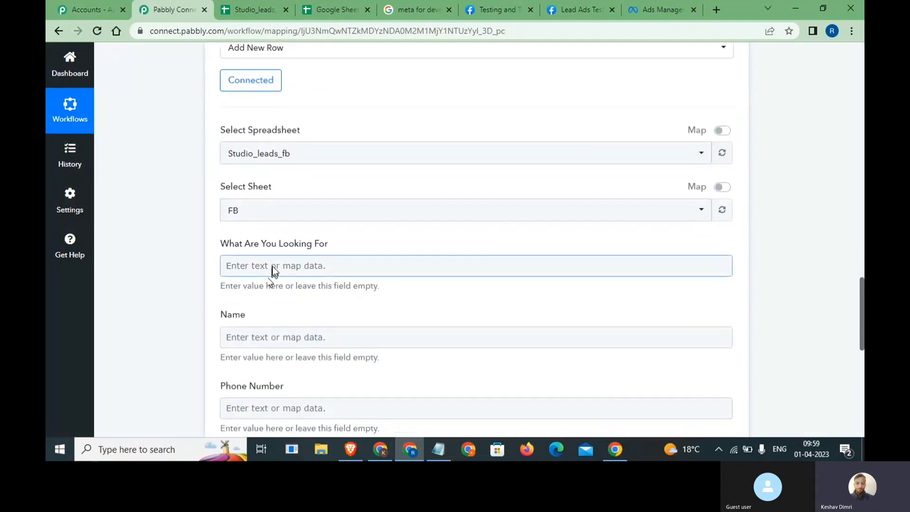
- Map the lead's What Are You Looking For answer into the What Are You Looking For field
click(273, 269)
click(646, 257)
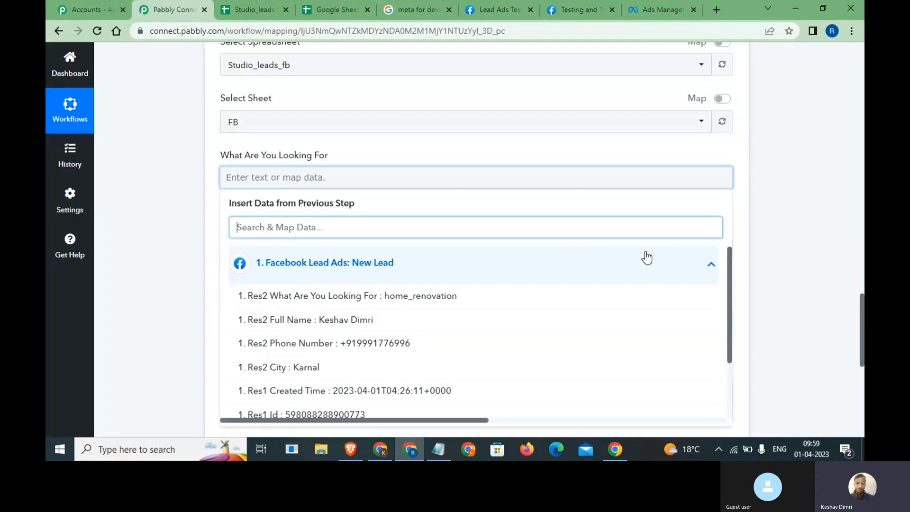
scroll(647, 257, down, 1)
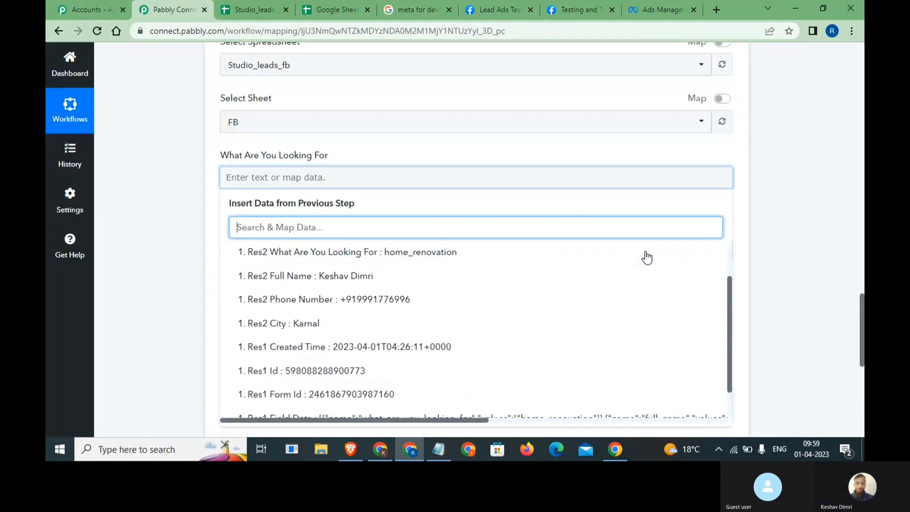
drag(328, 153, 222, 153)
click(251, 10)
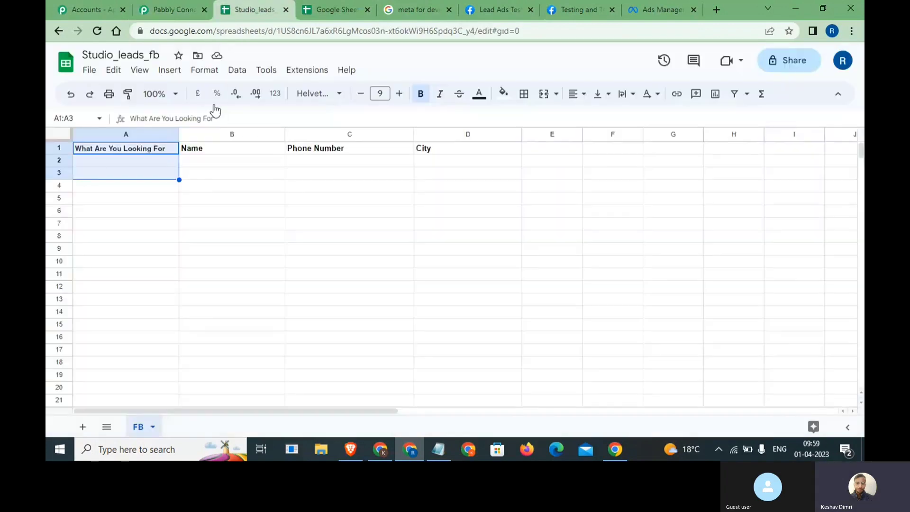
click(140, 147)
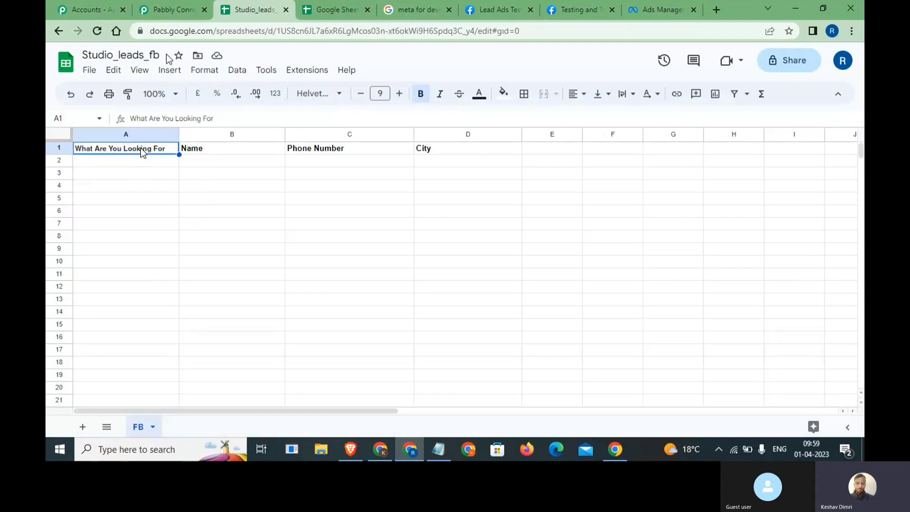
click(172, 9)
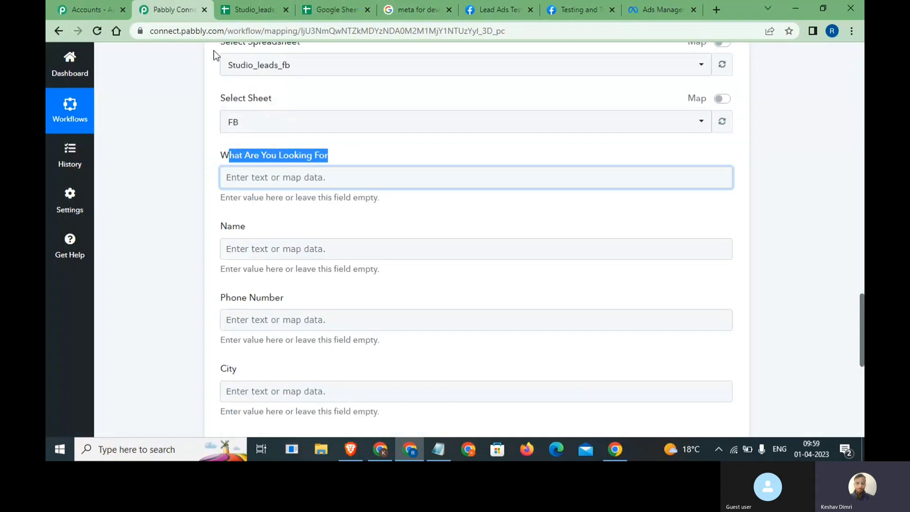
click(291, 177)
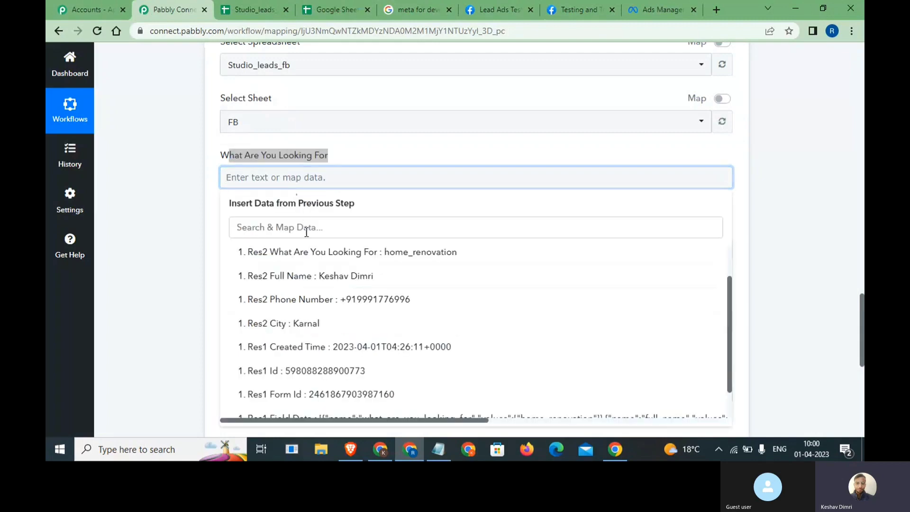
click(325, 254)
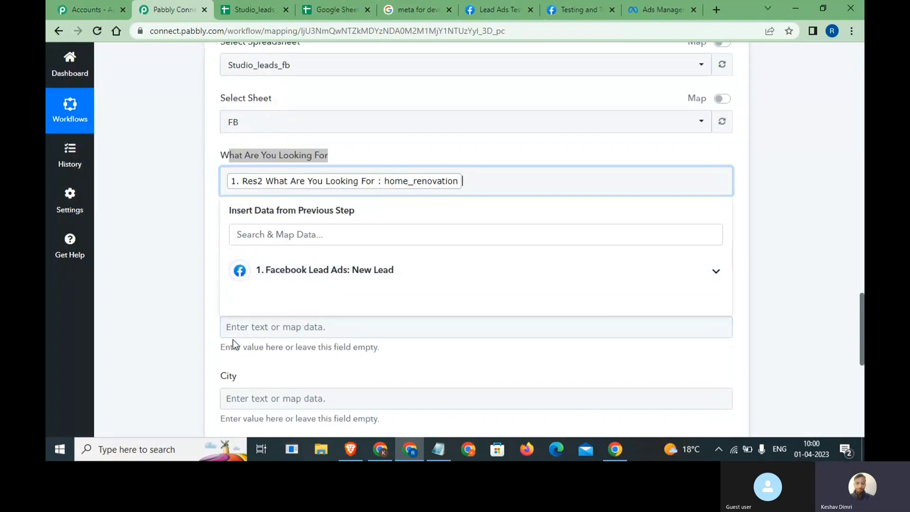
scroll(232, 339, down, 2)
click(198, 283)
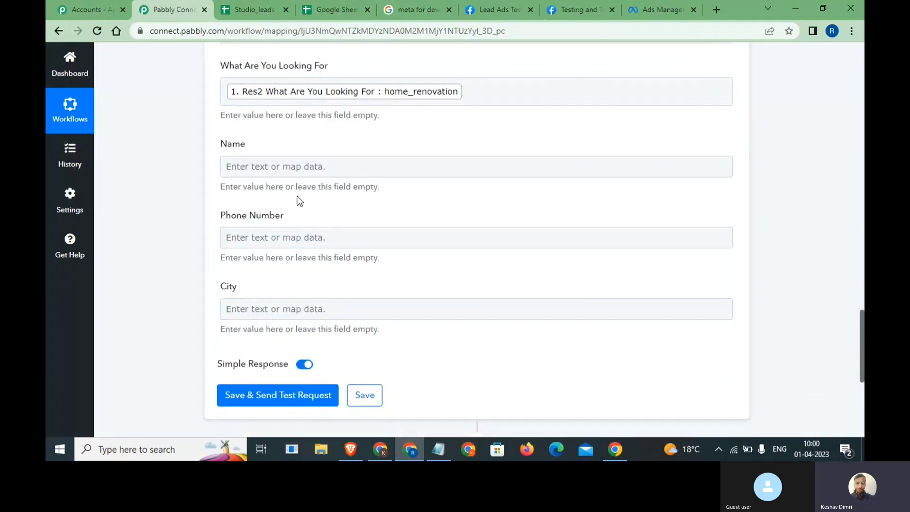
- Map the lead's Full Name into Name and Phone Number into Phone Number
click(303, 164)
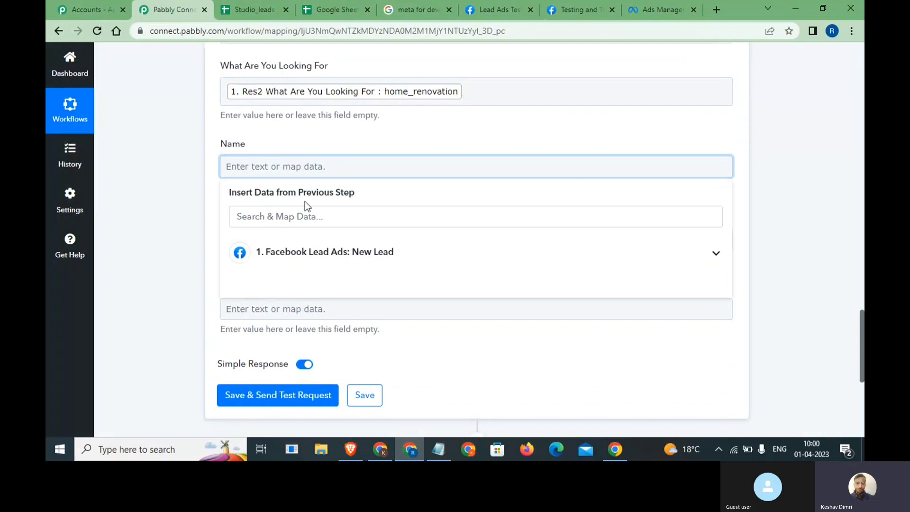
click(308, 216)
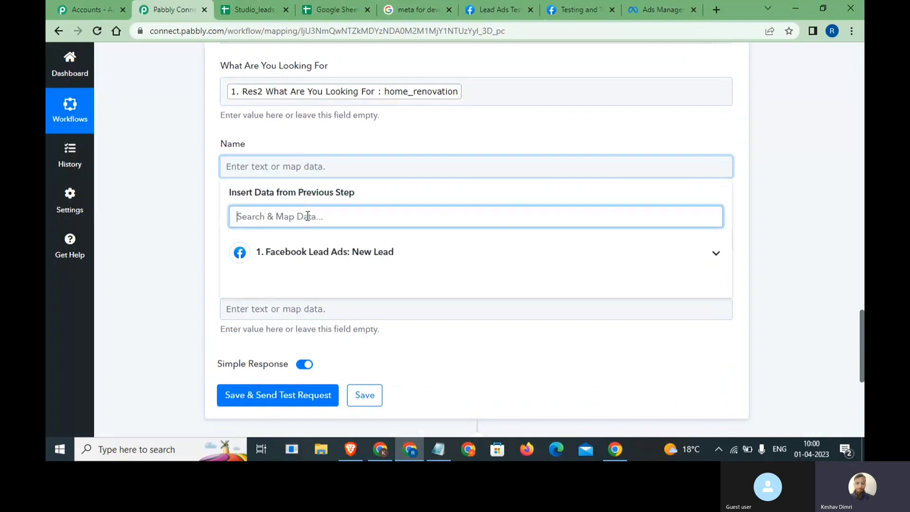
click(424, 252)
scroll(463, 254, down, 1)
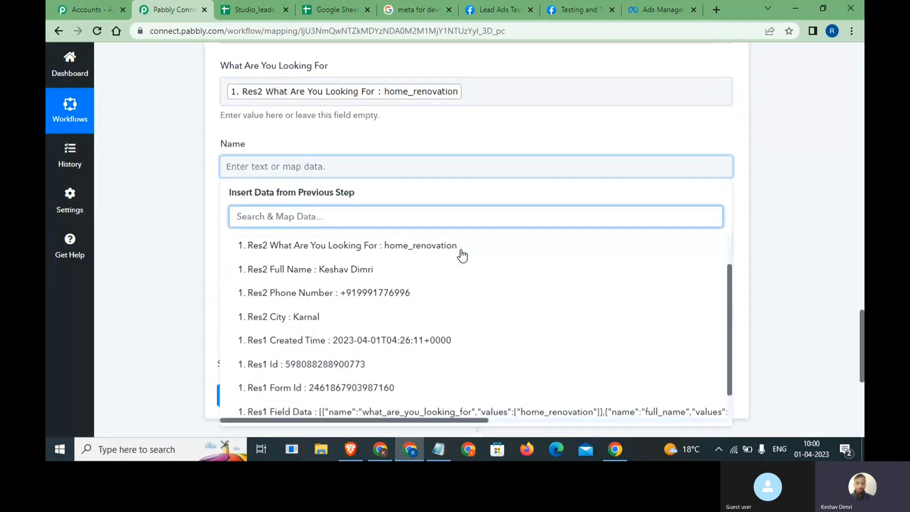
click(400, 270)
click(165, 271)
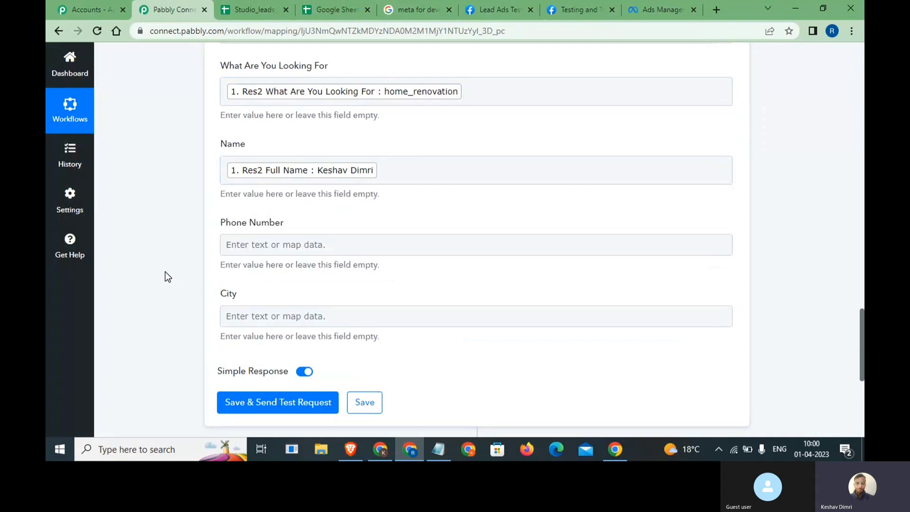
click(323, 246)
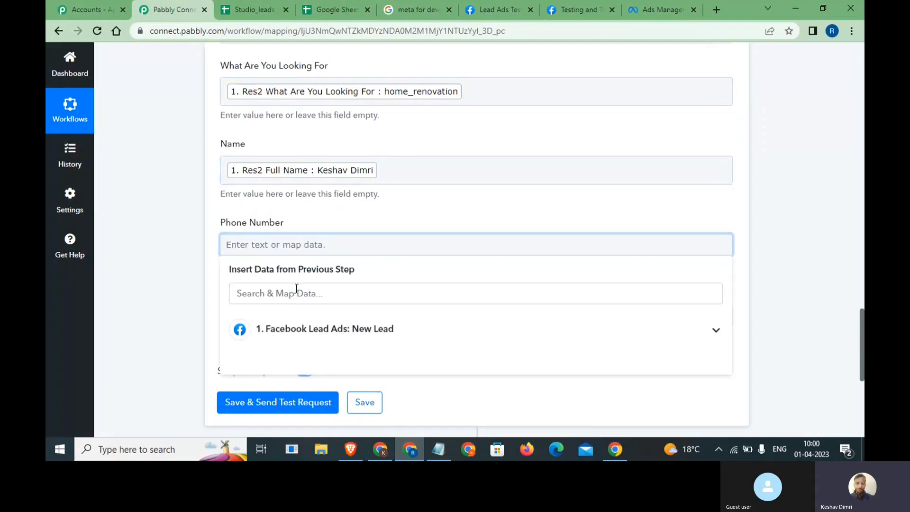
scroll(293, 293, down, 1)
click(319, 279)
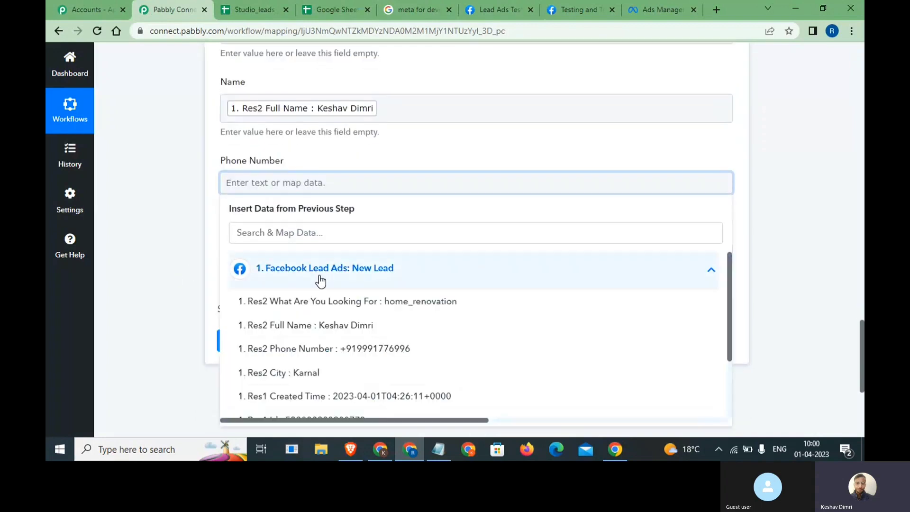
scroll(321, 281, down, 1)
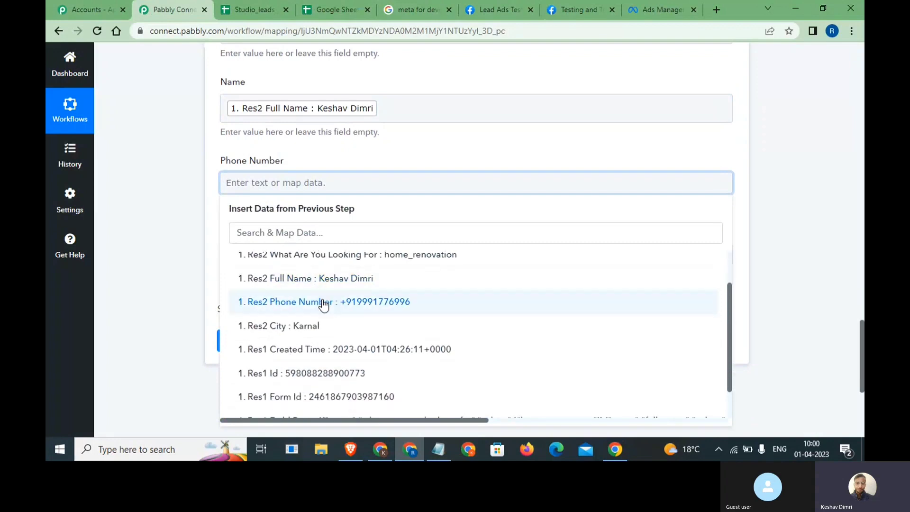
click(323, 304)
click(196, 294)
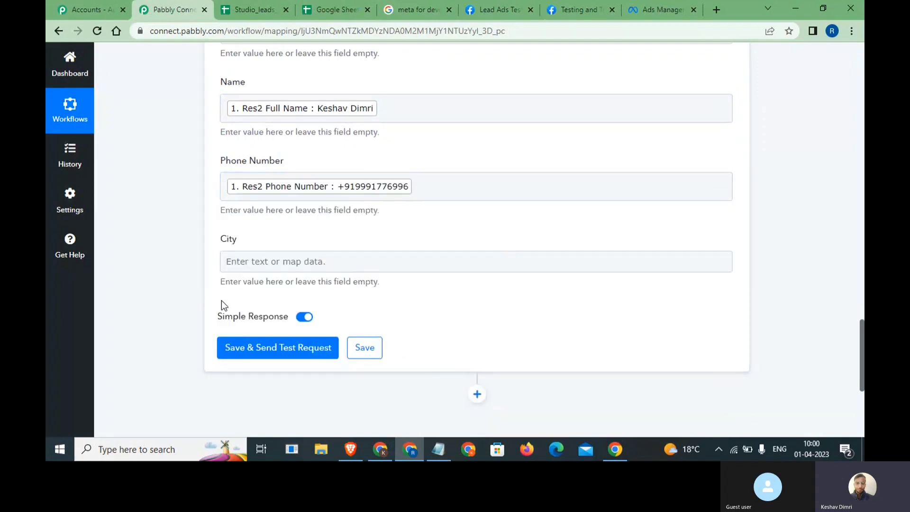
- Map the lead's City into City, then save and send a test request
click(363, 260)
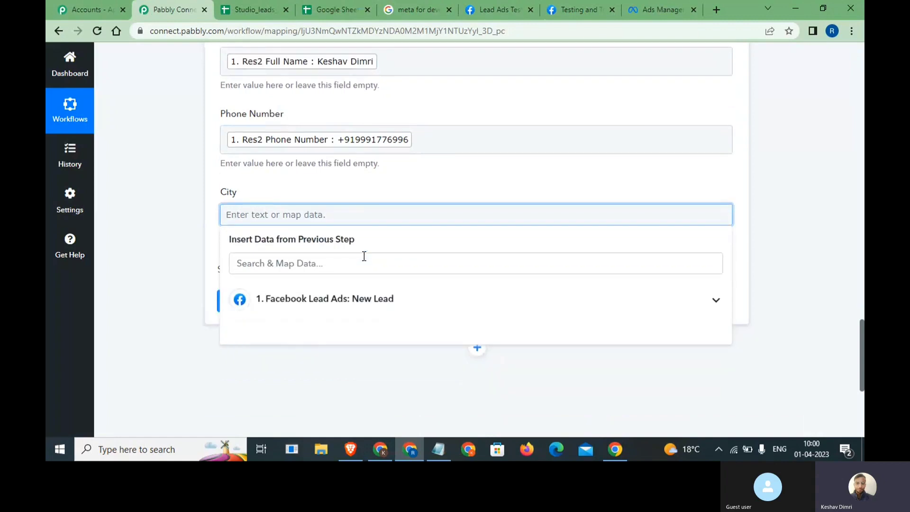
click(367, 282)
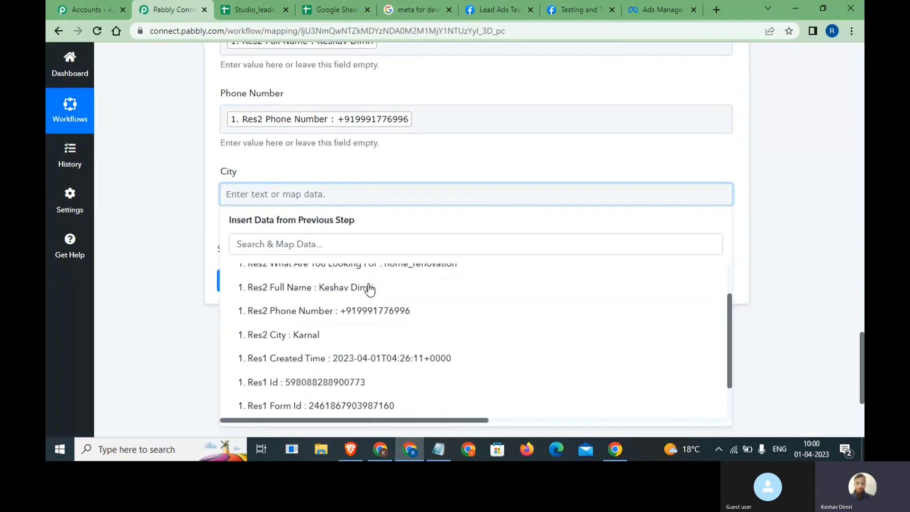
click(343, 334)
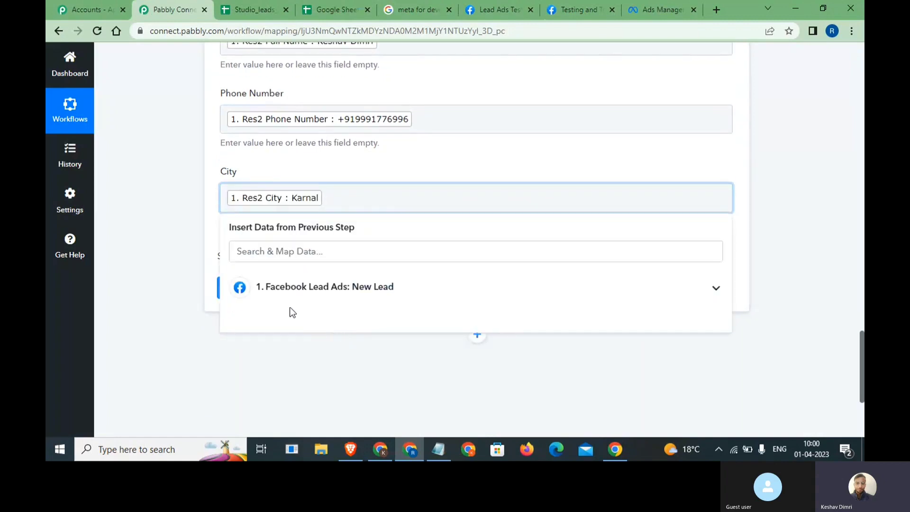
click(198, 270)
click(263, 287)
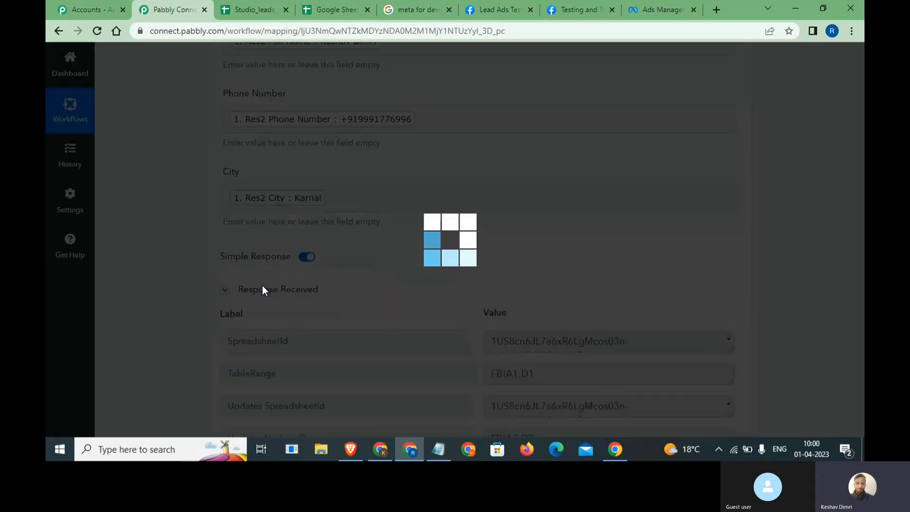
- Check the test response for one row written to FB!A2:D2 and view it in Studio_leads_fb
scroll(263, 285, down, 4)
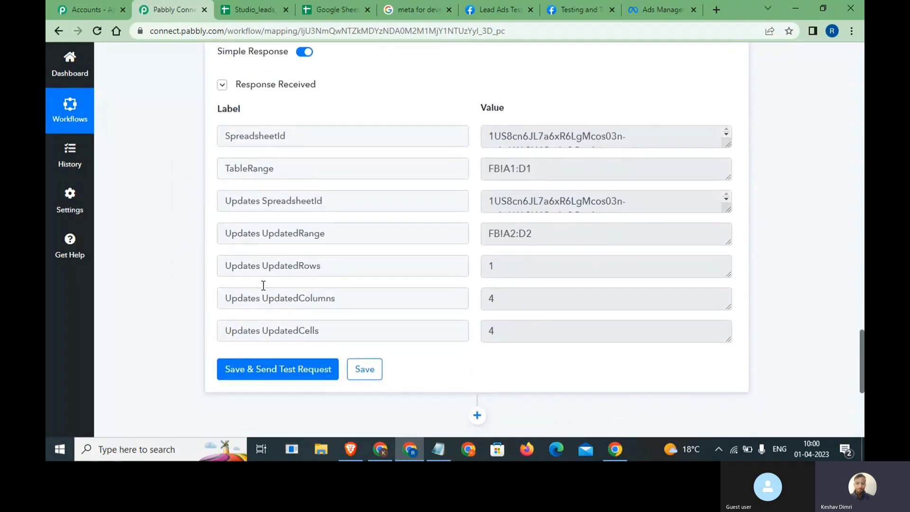
scroll(263, 285, up, 1)
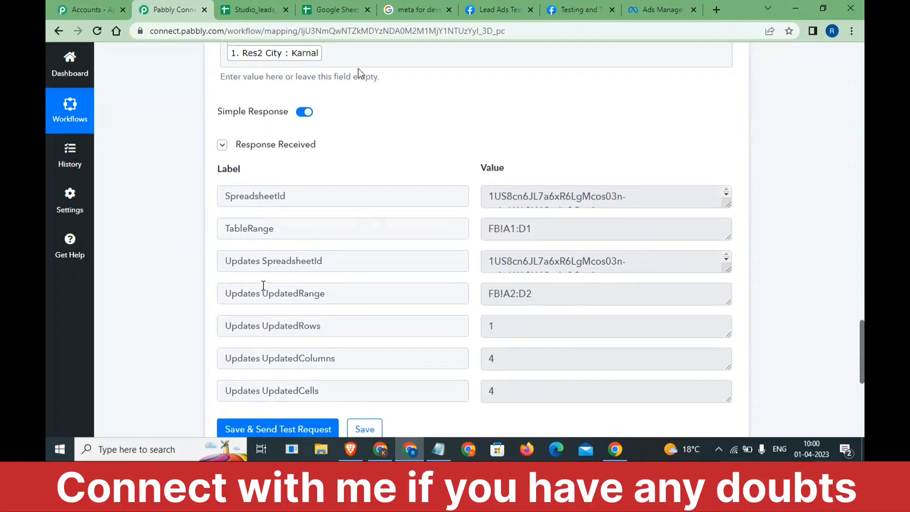
click(255, 10)
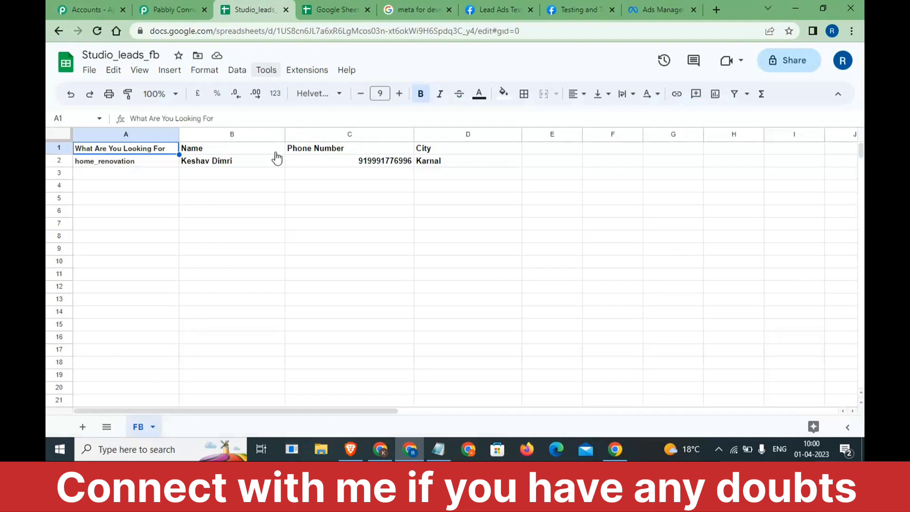
- Inspect the lead row in the FB sheet, then move to the Lead Ads Testing Tool page
drag(146, 159, 409, 166)
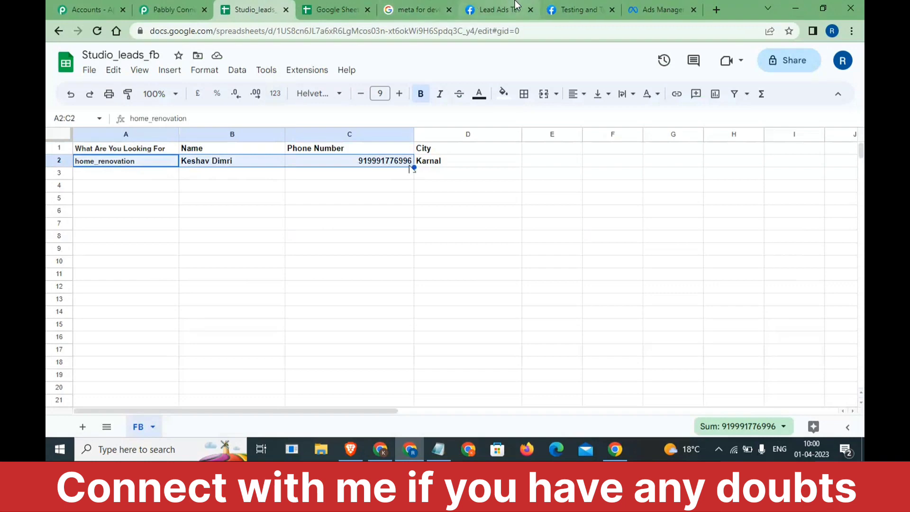
drag(515, 5, 351, 5)
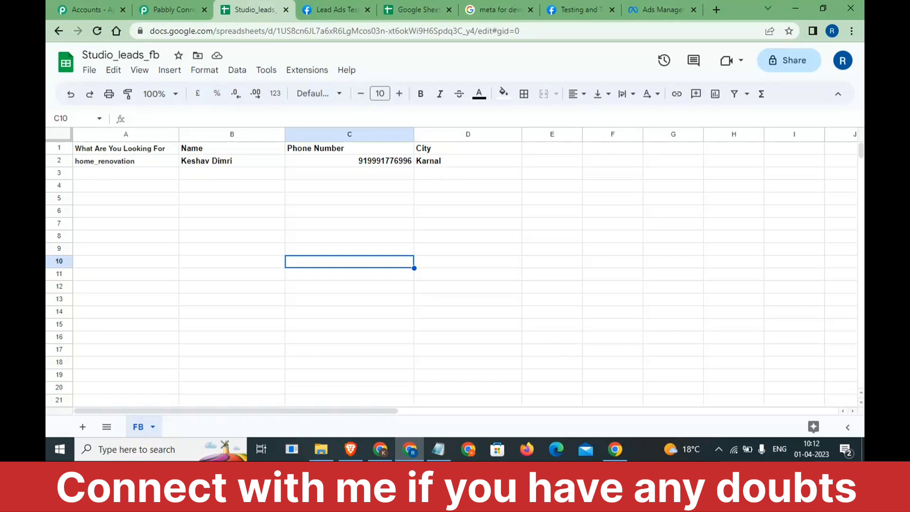
drag(125, 173, 391, 167)
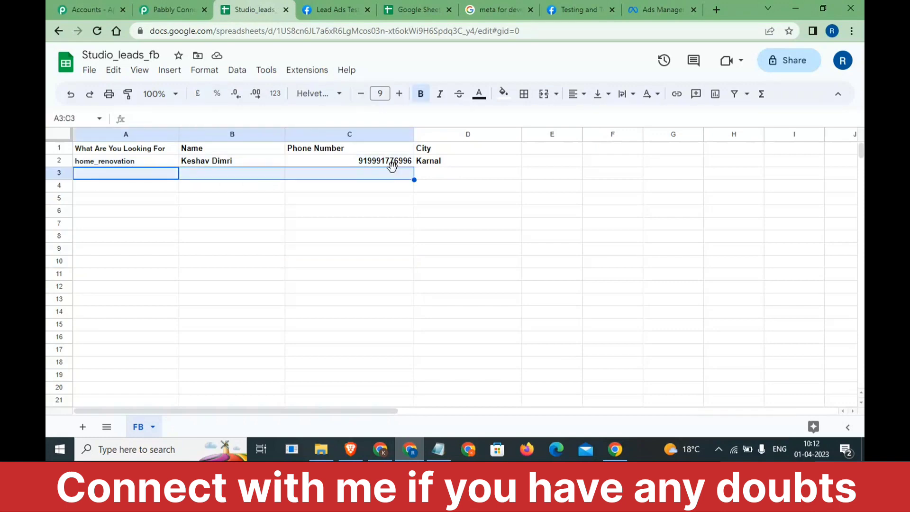
click(319, 5)
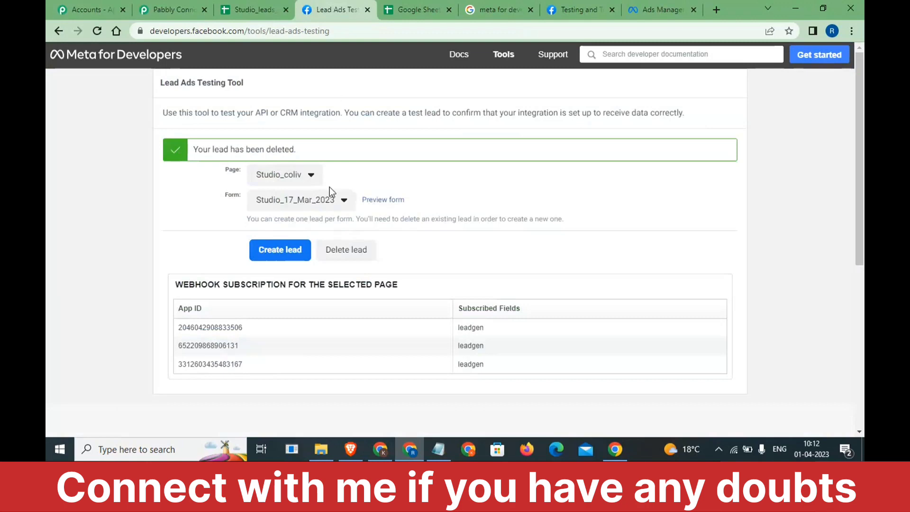
- Delete the existing test lead and start a new one answering Office Designs
click(343, 251)
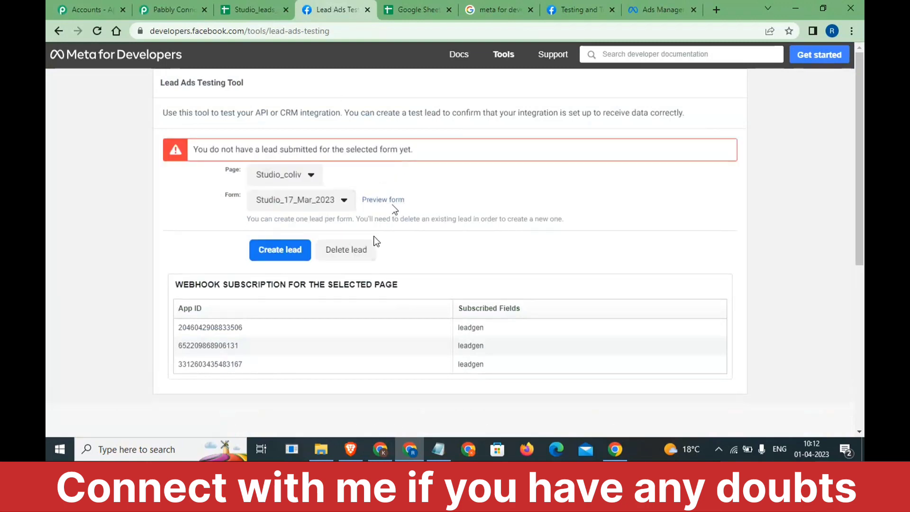
click(378, 200)
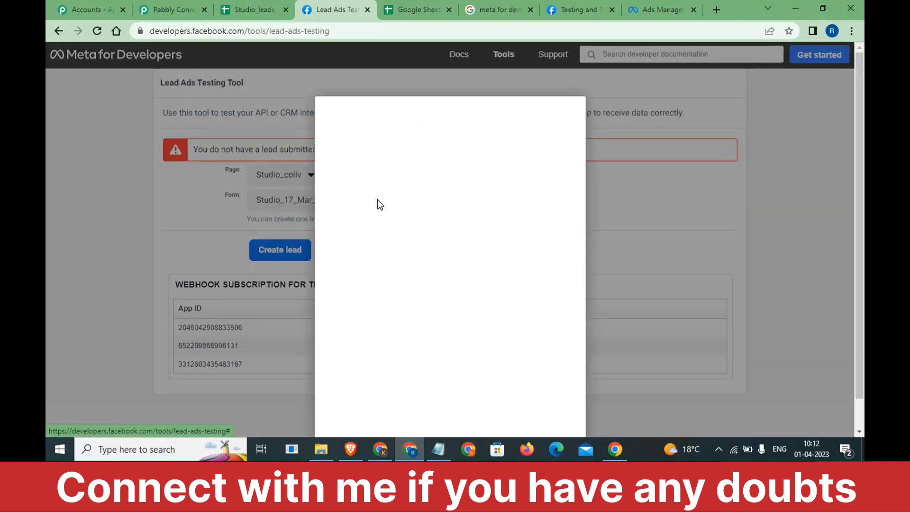
scroll(424, 335, down, 1)
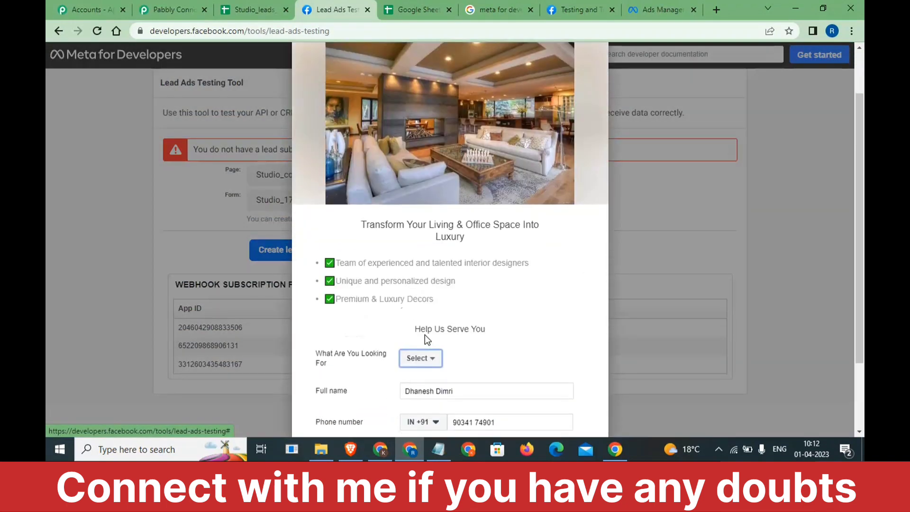
click(416, 359)
key(Up)
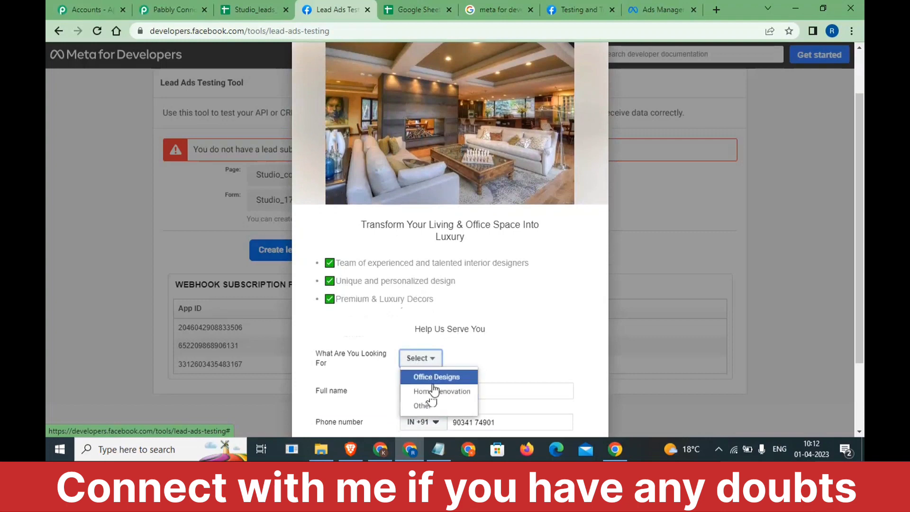
key(Return)
- Replace the lead's full name, phone number and city (Delhi), then submit the test lead
triple_click(442, 397)
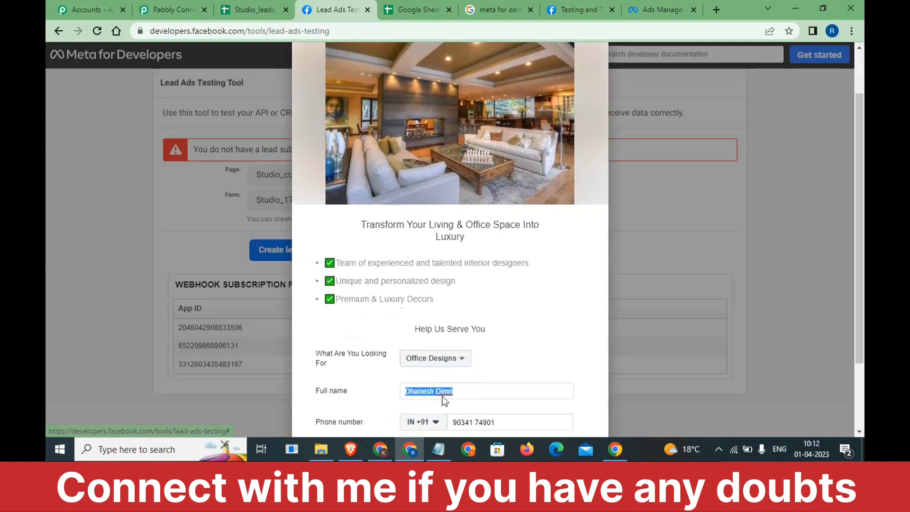
text(keshav)
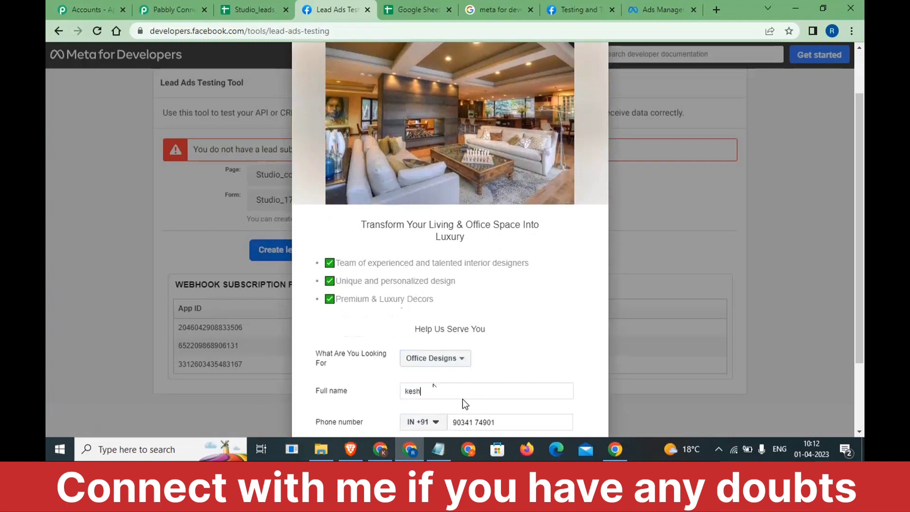
triple_click(470, 418)
scroll(470, 419, down, 2)
key(ctrl+a)
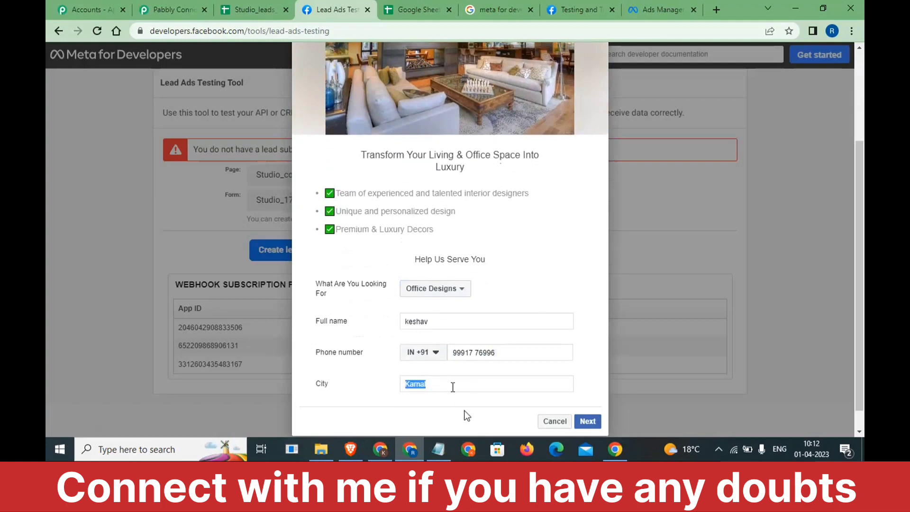
text(Delhi)
click(586, 420)
click(584, 370)
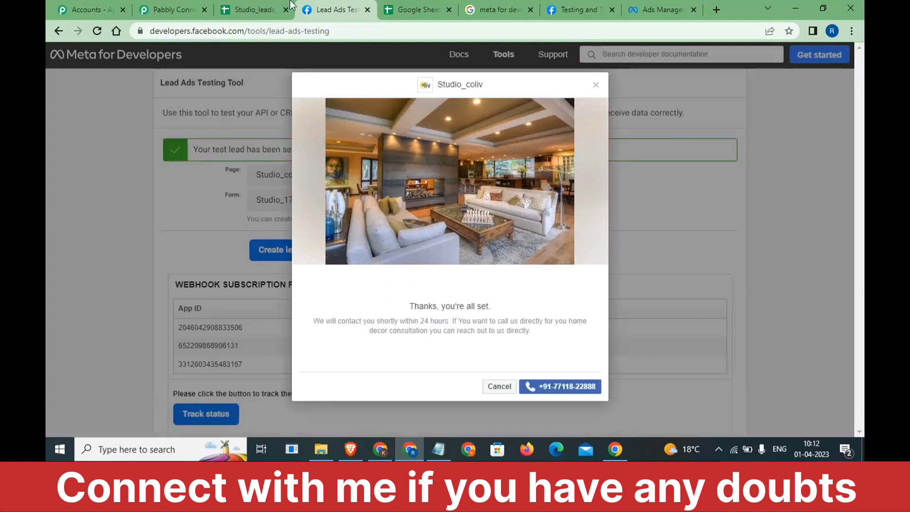
click(170, 10)
- Re-send the Facebook Lead Ads trigger test and confirm the new office_designs lead from Delhi
scroll(232, 175, up, 10)
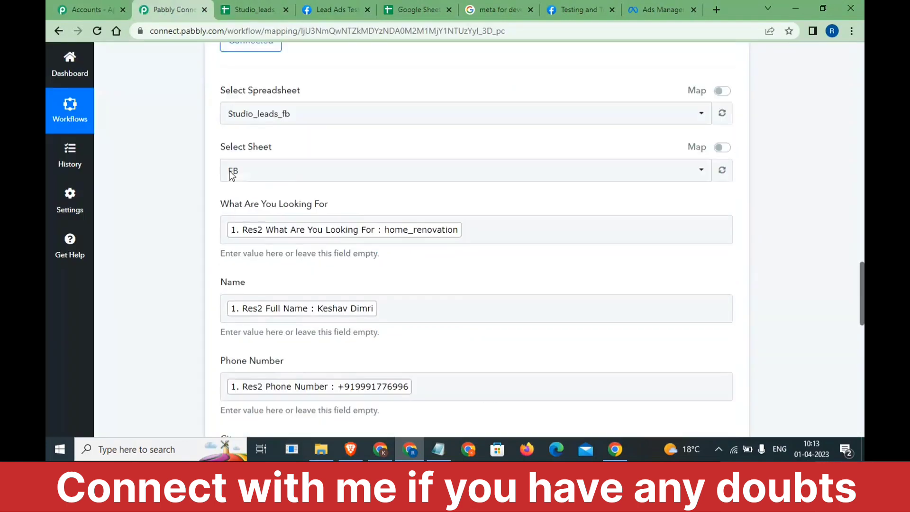
scroll(231, 175, up, 15)
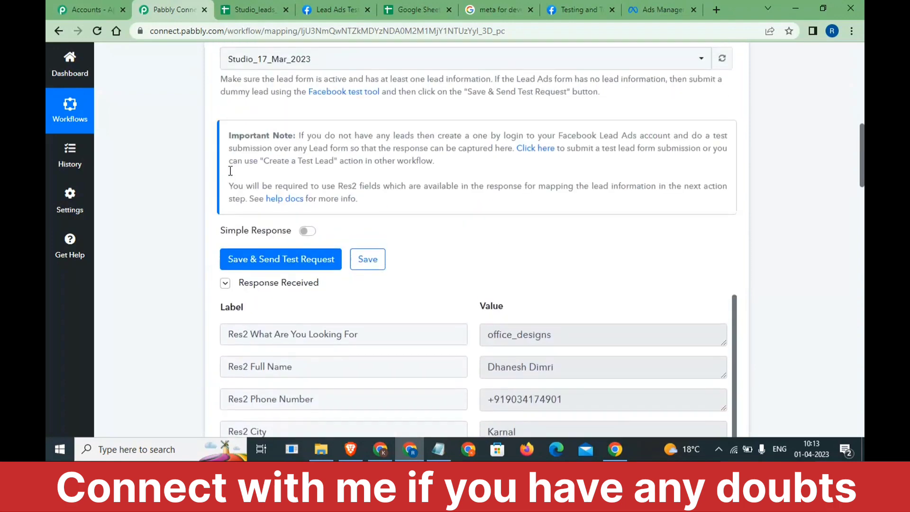
scroll(230, 171, up, 2)
scroll(231, 175, down, 3)
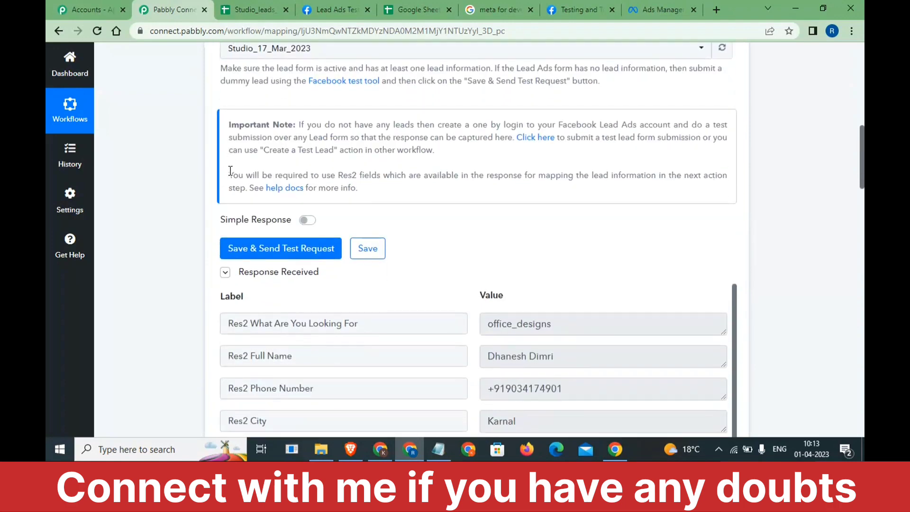
scroll(265, 246, up, 1)
scroll(269, 248, down, 1)
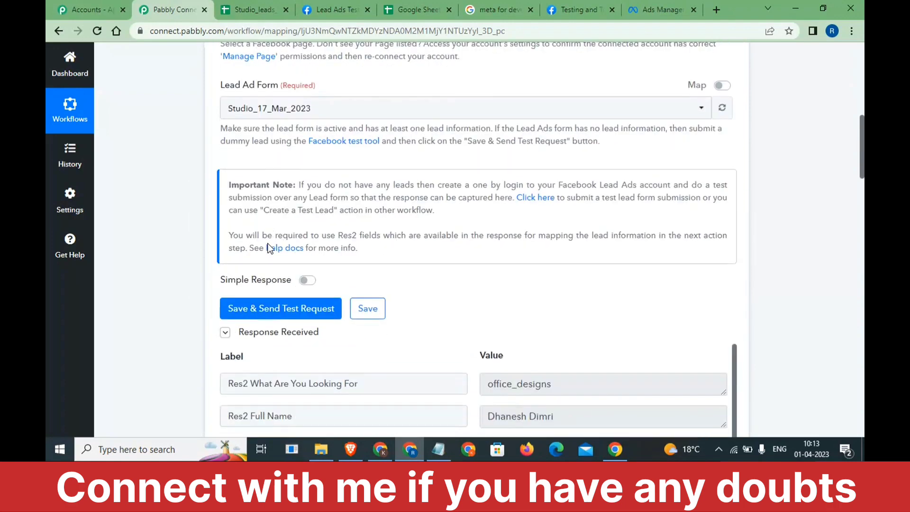
click(272, 308)
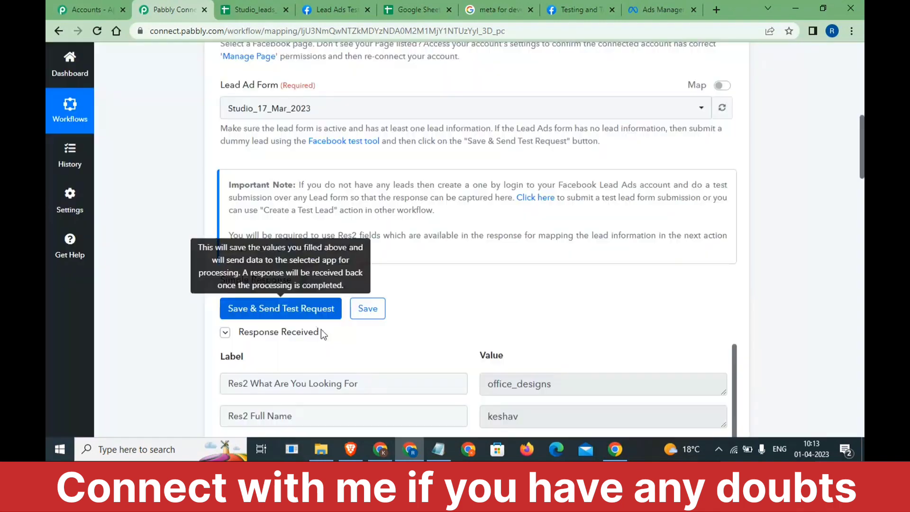
scroll(322, 331, down, 2)
scroll(502, 362, down, 1)
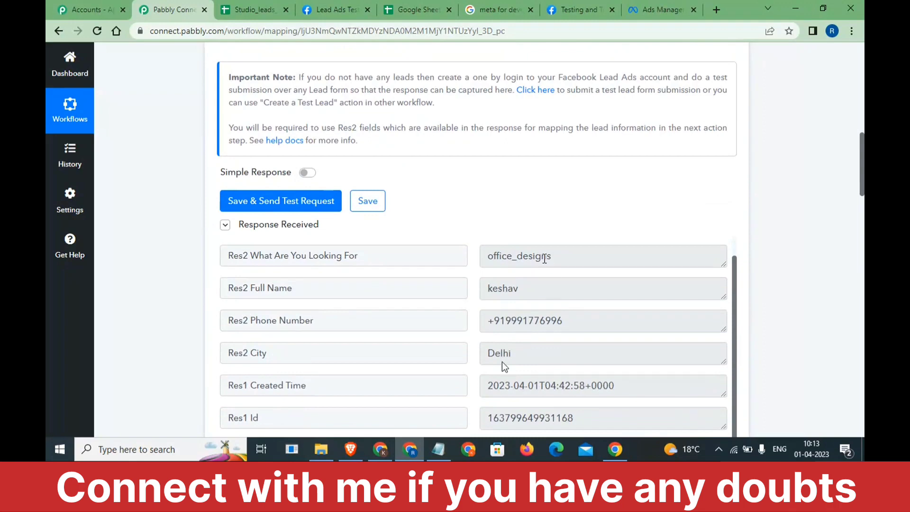
scroll(547, 284, down, 6)
- Re-test Add New Row so the Delhi office_designs lead fills A3:D3, then view Studio_leads_fb
scroll(544, 261, down, 3)
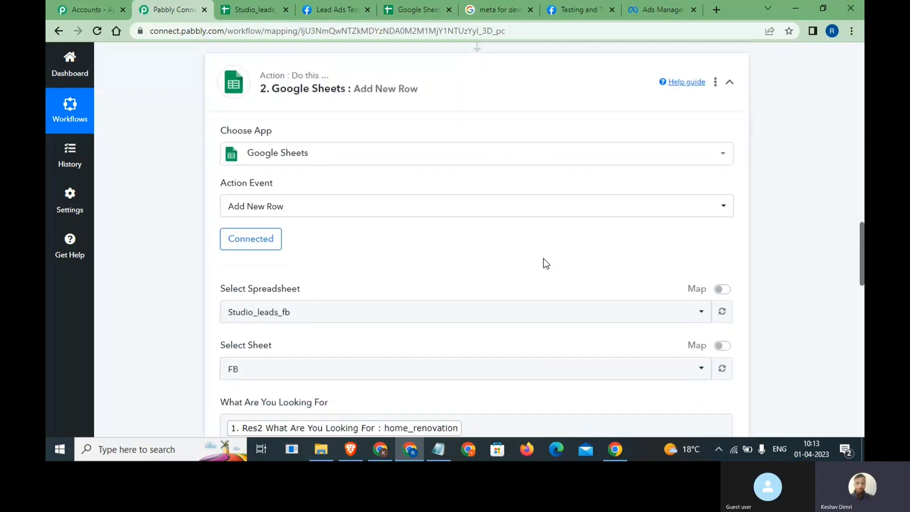
scroll(544, 262, up, 1)
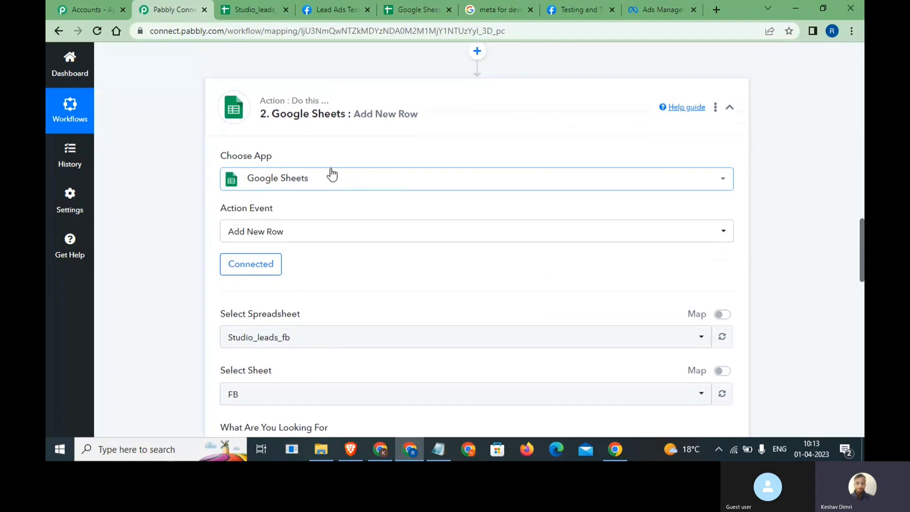
scroll(331, 175, down, 18)
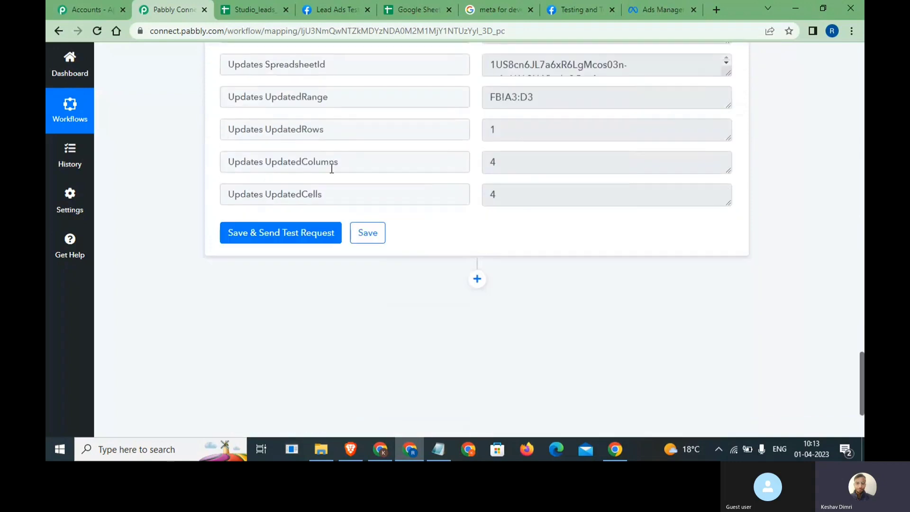
click(289, 239)
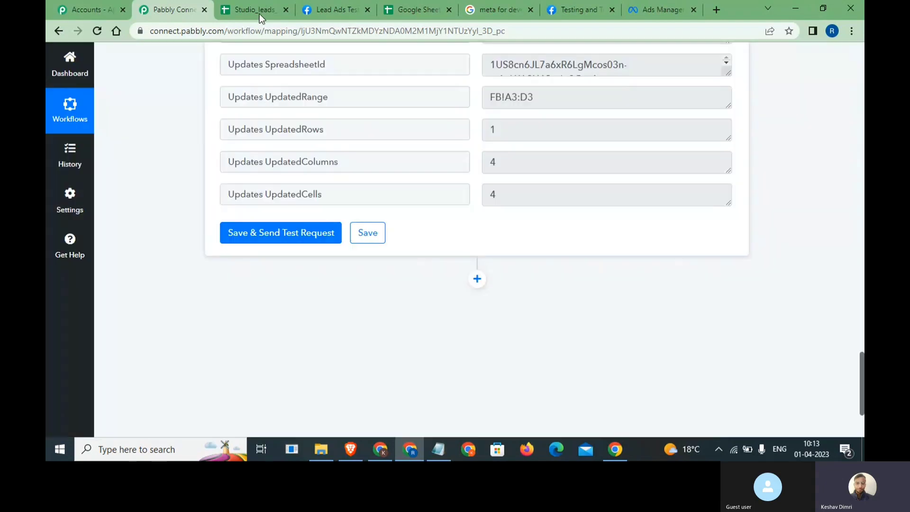
click(259, 12)
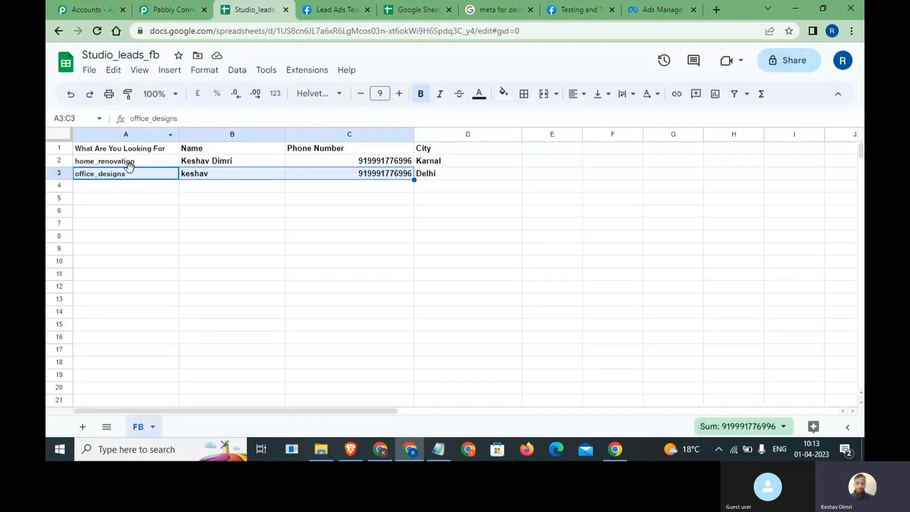
click(166, 191)
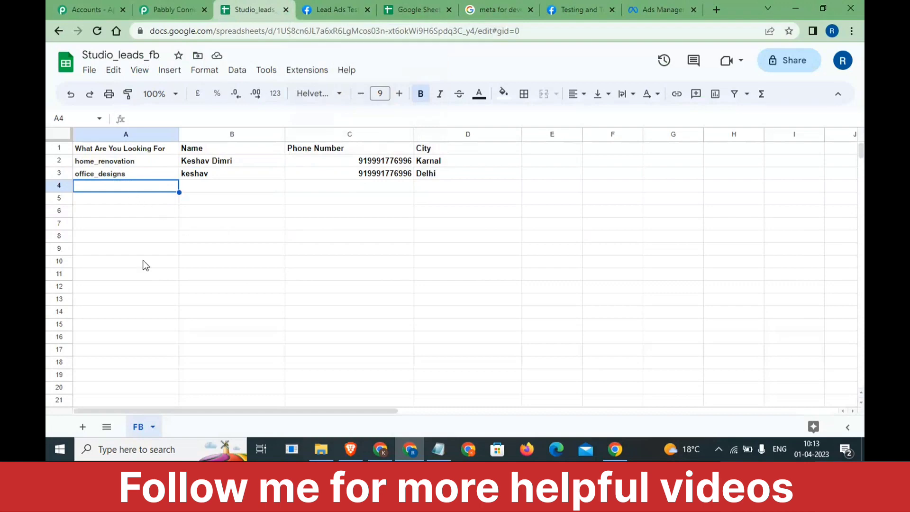
drag(145, 265, 365, 340)
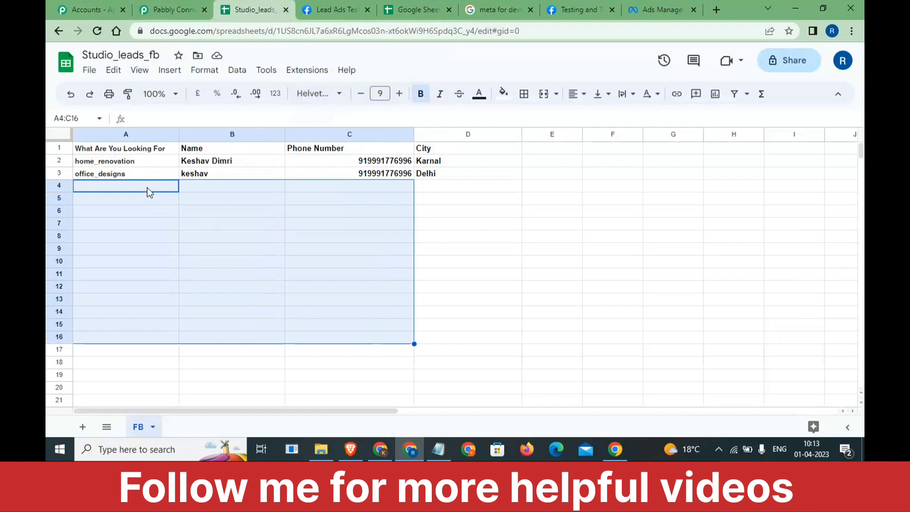
drag(147, 187, 227, 199)
drag(418, 220, 476, 350)
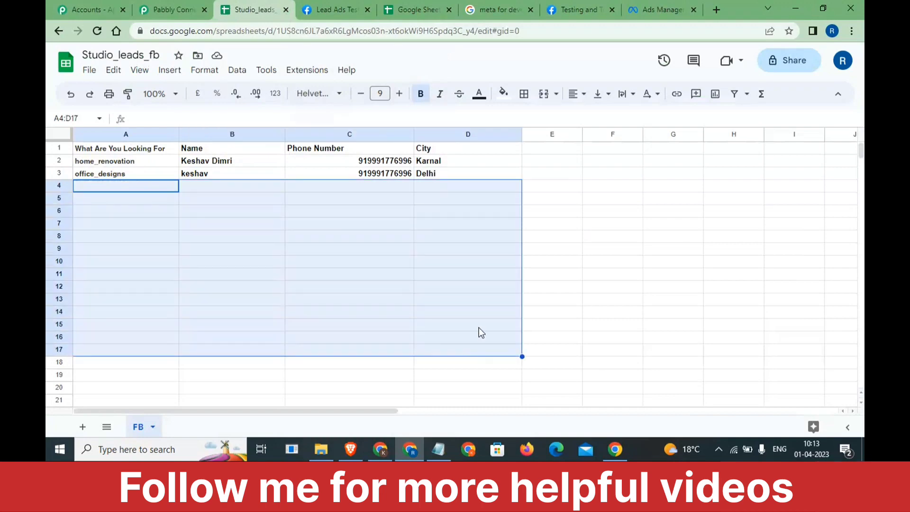
drag(551, 149, 590, 282)
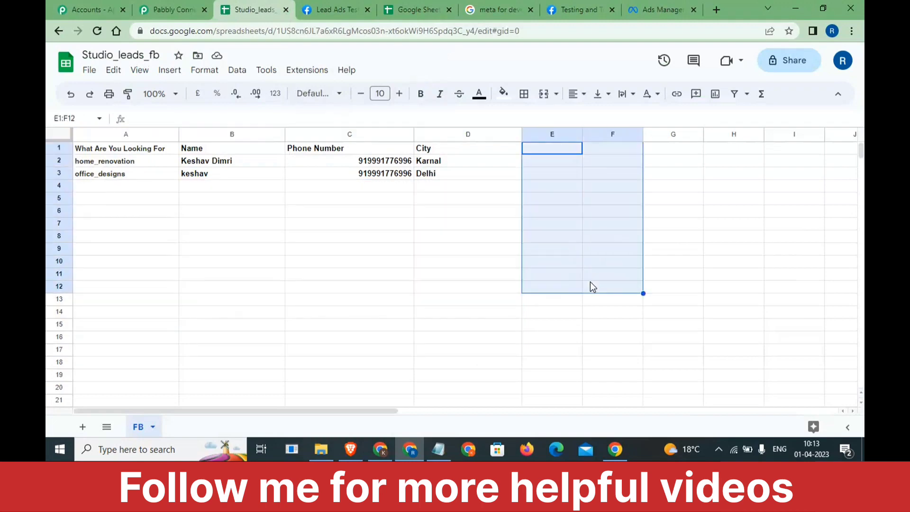